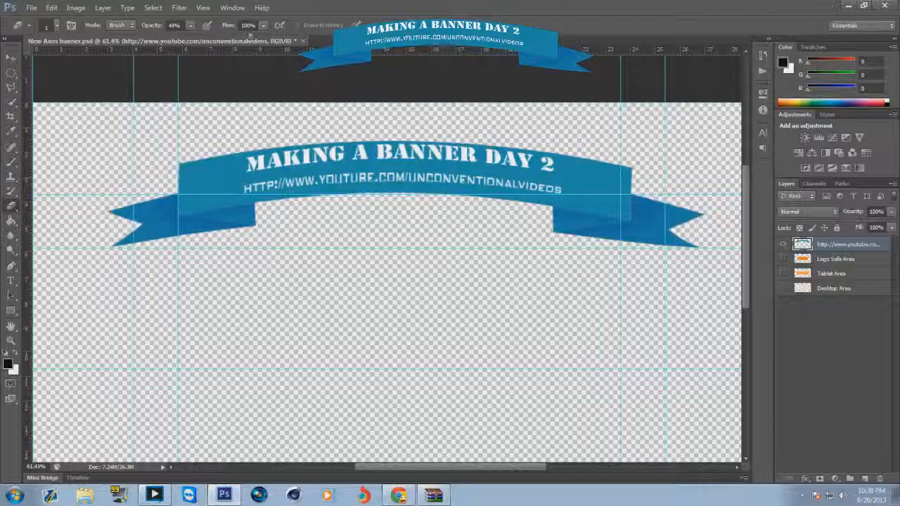
# Step: Open the recent file Sinq Style + New Template.psd
pyautogui.click(31, 8)
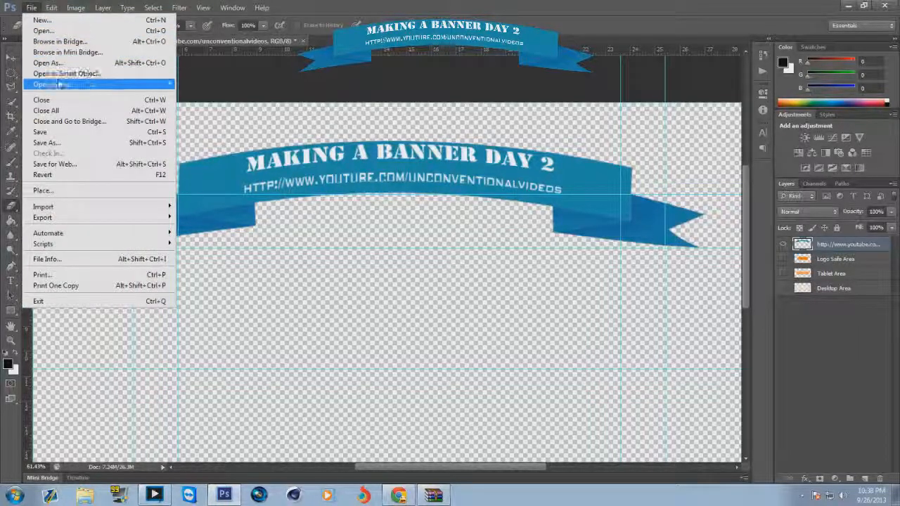
pyautogui.moveTo(79, 84)
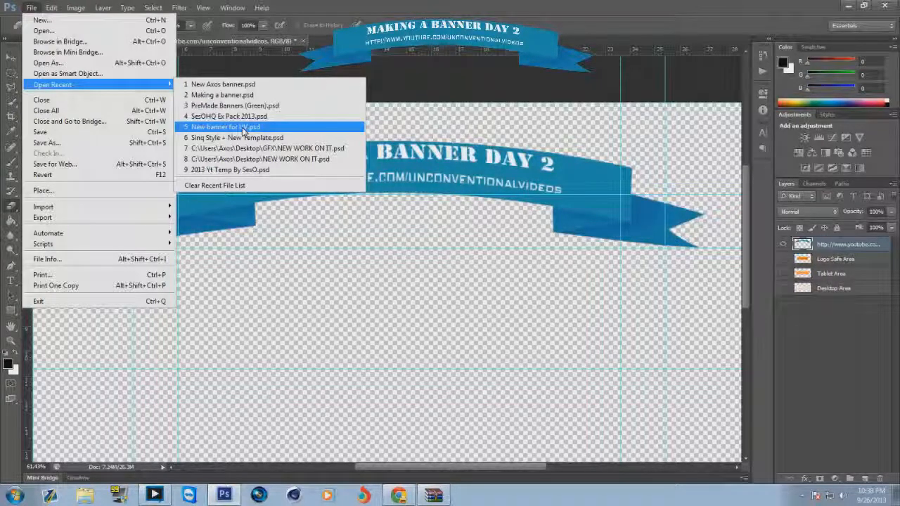
pyautogui.click(248, 138)
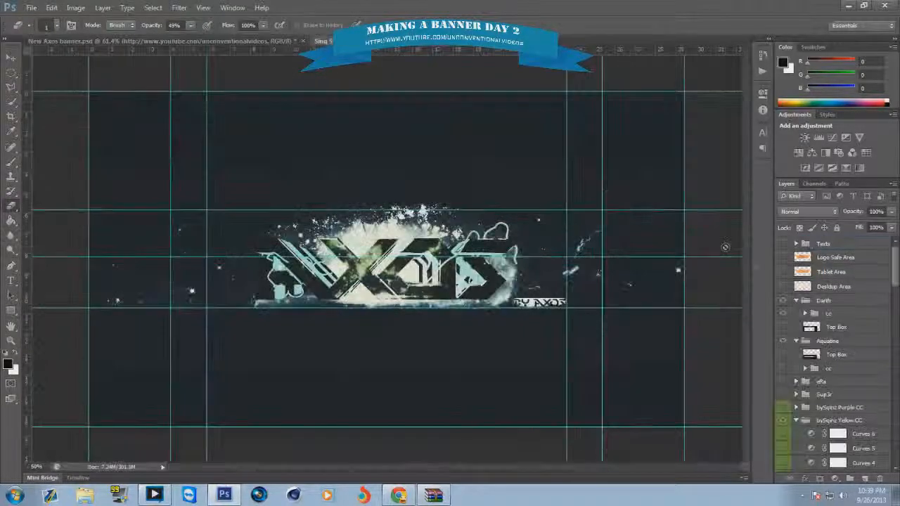
# Step: Delete every layer and group from the Darth group down to the lowest layer in the stack
pyautogui.click(835, 300)
pyautogui.scroll(-10, 835, 301)
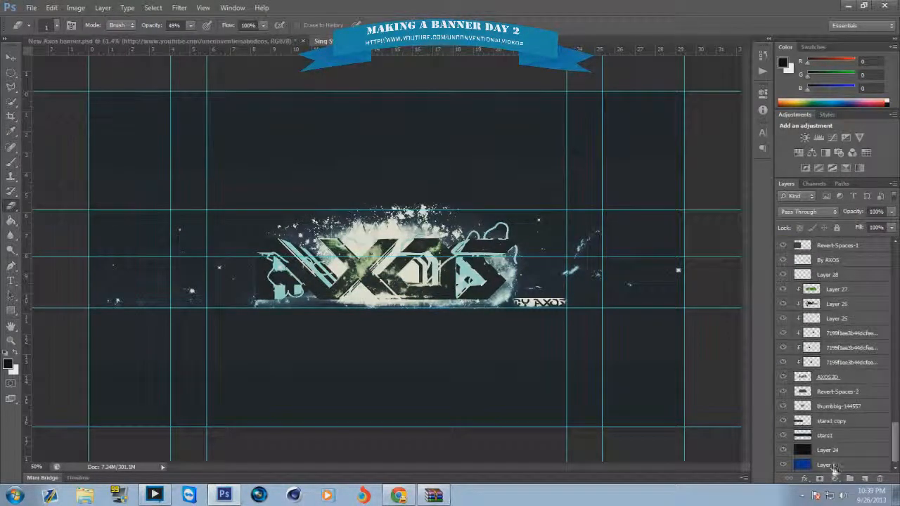
pyautogui.keyDown('shift'); pyautogui.click(834, 468); pyautogui.keyUp('shift')
pyautogui.press('Delete')
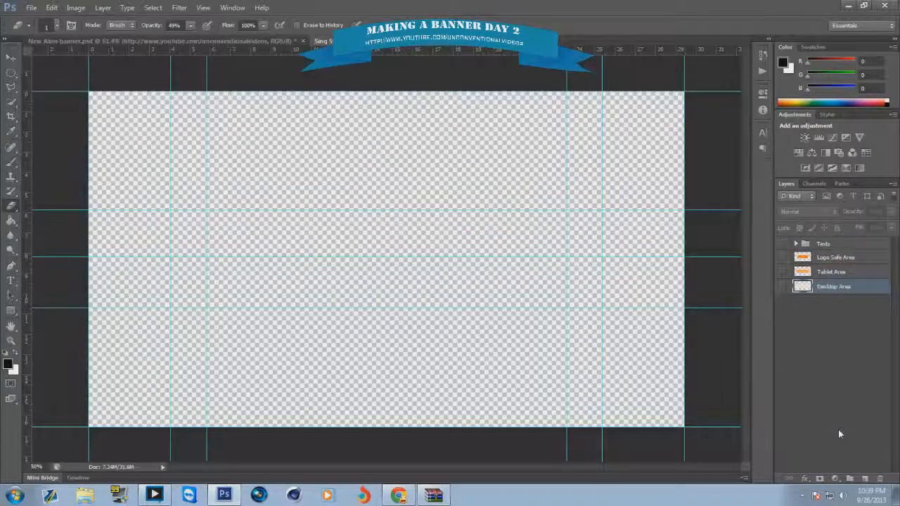
# Step: Add a new layer beneath the Desktop Area layer and fill it with black
pyautogui.click(865, 478)
pyautogui.moveTo(834, 258); pyautogui.dragTo(828, 302)
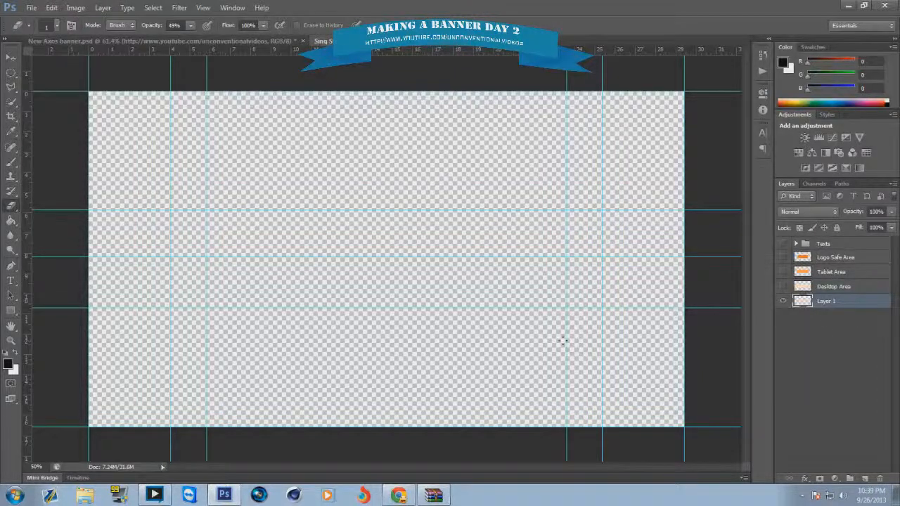
pyautogui.hotkey('shift', 'F5')
pyautogui.click(458, 150)
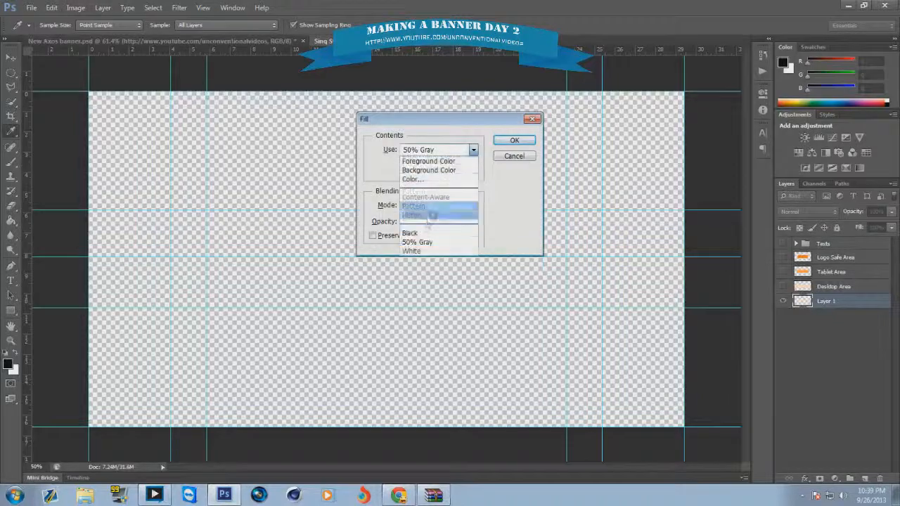
pyautogui.click(422, 227)
pyautogui.click(514, 140)
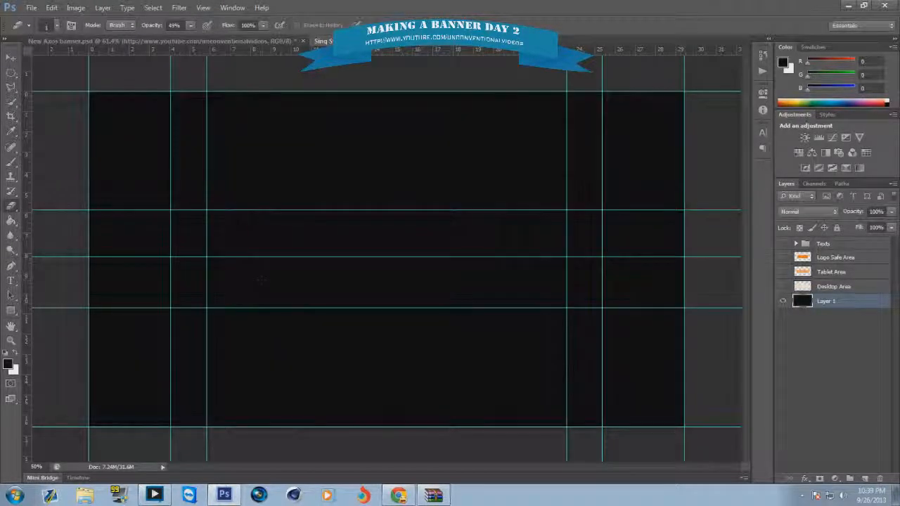
# Step: Place the FaZe PNG image from the Desktop near the middle of the canvas
pyautogui.click(32, 8)
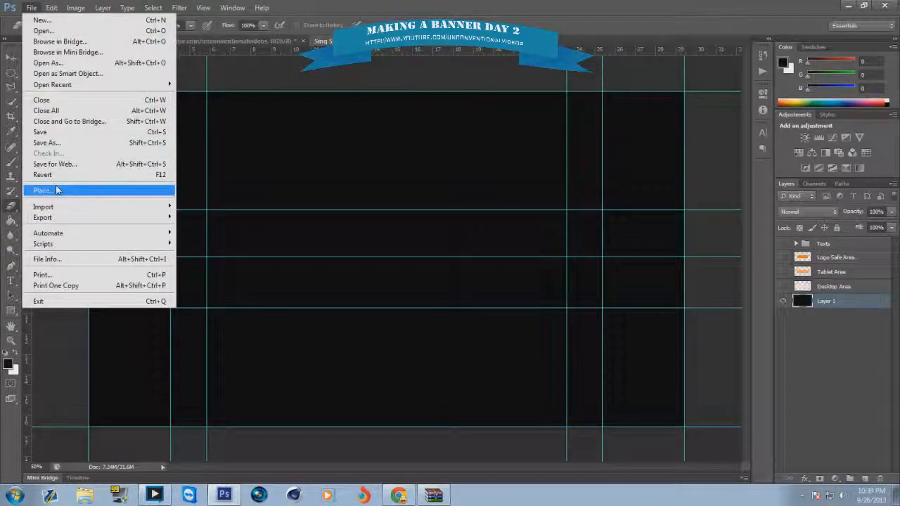
pyautogui.click(59, 187)
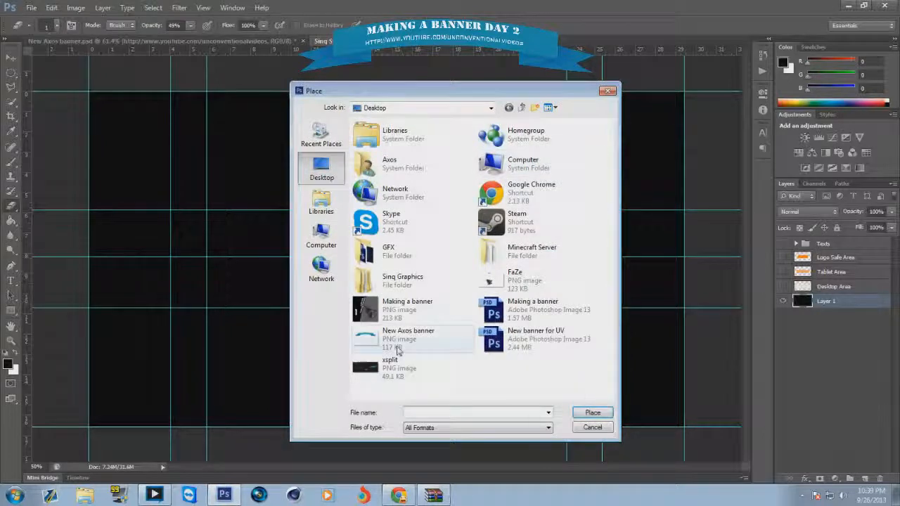
pyautogui.doubleClick(528, 280)
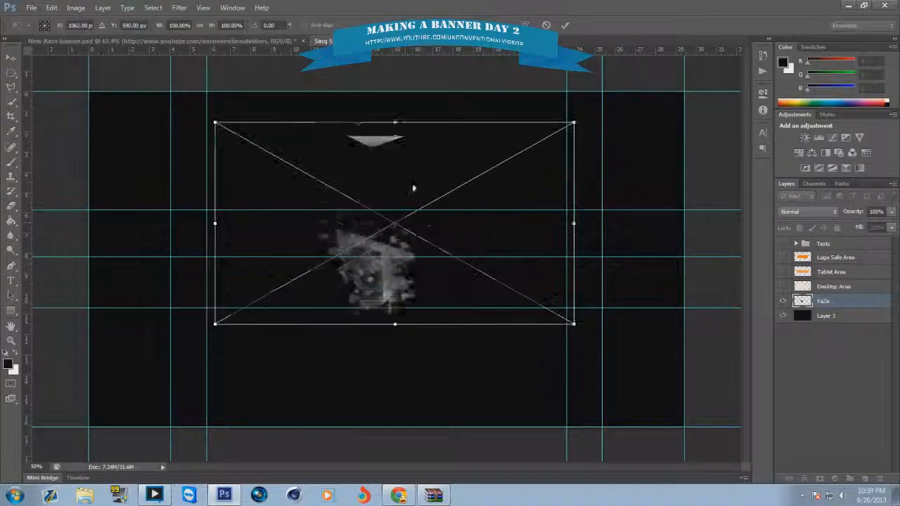
pyautogui.moveTo(415, 180); pyautogui.dragTo(414, 191)
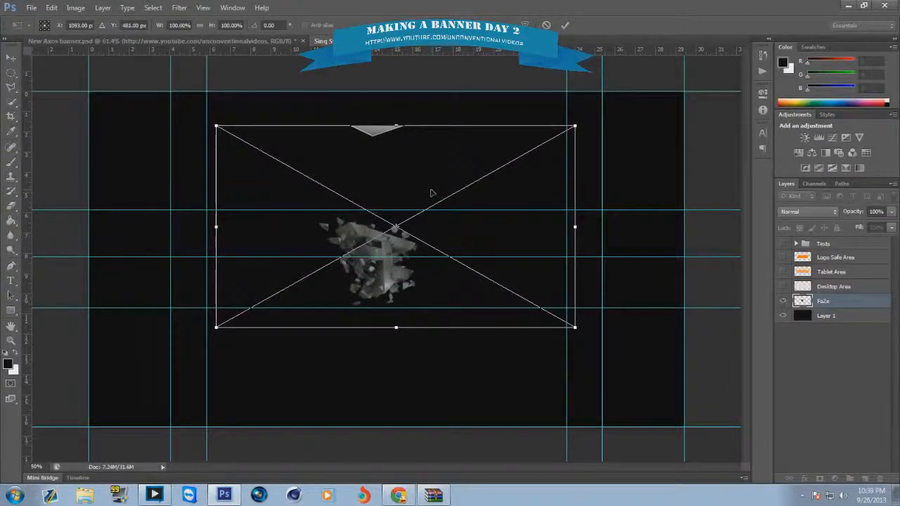
pyautogui.press('Return')
# Step: Remove the stray grey triangle above the shattered letter with a rectangular marquee selection
pyautogui.click(393, 134)
pyautogui.click(411, 194)
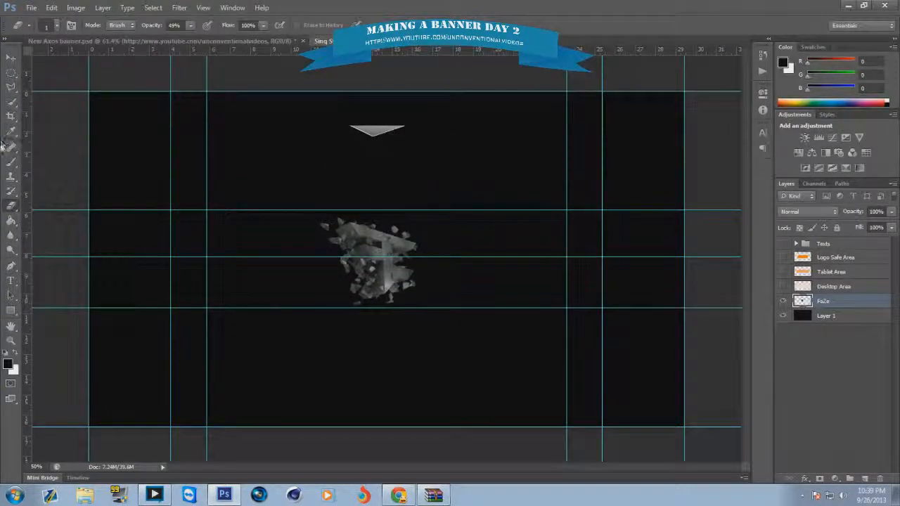
pyautogui.moveTo(11, 73); pyautogui.dragTo(70, 71)
pyautogui.moveTo(313, 114); pyautogui.dragTo(525, 158)
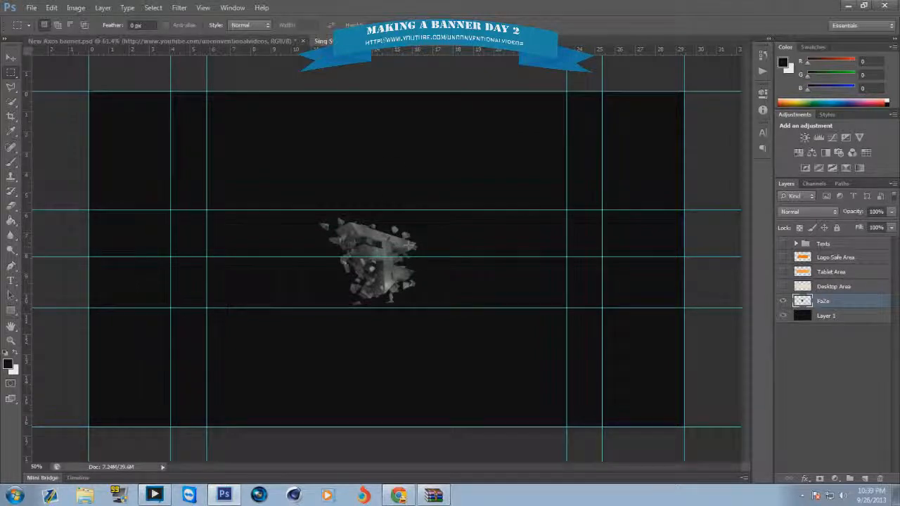
# Step: Scale the shattered FaZe letter to about 117% and position it between the central horizontal guides
pyautogui.press('v')
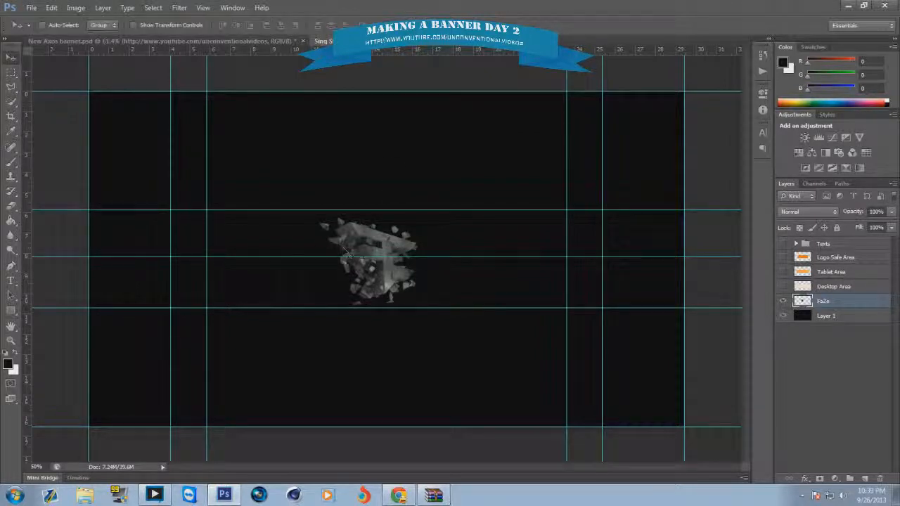
pyautogui.hotkey('ctrl', 't')
pyautogui.moveTo(420, 216); pyautogui.dragTo(437, 203)
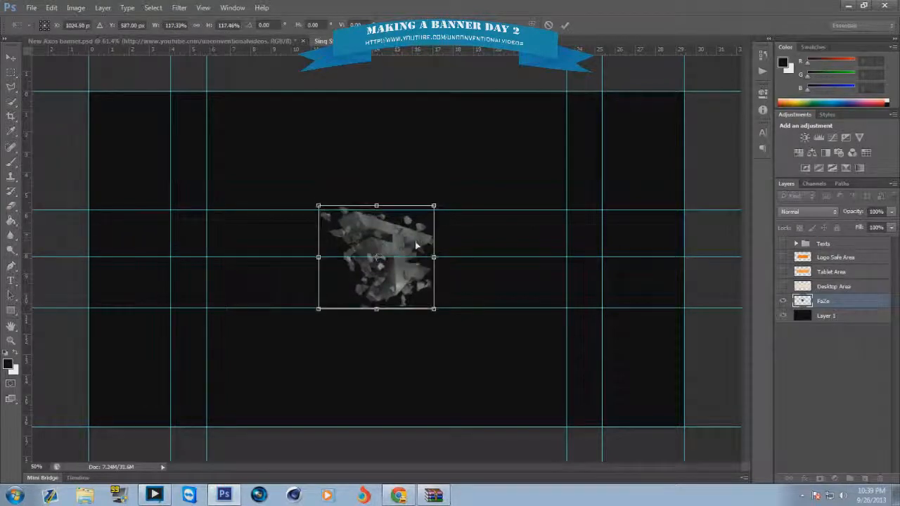
pyautogui.moveTo(415, 241); pyautogui.dragTo(415, 244)
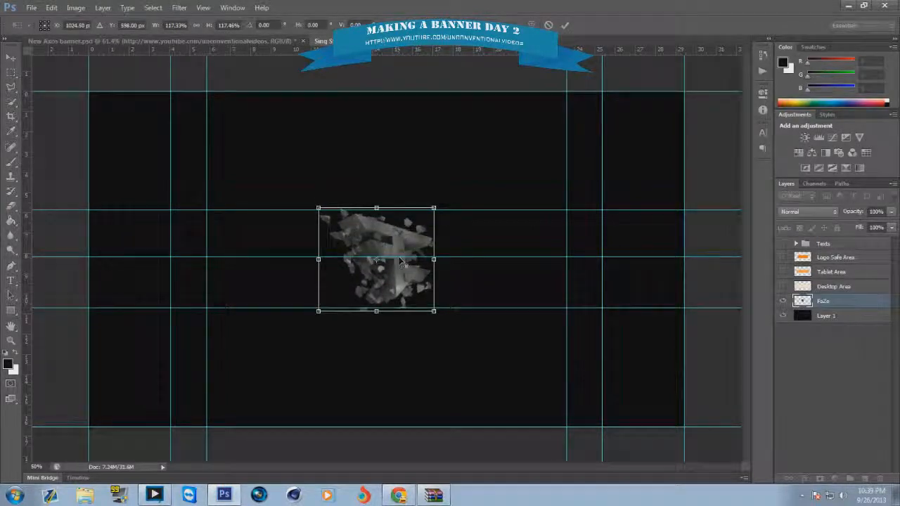
pyautogui.scroll(5, 400, 263)
pyautogui.scroll(-3, 403, 257)
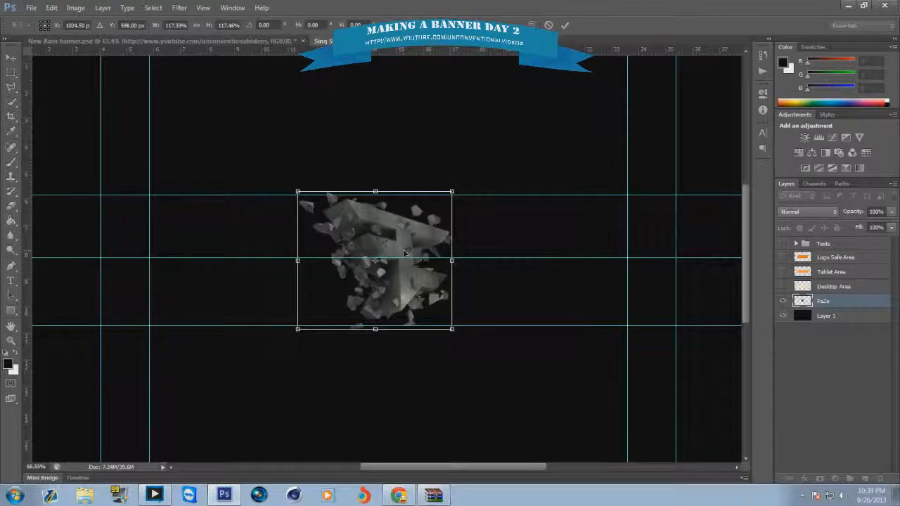
pyautogui.press('Return')
pyautogui.scroll(2, 433, 256)
pyautogui.scroll(-2, 436, 255)
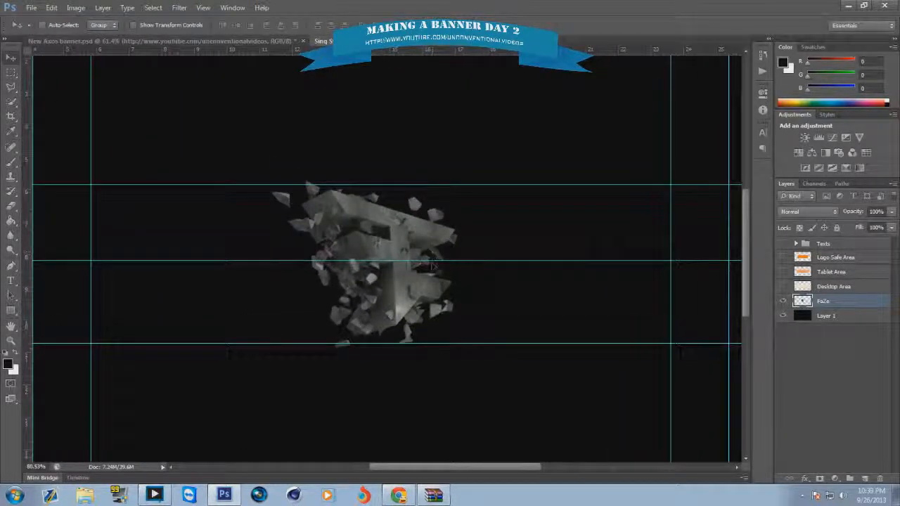
pyautogui.moveTo(448, 265); pyautogui.dragTo(431, 265)
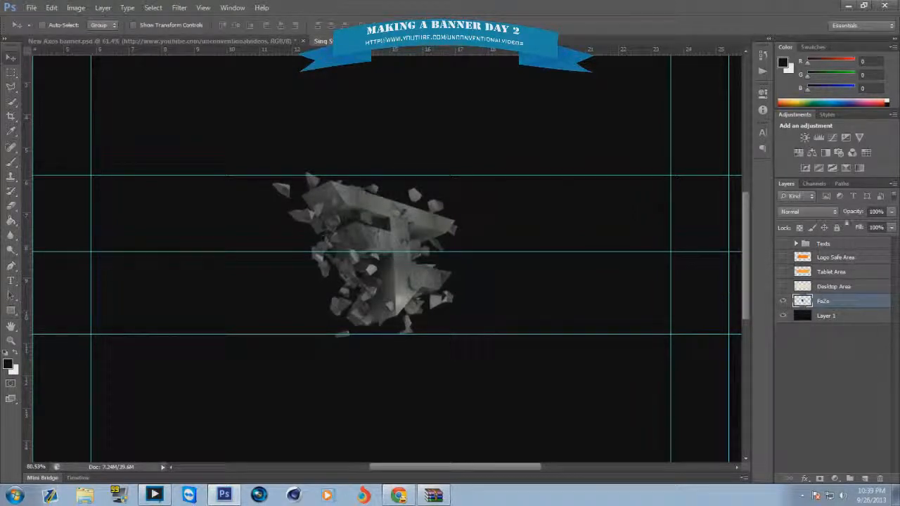
pyautogui.click(827, 354)
pyautogui.rightClick(804, 351)
pyautogui.click(813, 337)
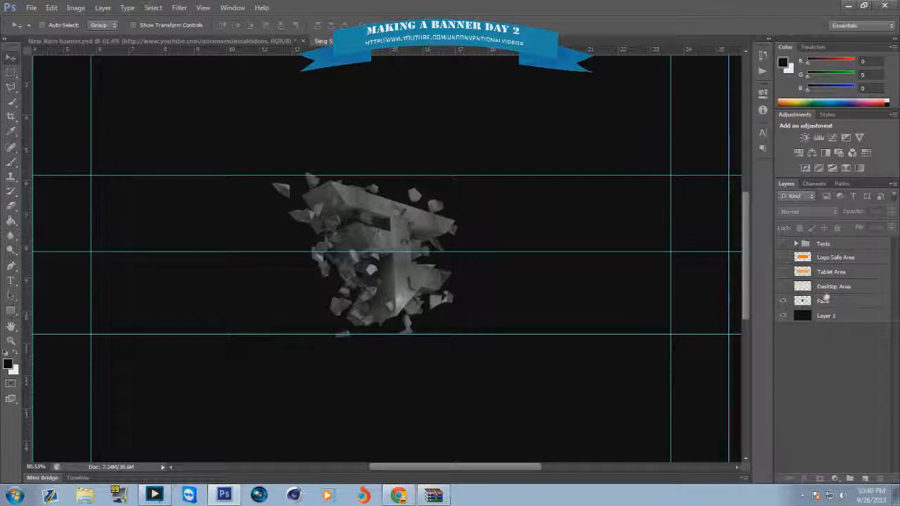
pyautogui.rightClick(835, 355)
pyautogui.click(835, 352)
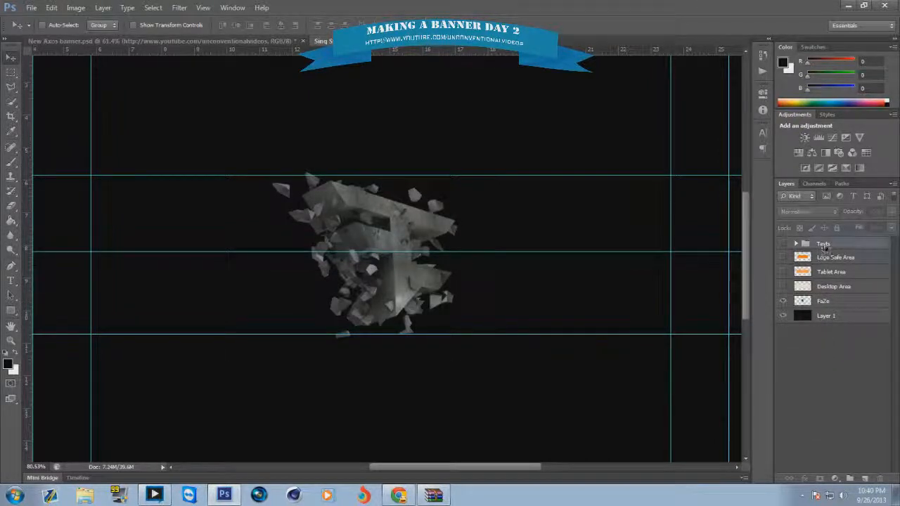
pyautogui.rightClick(825, 245)
pyautogui.press('Escape')
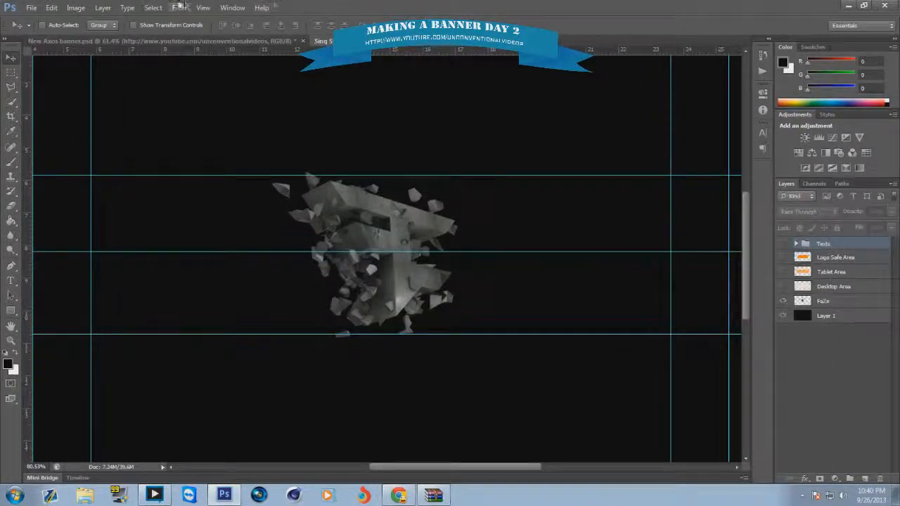
pyautogui.click(203, 7)
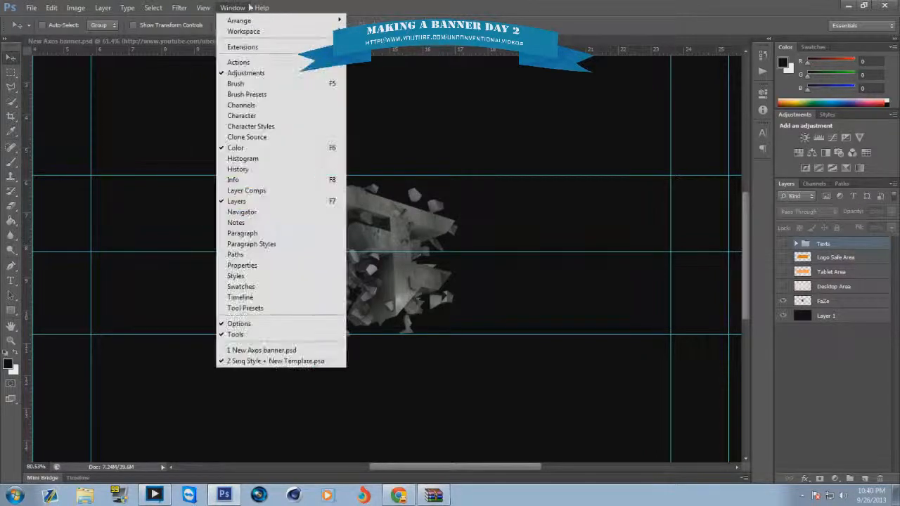
pyautogui.moveTo(261, 7)
pyautogui.click(827, 383)
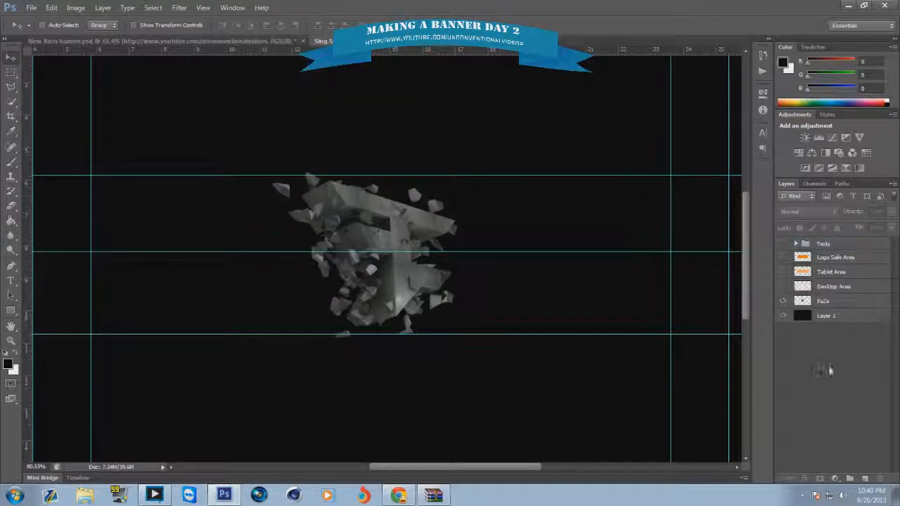
# Step: Create a layer group named Custom CC and place it directly above the FaZe layer
pyautogui.click(849, 478)
pyautogui.doubleClick(828, 243)
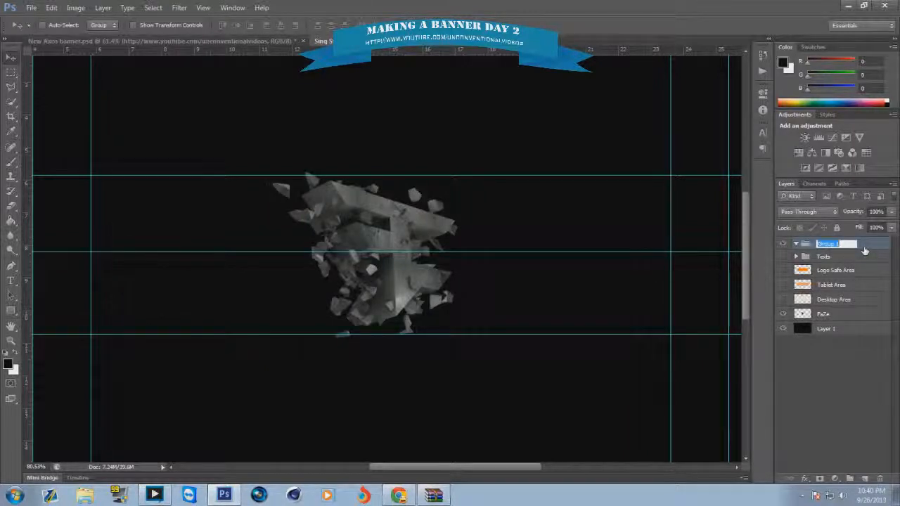
pyautogui.write('Custom CC')
pyautogui.press('Return')
pyautogui.moveTo(841, 251); pyautogui.dragTo(842, 313)
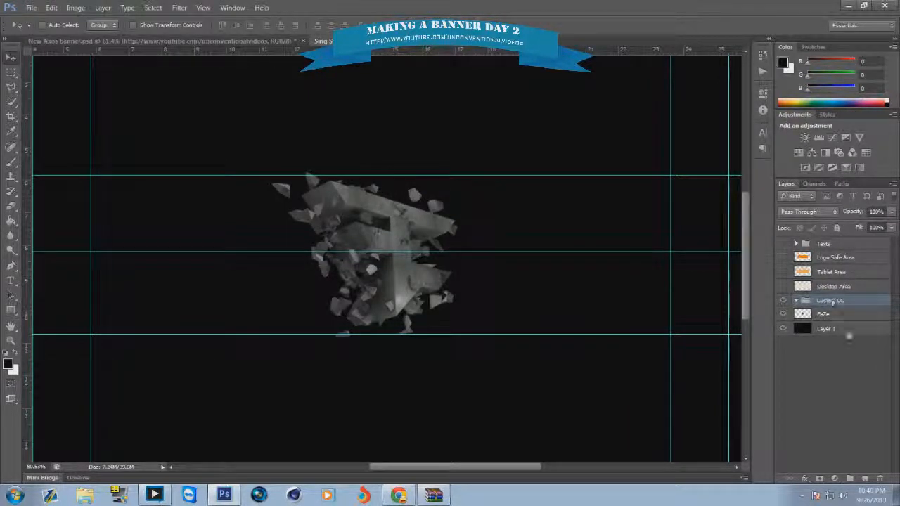
# Step: Add a Brightness/Contrast adjustment layer in the Custom CC group with brightness -31 and contrast 23
pyautogui.click(835, 478)
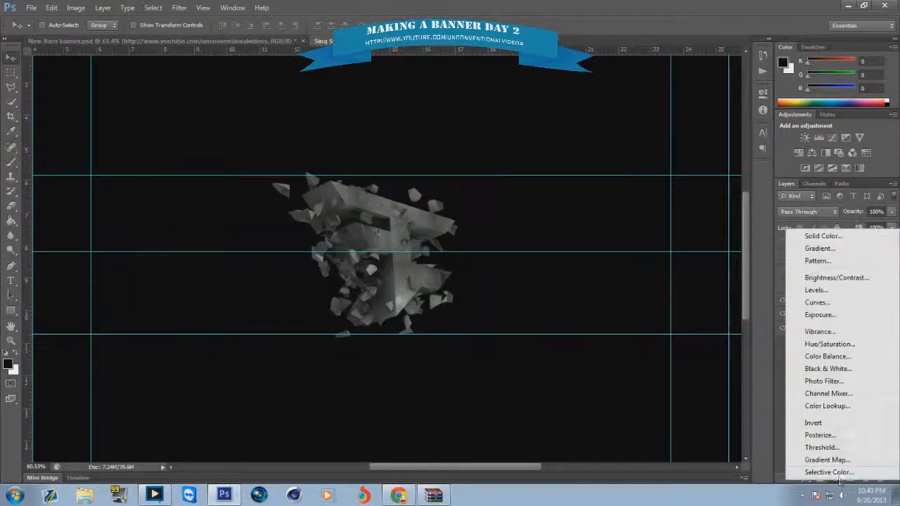
pyautogui.click(835, 279)
pyautogui.moveTo(668, 152); pyautogui.dragTo(647, 151)
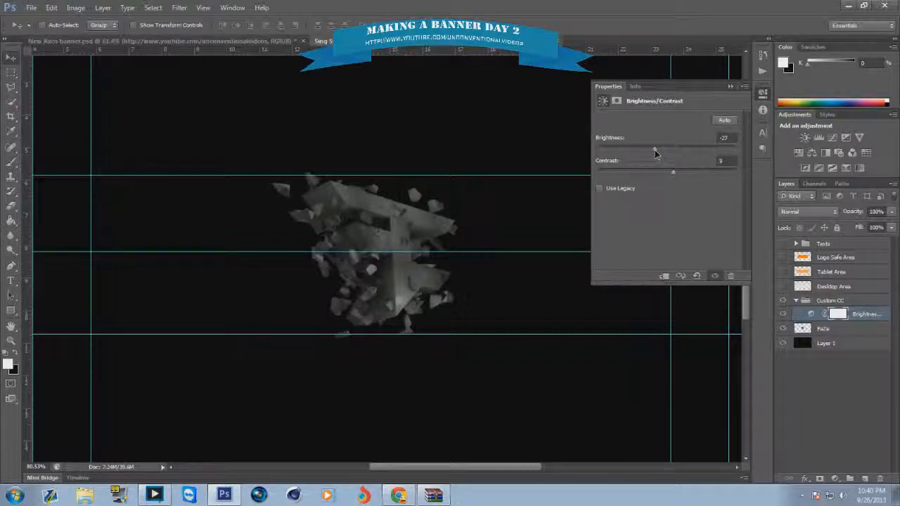
pyautogui.moveTo(652, 149); pyautogui.dragTo(651, 149)
pyautogui.moveTo(668, 175); pyautogui.dragTo(700, 175)
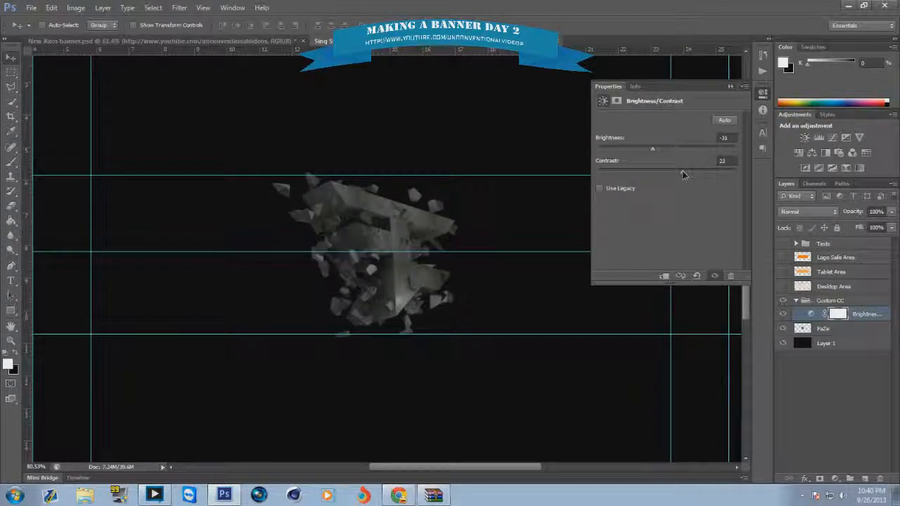
pyautogui.click(731, 88)
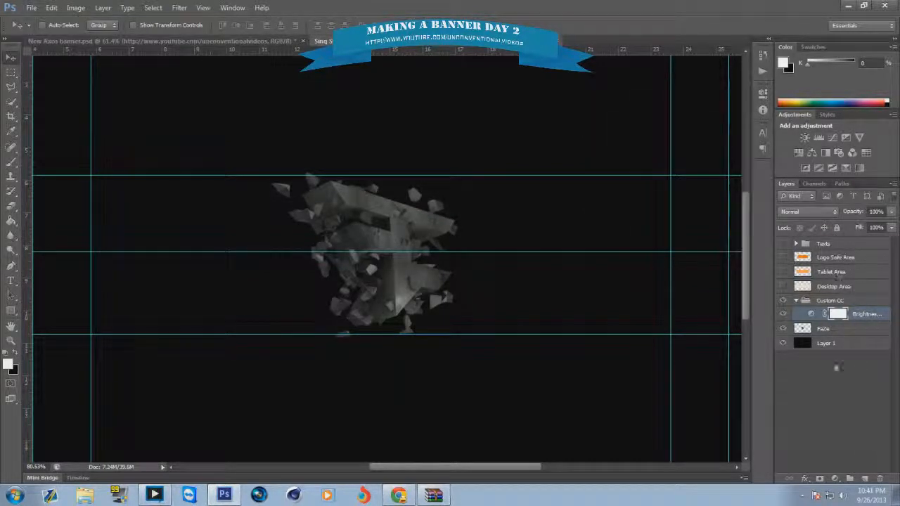
# Step: Add a Gradient fill layer in the Custom CC group using Foreground to Background with a grey b4b4b4 stop at 50%
pyautogui.click(835, 478)
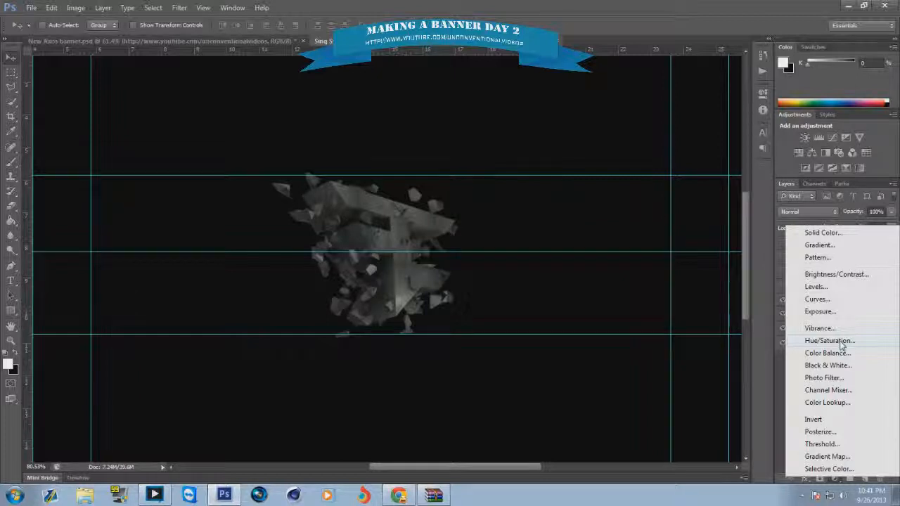
pyautogui.click(833, 245)
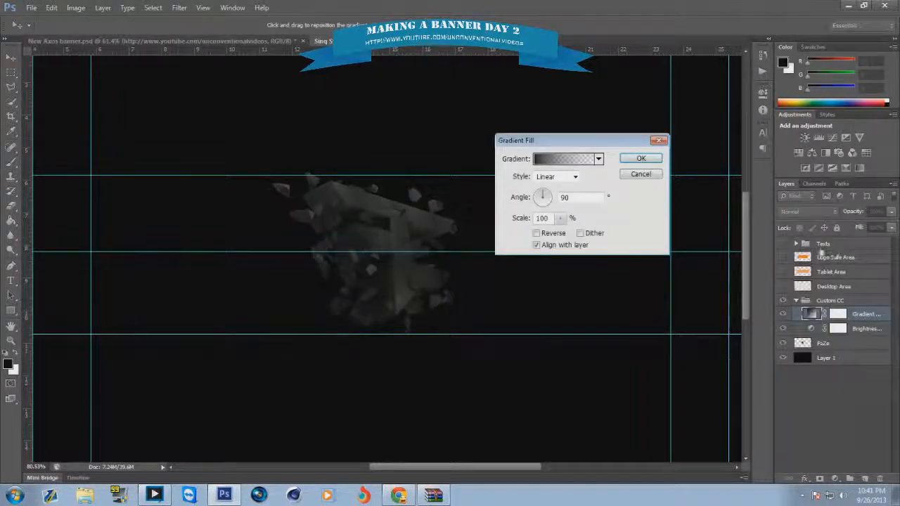
pyautogui.click(577, 160)
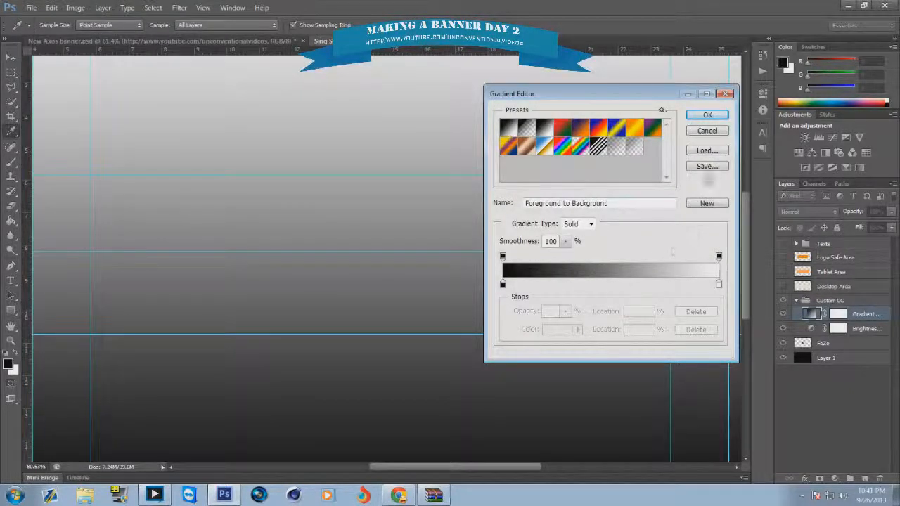
pyautogui.click(611, 284)
pyautogui.doubleClick(610, 284)
pyautogui.moveTo(311, 194); pyautogui.dragTo(280, 173)
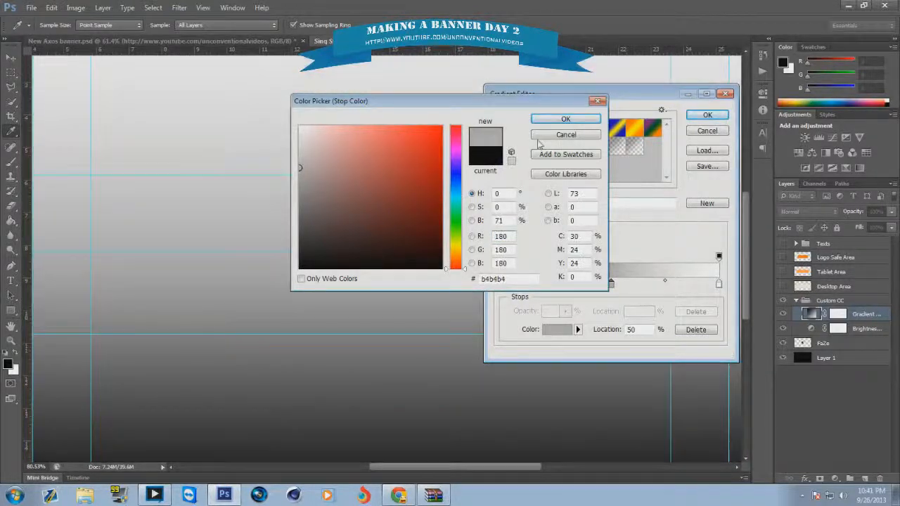
pyautogui.click(565, 118)
pyautogui.moveTo(559, 284); pyautogui.dragTo(683, 313)
pyautogui.click(611, 284)
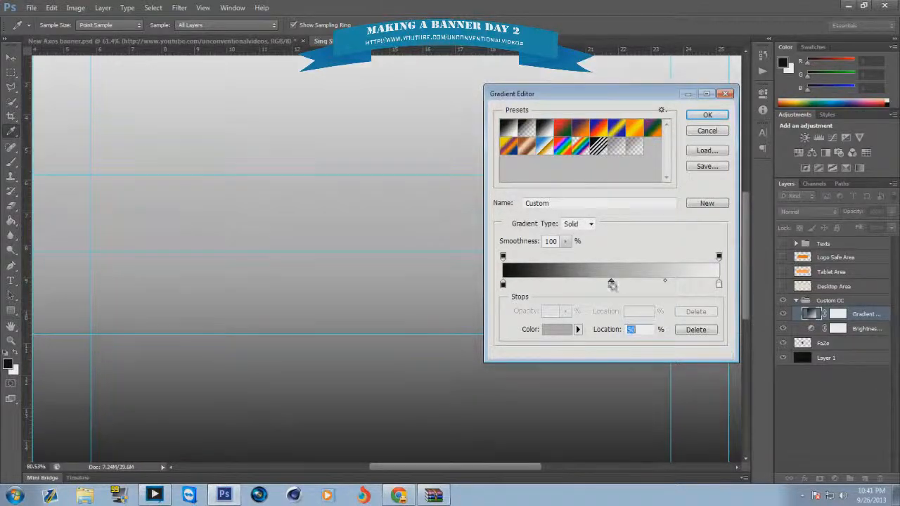
# Step: Band the gradient fill by moving the black stop to 21% and adding a darkened copy of the grey stop at 61%
pyautogui.moveTo(503, 284); pyautogui.dragTo(546, 284)
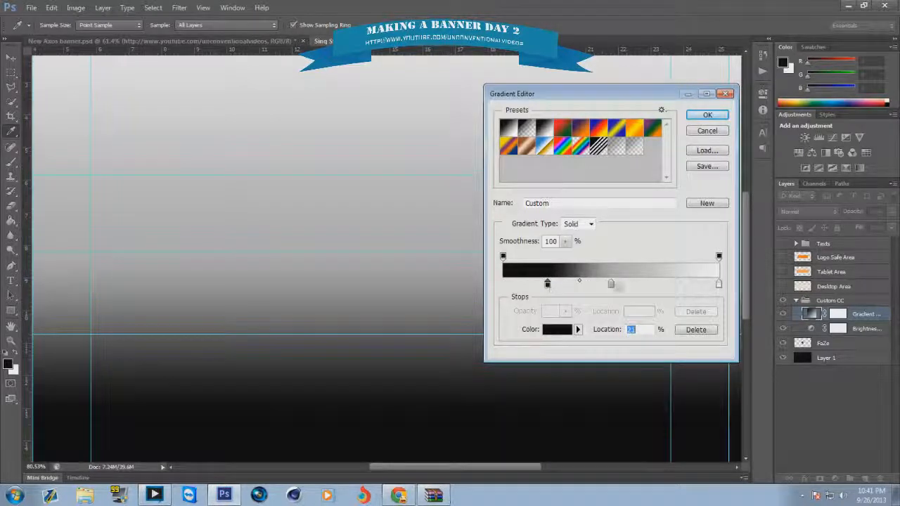
pyautogui.keyDown('alt'); pyautogui.moveTo(611, 285); pyautogui.dragTo(634, 285); pyautogui.keyUp('alt')
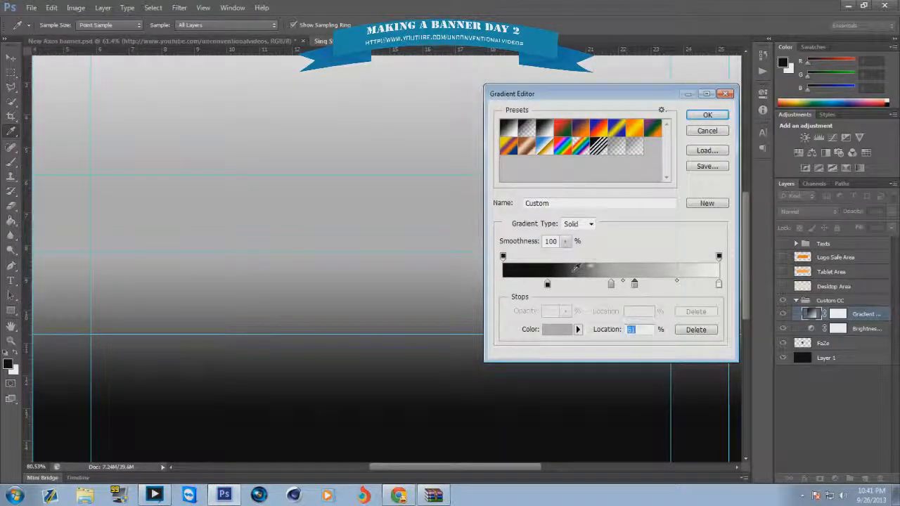
pyautogui.click(575, 271)
pyautogui.moveTo(570, 285); pyautogui.dragTo(716, 285)
pyautogui.click(707, 115)
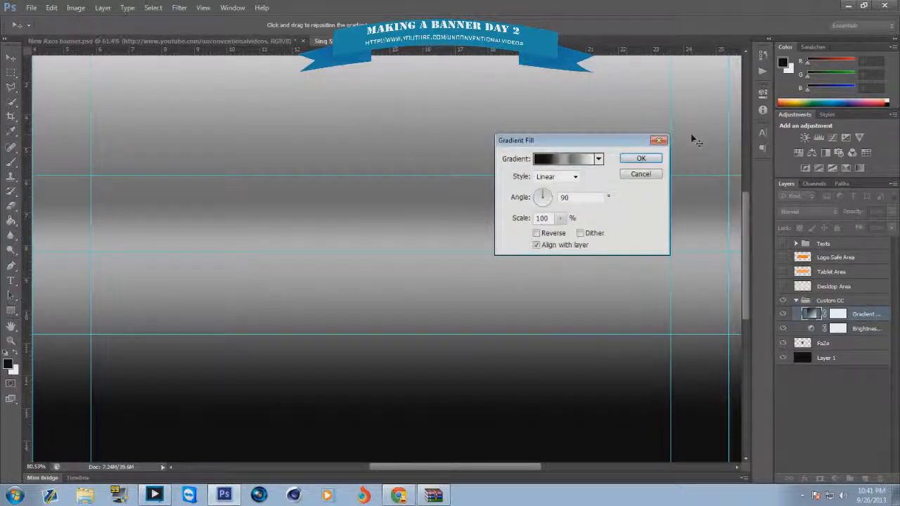
pyautogui.click(640, 159)
# Step: Set the gradient fill layer's blend mode to Overlay and compare the letter with the layer hidden and shown
pyautogui.click(816, 212)
pyautogui.click(794, 131)
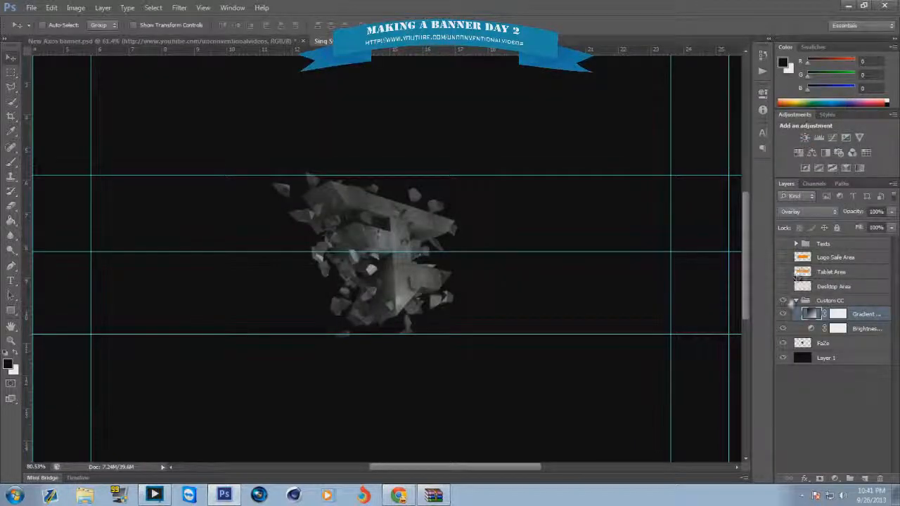
pyautogui.click(783, 315)
pyautogui.click(782, 314)
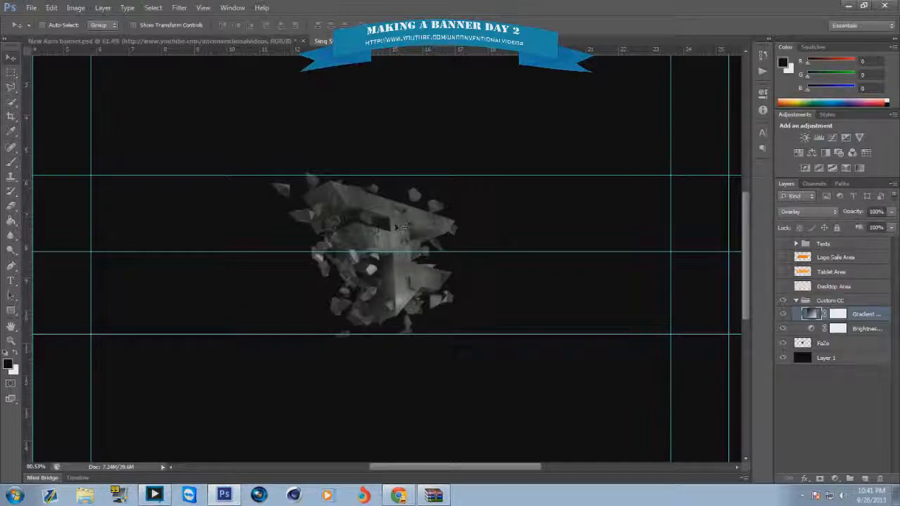
# Step: Try the Screen and Linear Dodge (Add) blend modes on the gradient fill layer and return it to Overlay
pyautogui.click(809, 212)
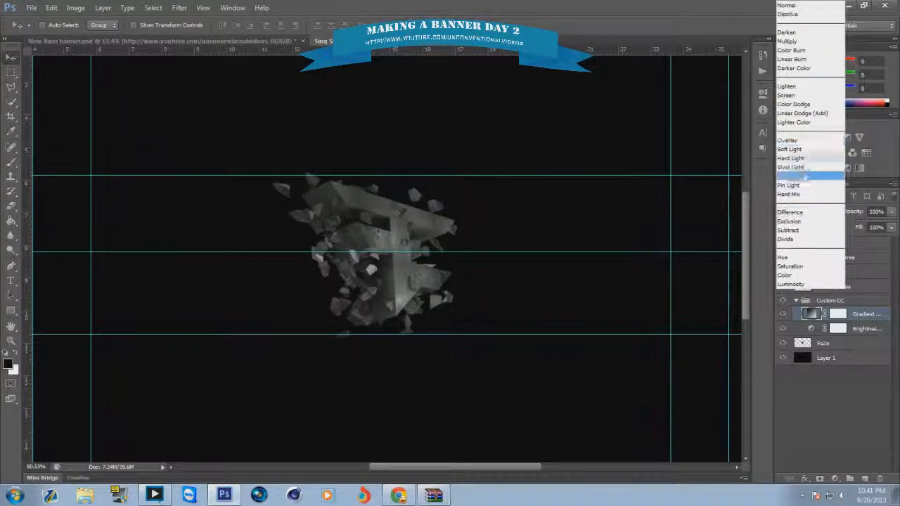
pyautogui.click(806, 109)
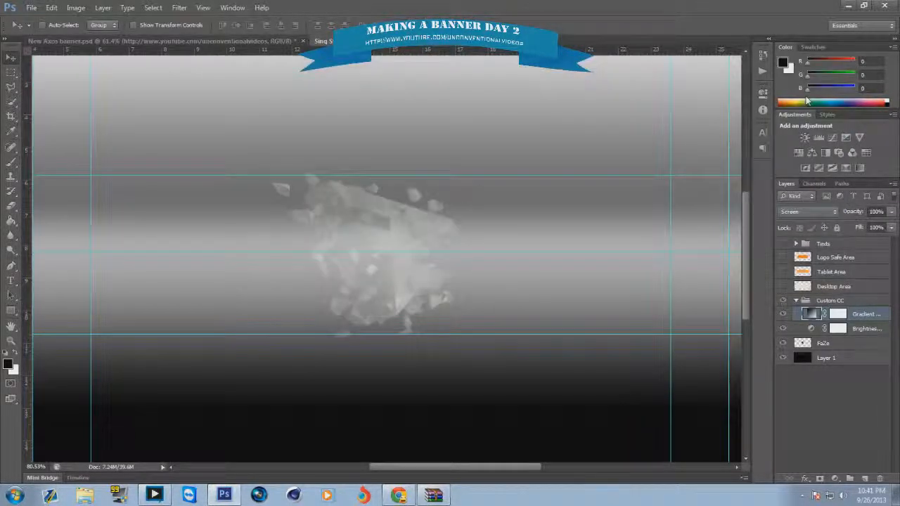
pyautogui.click(809, 212)
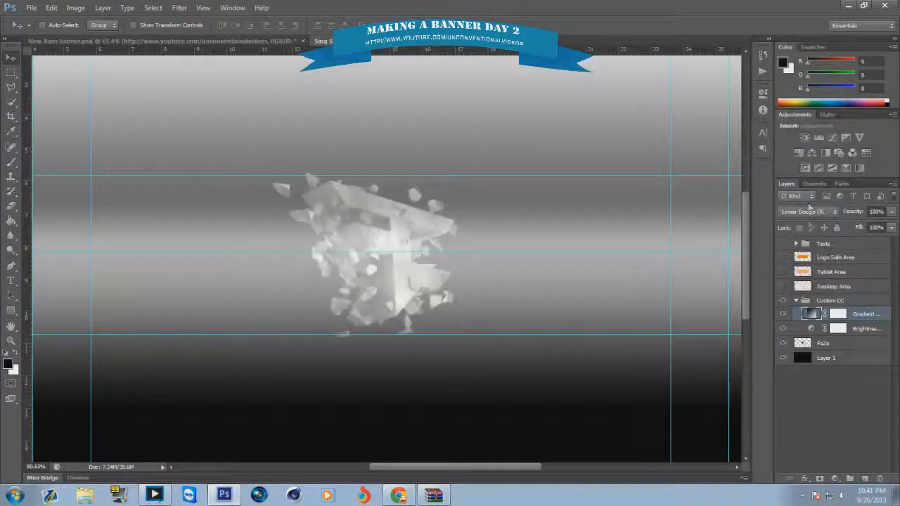
pyautogui.click(808, 212)
pyautogui.click(805, 141)
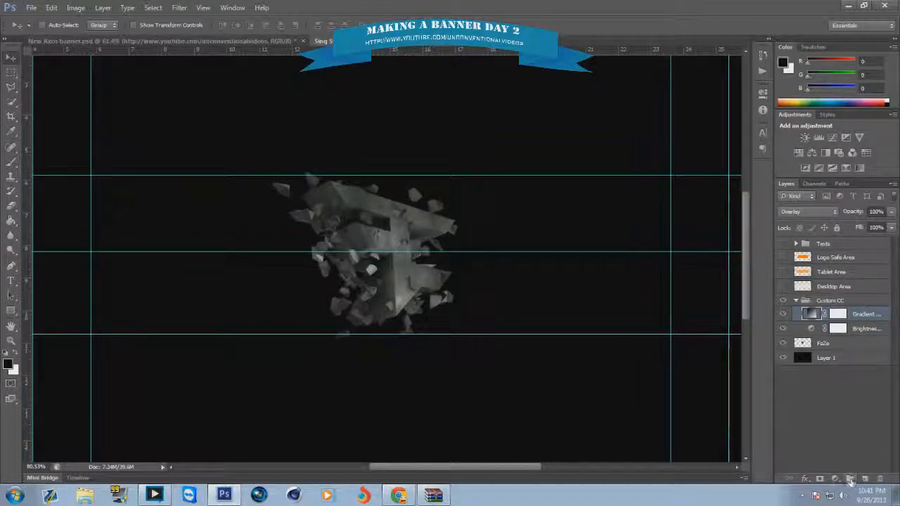
# Step: Add a Curves adjustment layer above the gradient fill, lowering the highlights and raising the shadows slightly
pyautogui.click(835, 479)
pyautogui.click(815, 300)
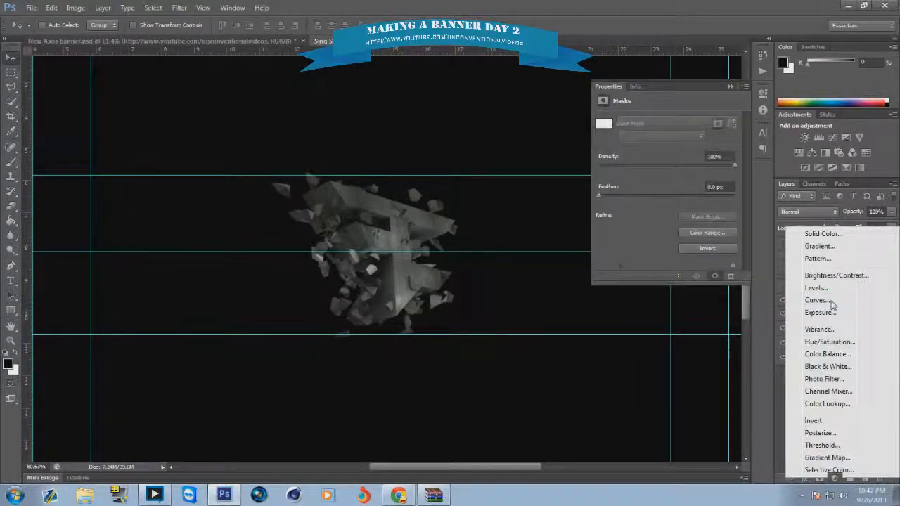
pyautogui.click(671, 208)
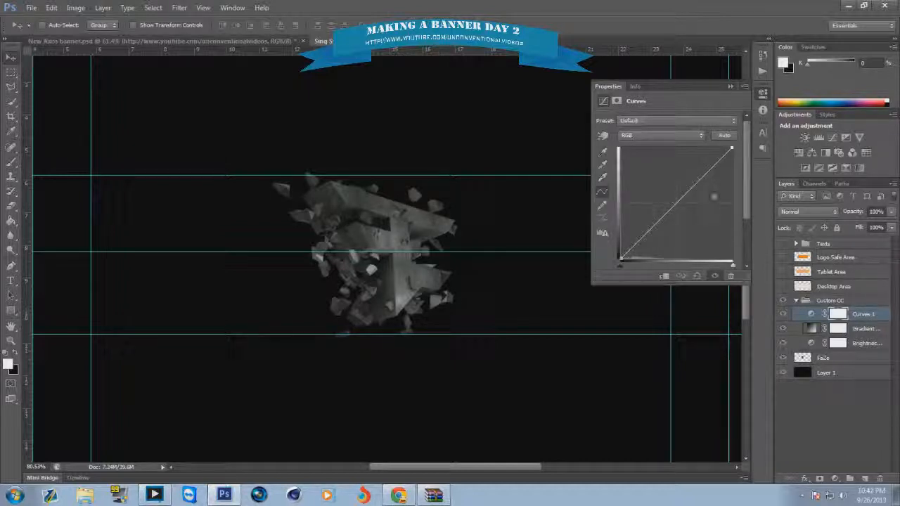
pyautogui.moveTo(705, 176); pyautogui.dragTo(708, 178)
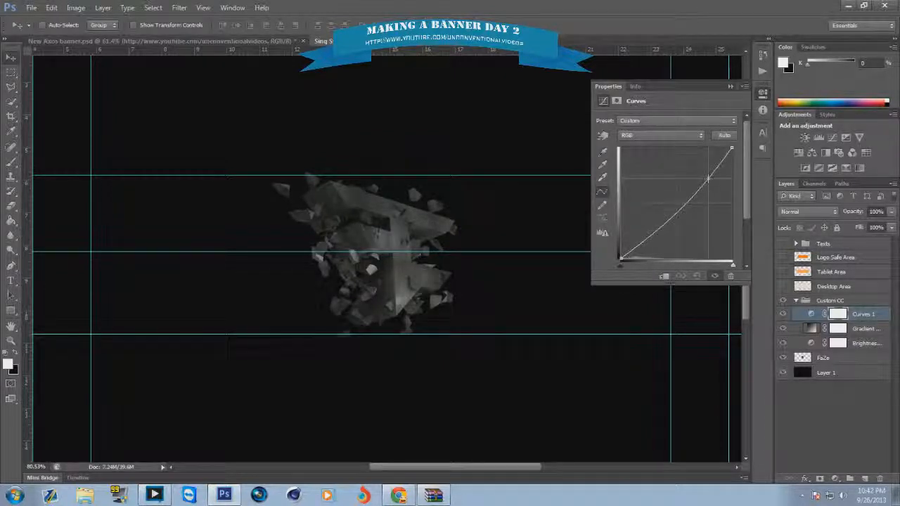
pyautogui.moveTo(649, 238); pyautogui.dragTo(643, 232)
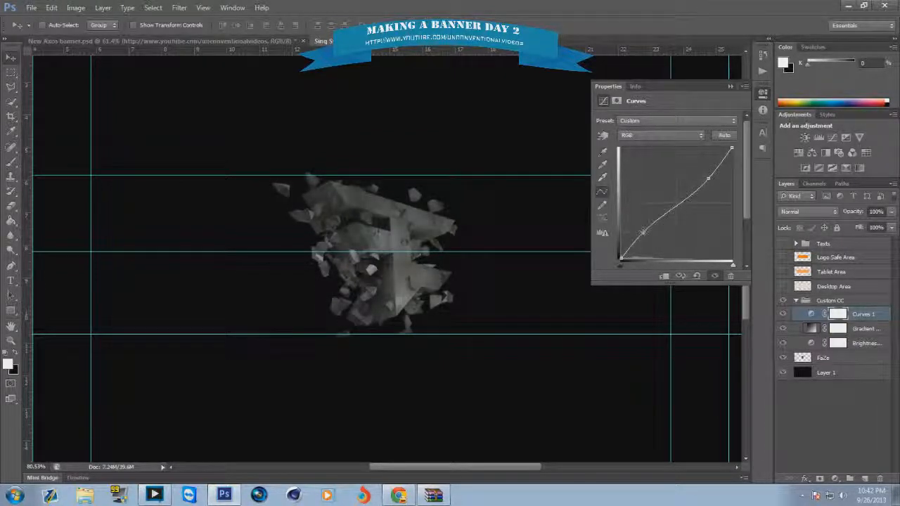
pyautogui.click(730, 86)
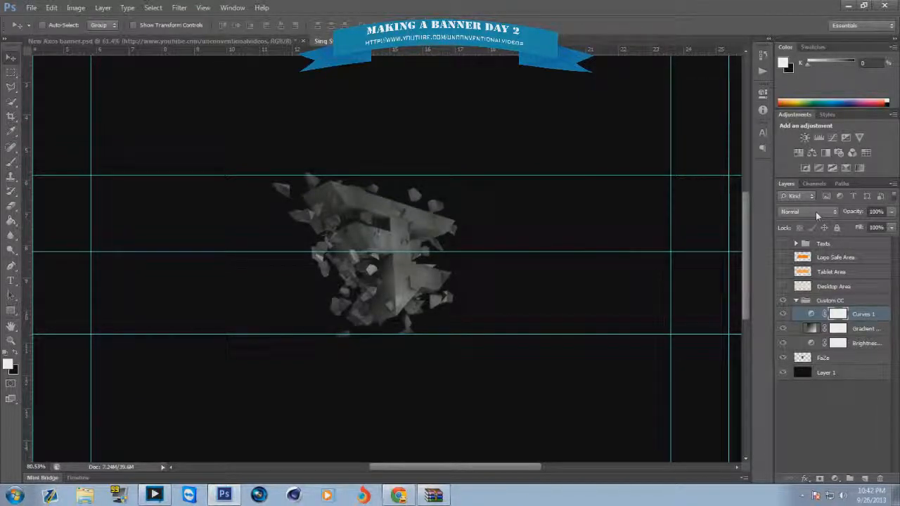
# Step: Add a second Gradient fill layer above the curves using the Black, White preset with a mid-grey stop at 48%
pyautogui.click(834, 478)
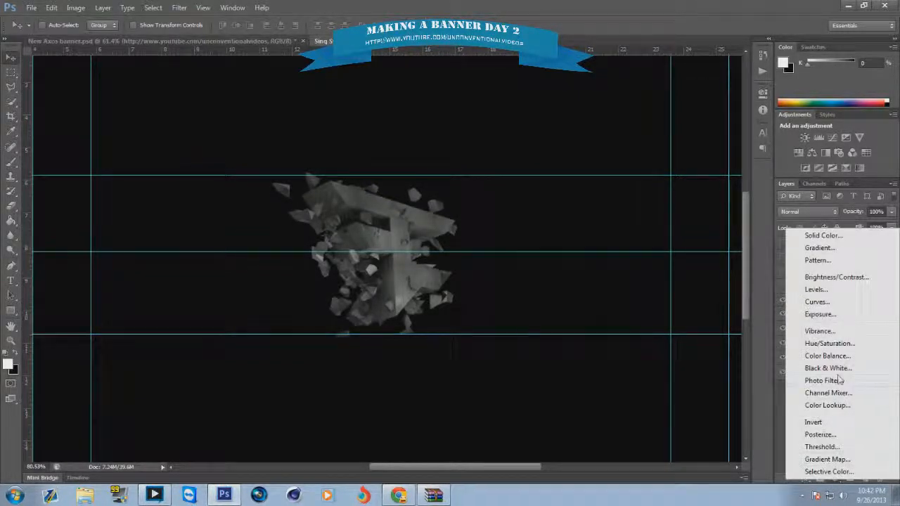
pyautogui.click(830, 248)
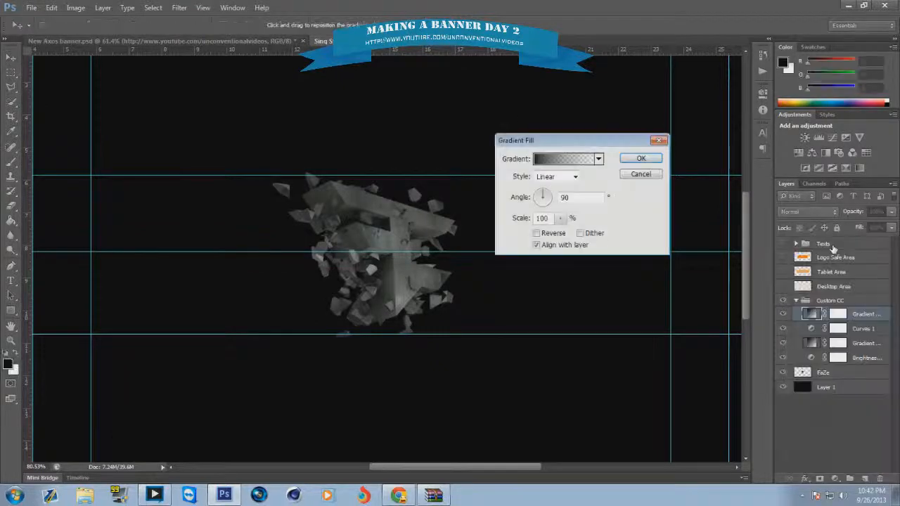
pyautogui.click(580, 159)
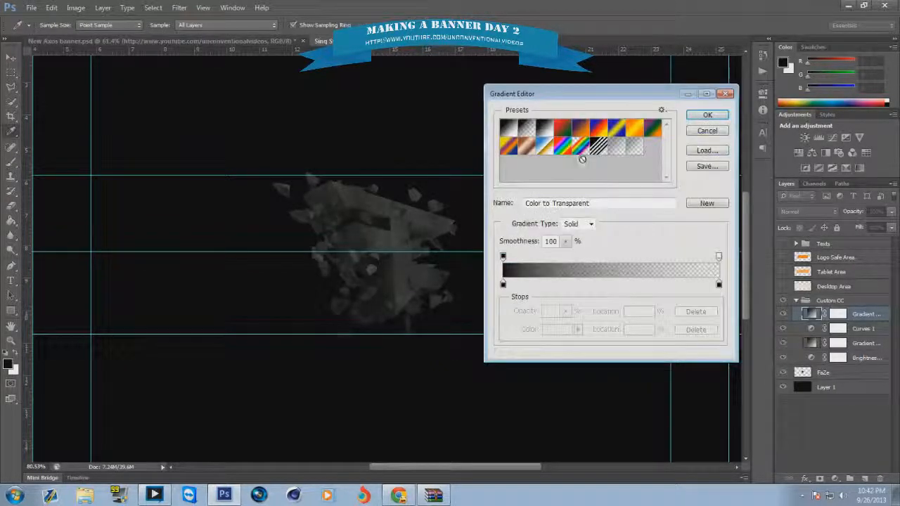
pyautogui.click(544, 127)
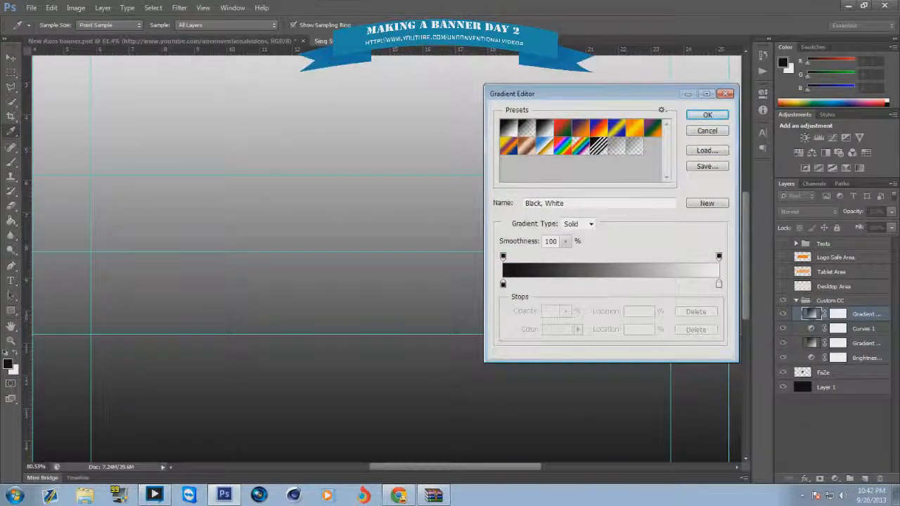
pyautogui.click(607, 284)
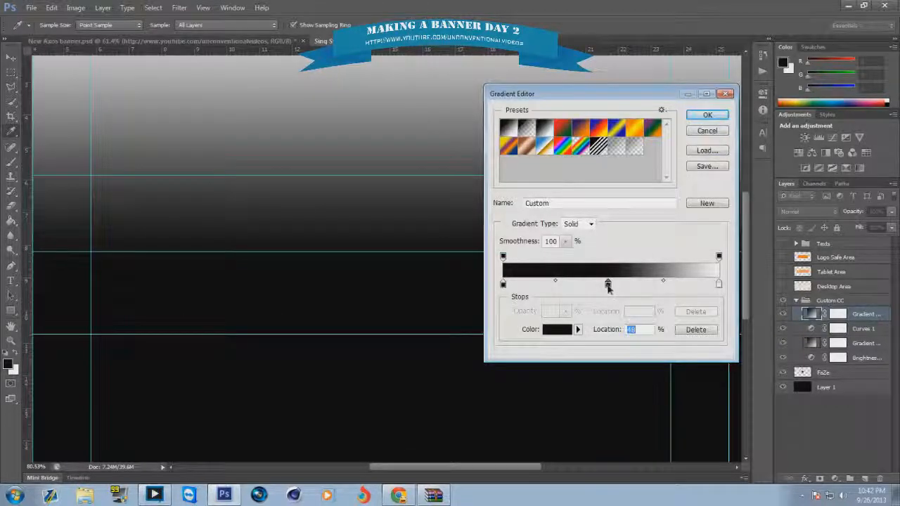
pyautogui.doubleClick(608, 285)
pyautogui.moveTo(304, 225); pyautogui.dragTo(269, 185)
pyautogui.click(566, 119)
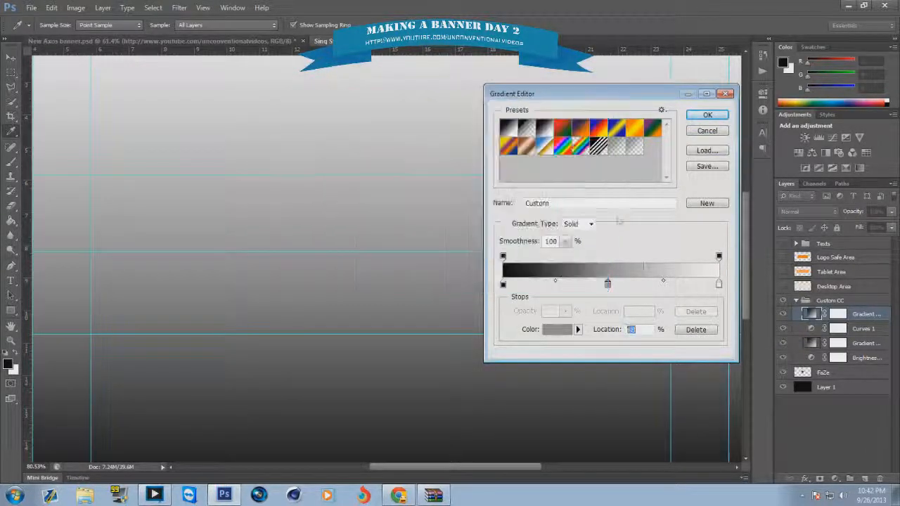
# Step: Shift the black stop inward and the grey stop to 64%, and apply the gradient fill without reversing it
pyautogui.moveTo(559, 284); pyautogui.dragTo(604, 283)
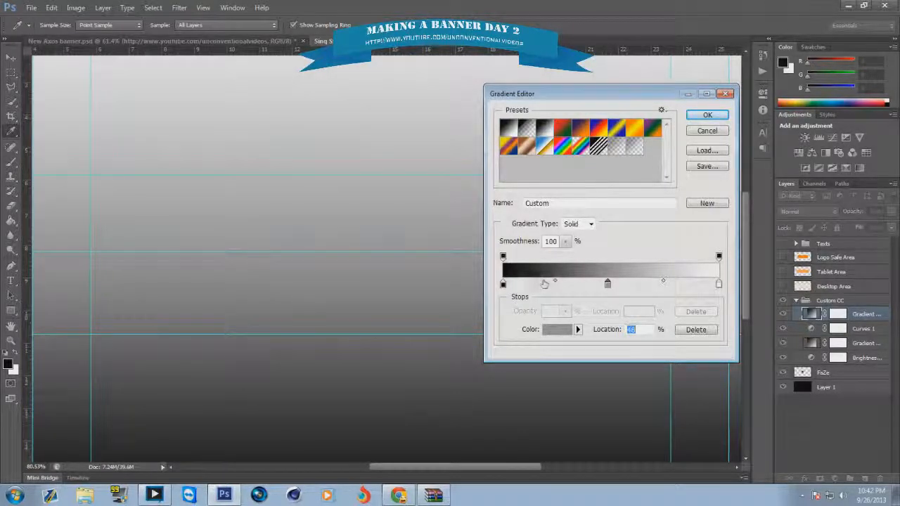
pyautogui.moveTo(503, 284); pyautogui.dragTo(647, 288)
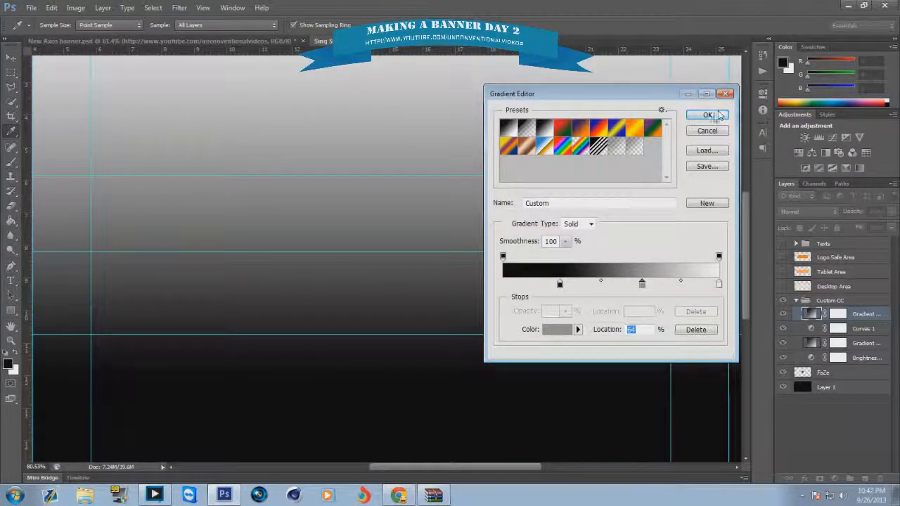
pyautogui.click(707, 115)
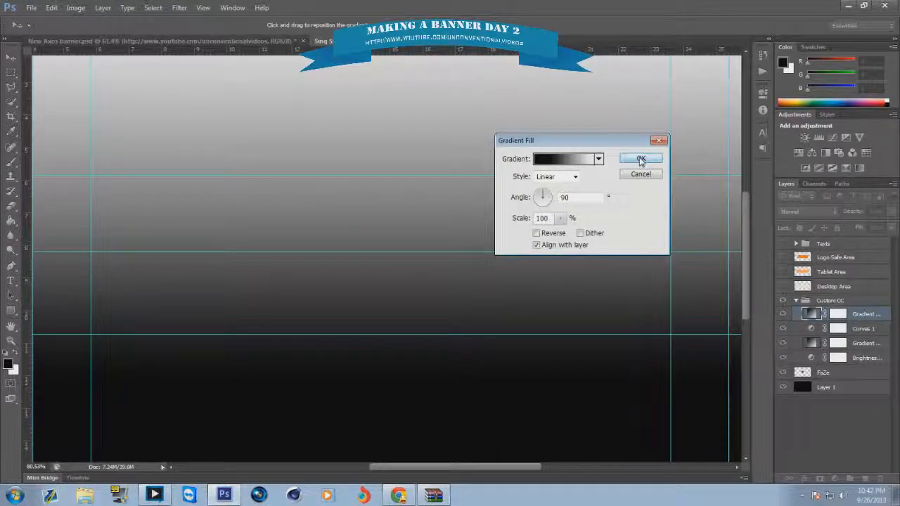
pyautogui.click(551, 234)
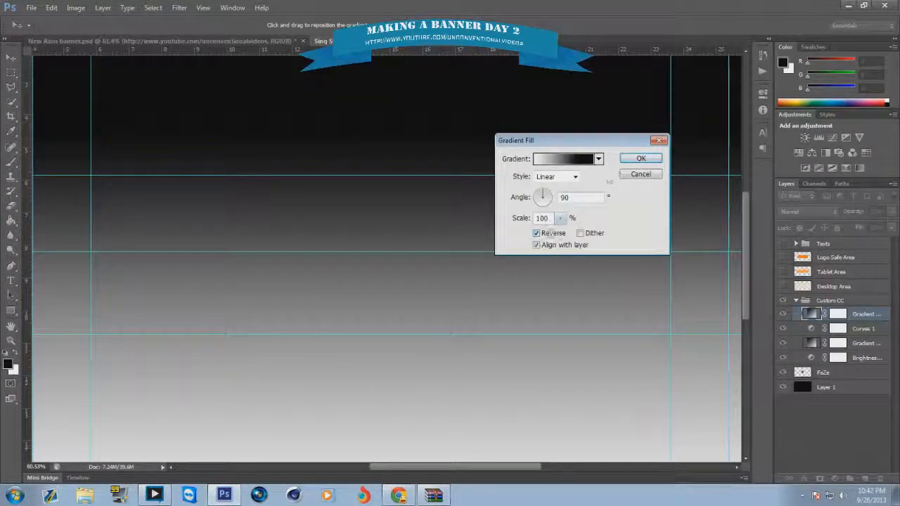
pyautogui.click(551, 233)
pyautogui.click(640, 158)
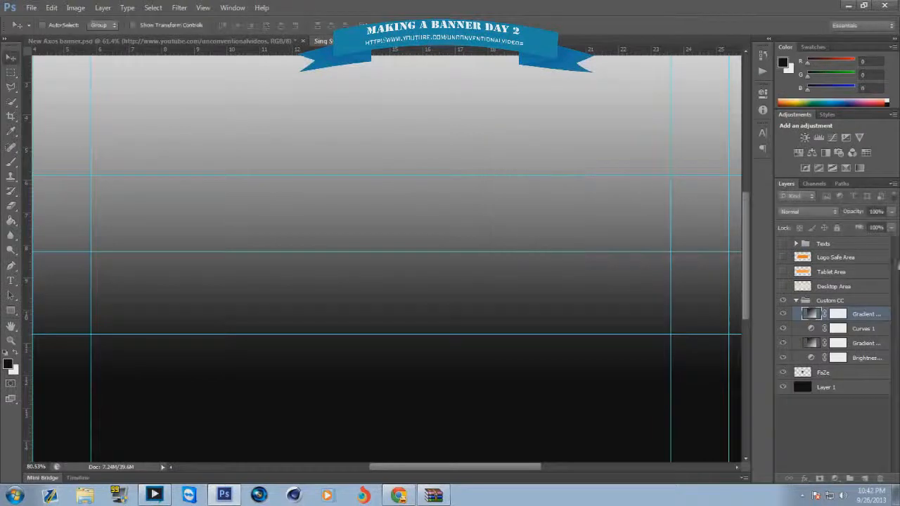
# Step: Blend the second gradient fill layer as Overlay at 59% opacity and lower the Curves layer's opacity to 66%
pyautogui.click(808, 211)
pyautogui.click(808, 141)
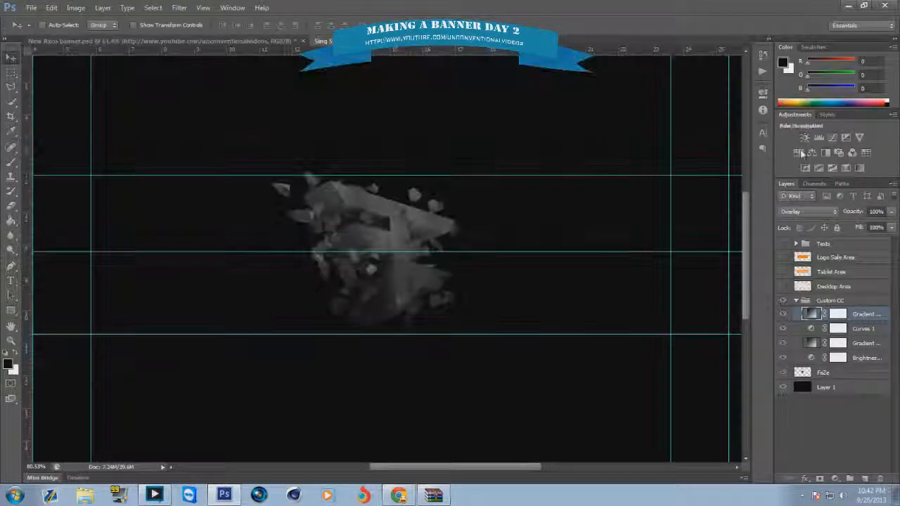
pyautogui.moveTo(858, 214); pyautogui.dragTo(835, 211)
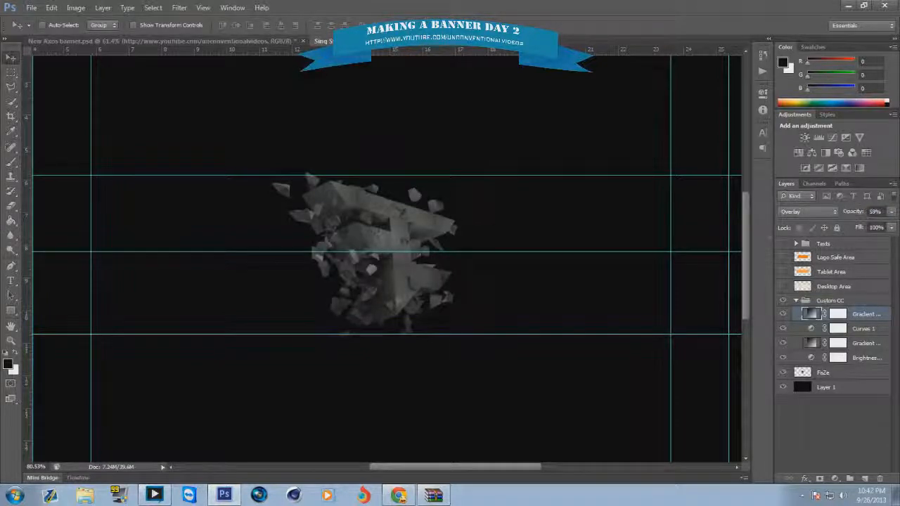
pyautogui.click(863, 331)
pyautogui.moveTo(856, 214); pyautogui.dragTo(833, 213)
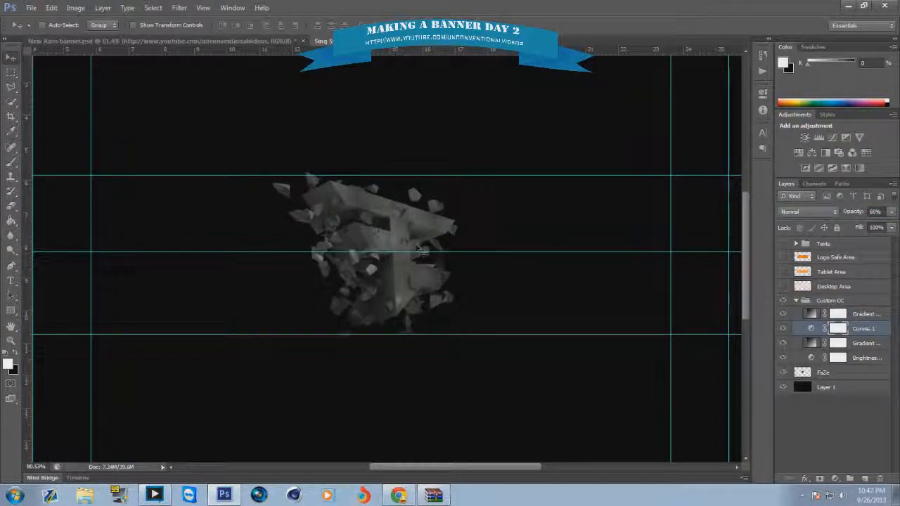
# Step: Add a Hue/Saturation adjustment layer above the Curves layer, try different hue shifts, and set the hue to 0
pyautogui.click(834, 478)
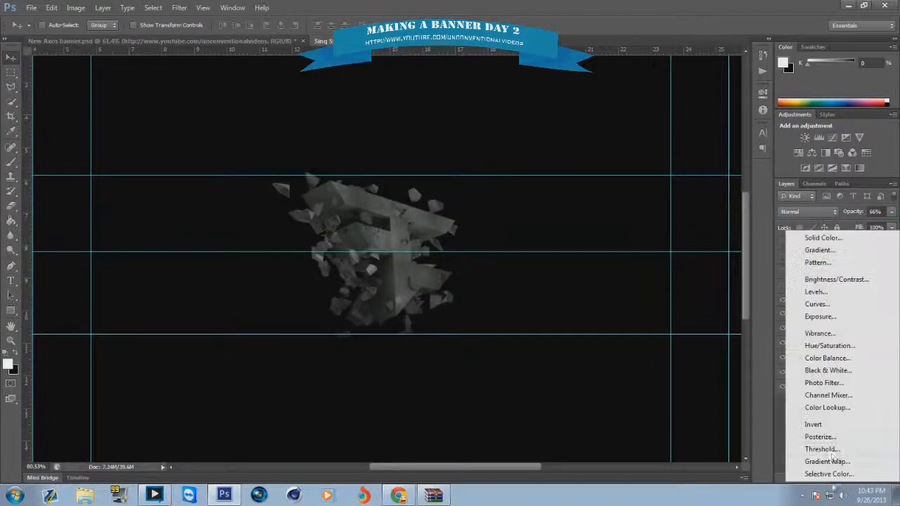
pyautogui.click(840, 348)
pyautogui.moveTo(670, 167); pyautogui.dragTo(632, 171)
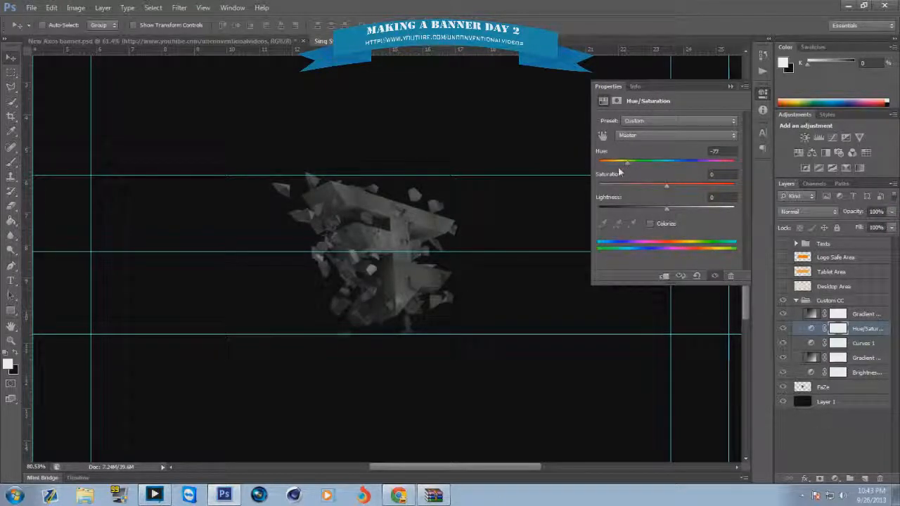
pyautogui.moveTo(627, 163); pyautogui.dragTo(666, 165)
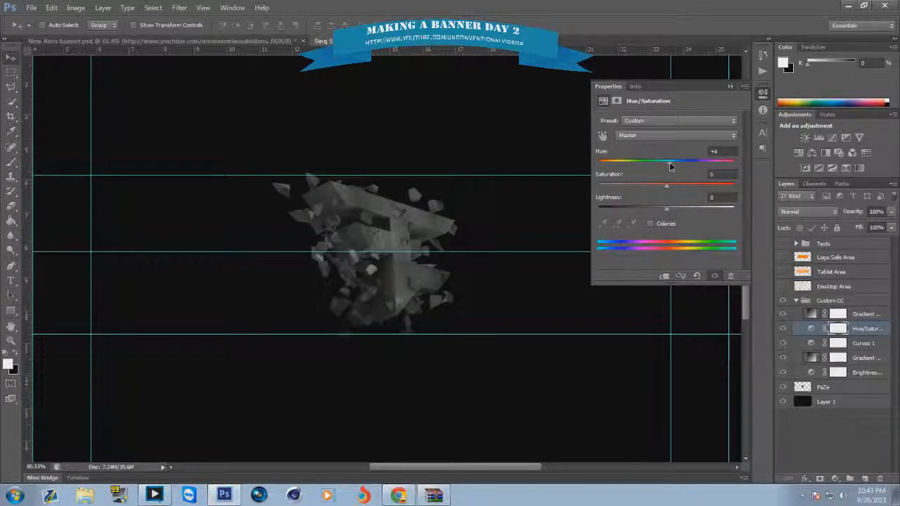
pyautogui.click(717, 152)
pyautogui.write('0')
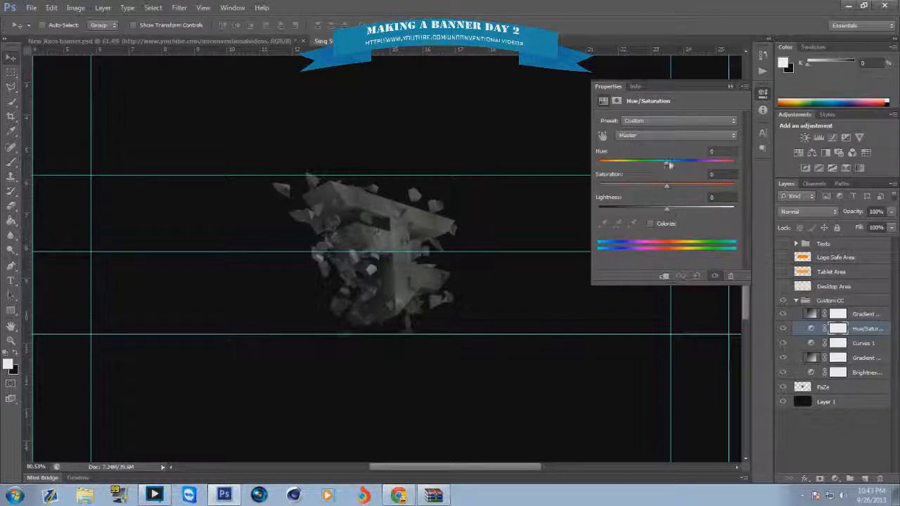
# Step: Try weaker and stronger saturation on the Hue/Saturation layer and reduce its lightness slightly
pyautogui.moveTo(652, 191); pyautogui.dragTo(619, 190)
pyautogui.moveTo(667, 209)
pyautogui.mouseDown()
pyautogui.moveTo(692, 211)
pyautogui.moveTo(650, 209)
pyautogui.mouseUp()
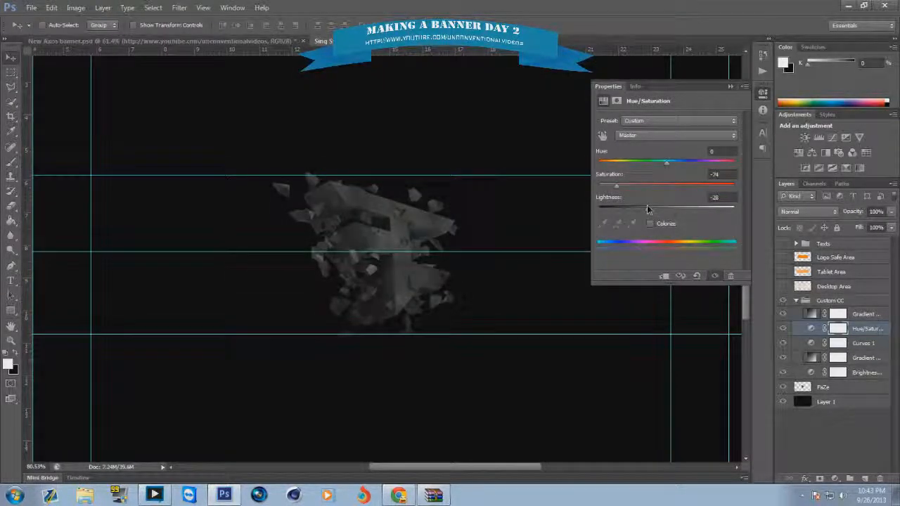
pyautogui.moveTo(625, 190); pyautogui.dragTo(736, 186)
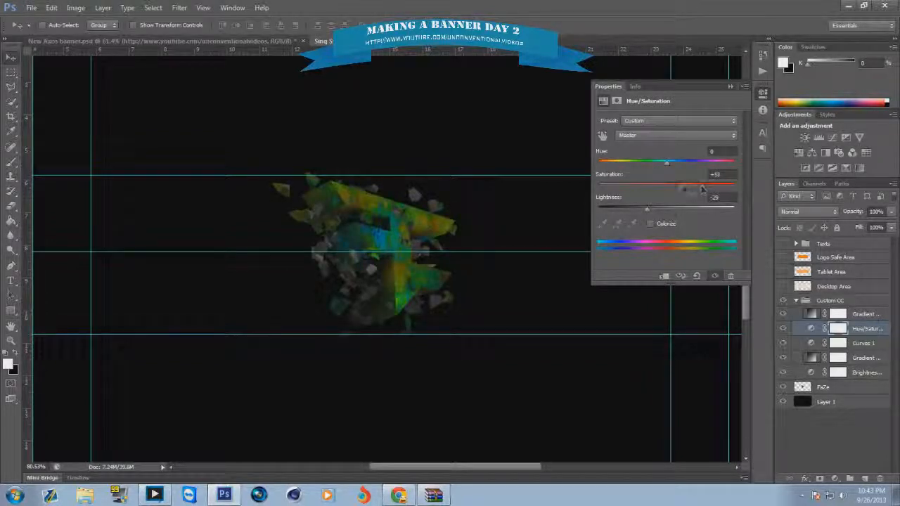
pyautogui.moveTo(662, 189); pyautogui.dragTo(654, 212)
pyautogui.click(731, 86)
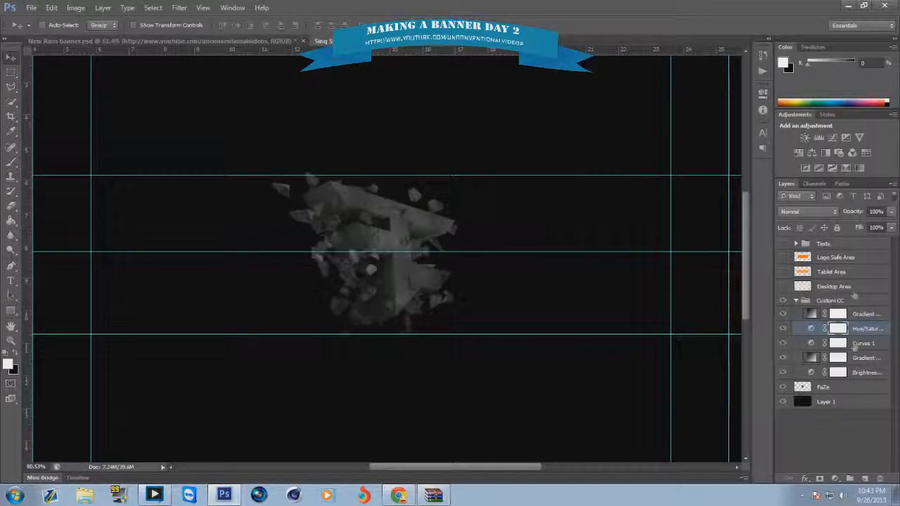
# Step: Add a Levels adjustment layer above Hue/Saturation with the black input at 13 and midtones at about 0.85
pyautogui.click(835, 479)
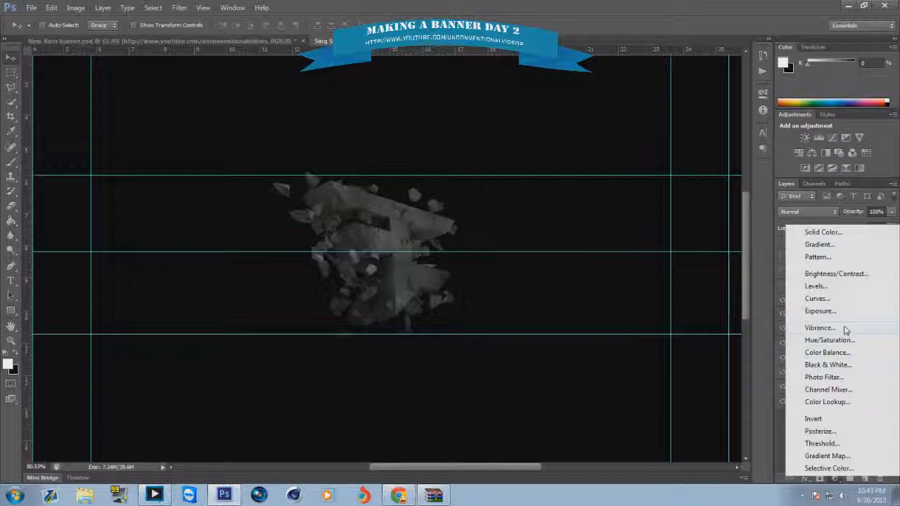
pyautogui.click(815, 286)
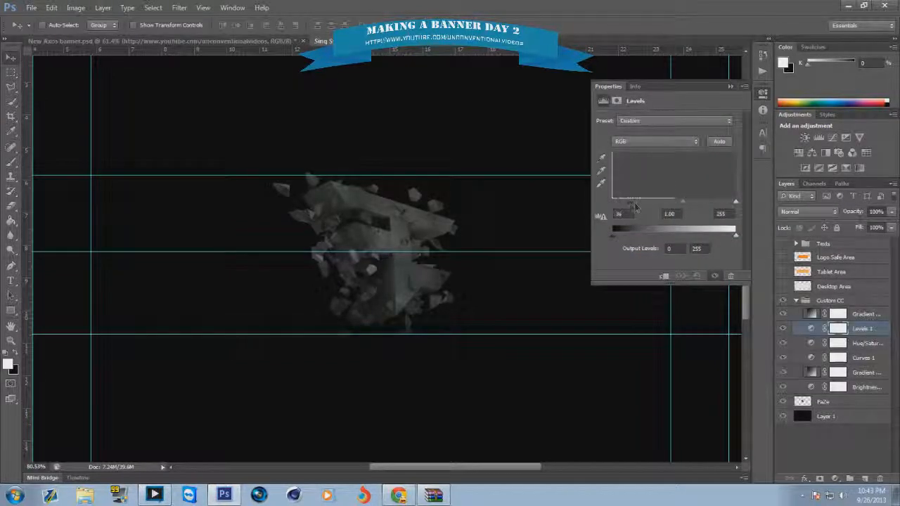
pyautogui.moveTo(689, 203); pyautogui.dragTo(624, 205)
pyautogui.moveTo(709, 204); pyautogui.dragTo(683, 204)
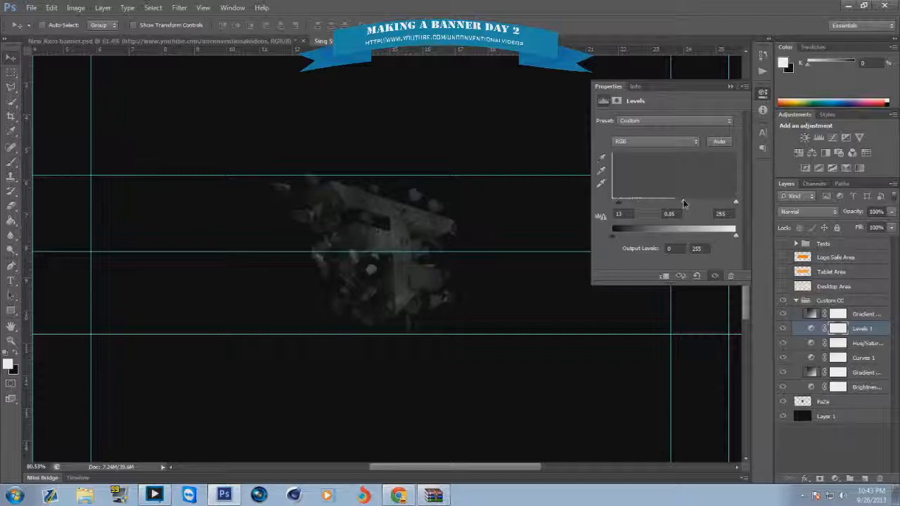
pyautogui.click(730, 86)
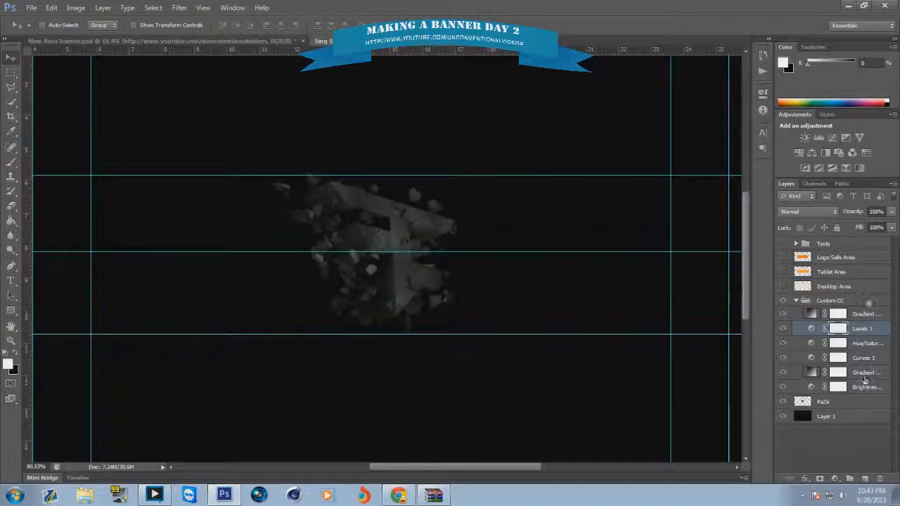
# Step: Collapse the Custom CC group and create a new empty layer directly above the FaZe layer
pyautogui.click(795, 301)
pyautogui.click(829, 314)
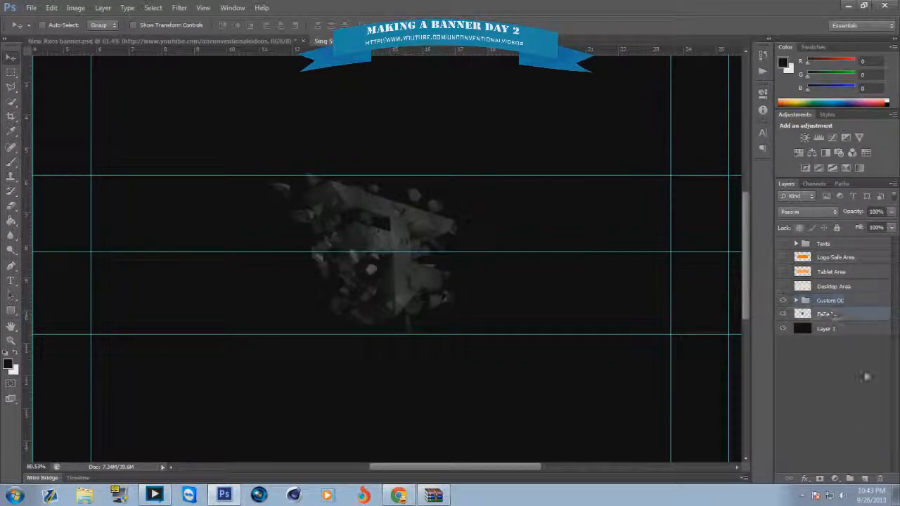
pyautogui.click(864, 479)
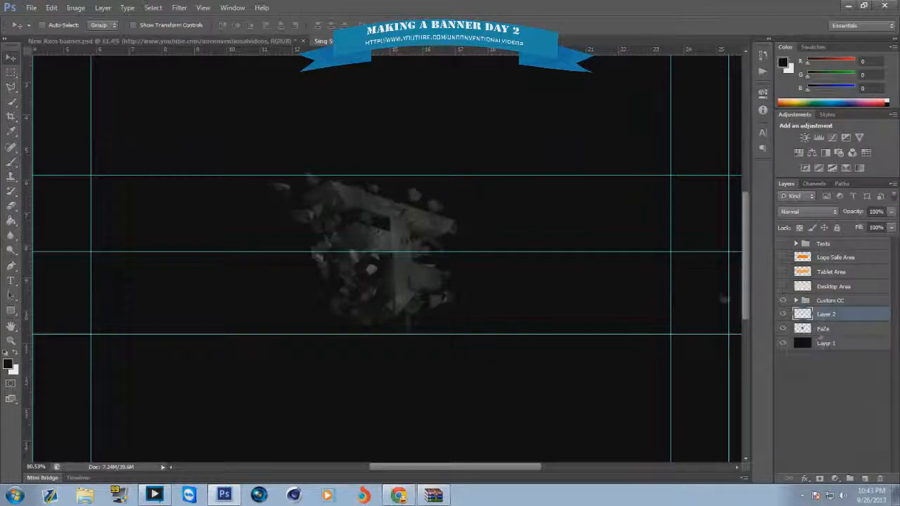
# Step: Set up the Brush tool with white as the foreground colour and a size of 30 px
pyautogui.click(12, 162)
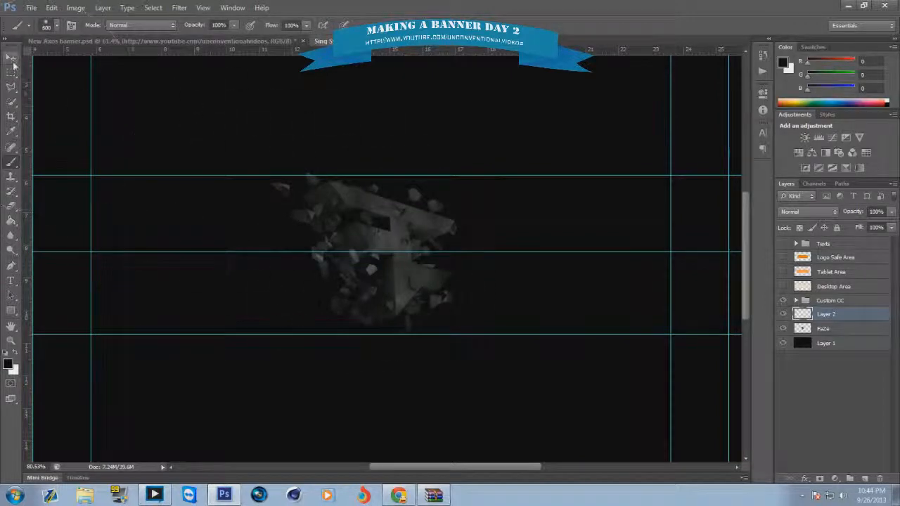
pyautogui.click(7, 363)
pyautogui.click(300, 126)
pyautogui.click(563, 121)
pyautogui.scroll(3, 376, 227)
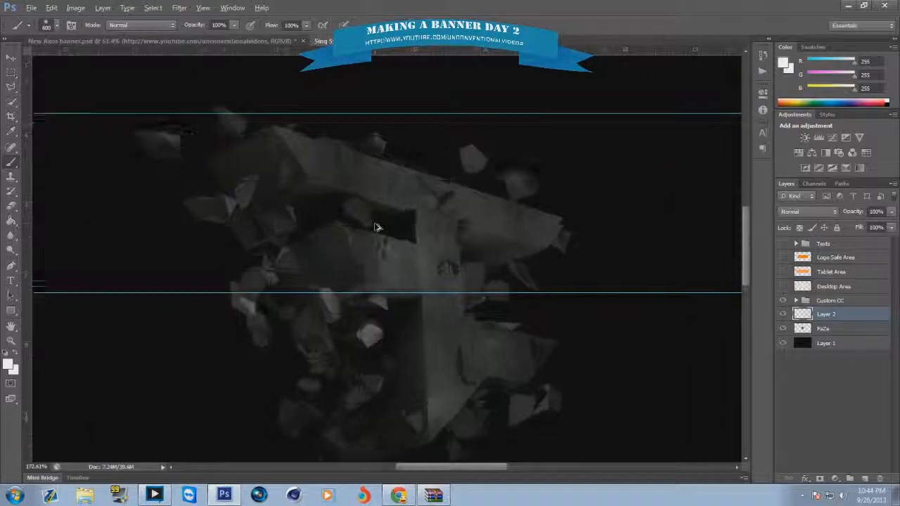
pyautogui.scroll(1, 382, 218)
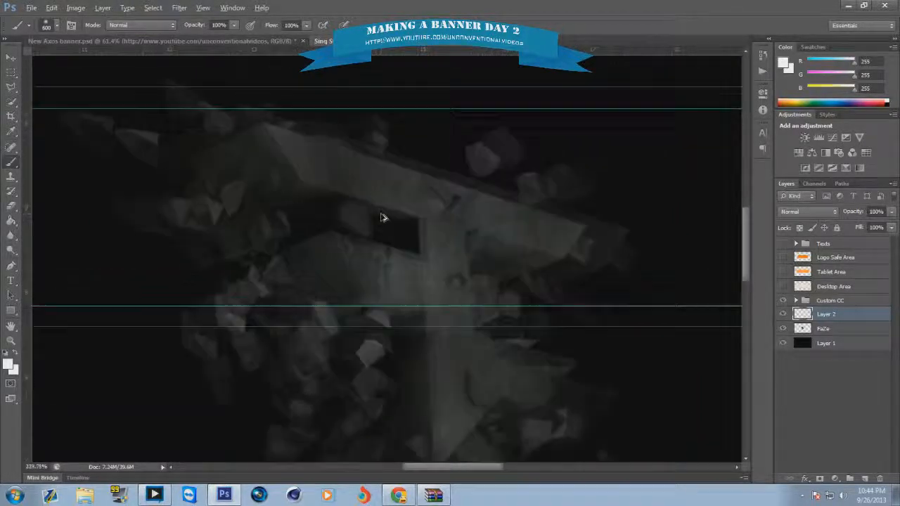
pyautogui.press('[')
pyautogui.press('[')
pyautogui.press('[')
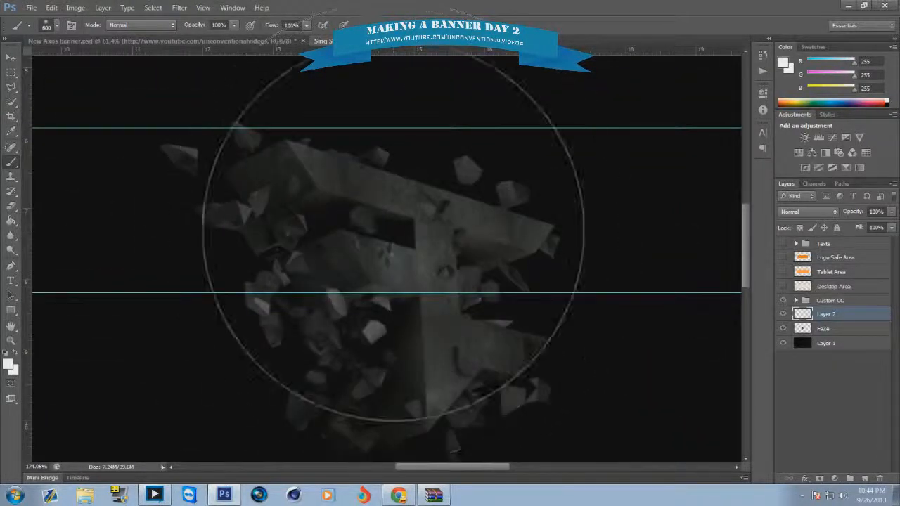
pyautogui.press('[')
pyautogui.press('[')
pyautogui.press('[')
pyautogui.press('[')
pyautogui.press('[')
pyautogui.press('[')
pyautogui.press('[')
pyautogui.press('[')
pyautogui.press('[')
pyautogui.press('[')
pyautogui.press('[')
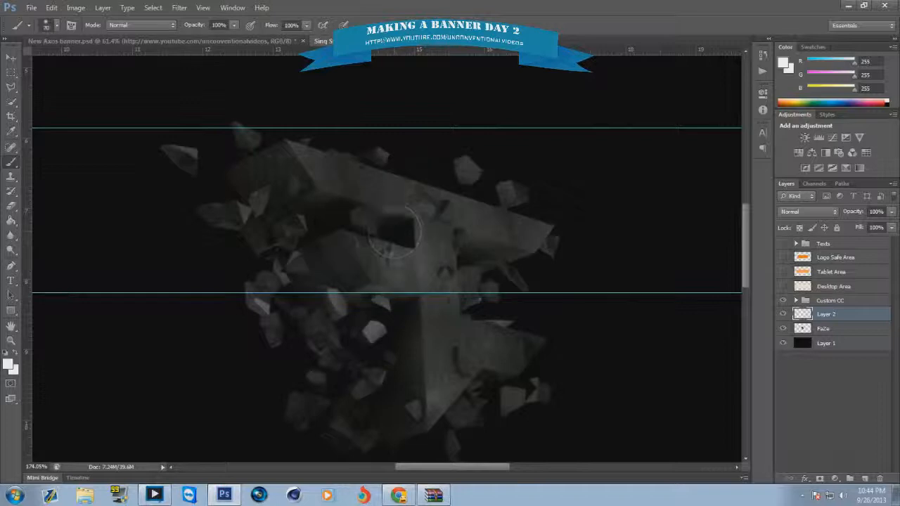
pyautogui.press('[')
pyautogui.press('[')
# Step: Paint loose white strokes over the shards and shaded side of the shattered letter on the new layer
pyautogui.moveTo(398, 229); pyautogui.dragTo(385, 228)
pyautogui.moveTo(328, 215)
pyautogui.mouseDown()
pyautogui.moveTo(321, 209)
pyautogui.moveTo(324, 217)
pyautogui.mouseUp()
pyautogui.moveTo(408, 309)
pyautogui.mouseDown()
pyautogui.moveTo(408, 383)
pyautogui.moveTo(377, 420)
pyautogui.moveTo(391, 419)
pyautogui.mouseUp()
pyautogui.moveTo(355, 309); pyautogui.dragTo(339, 382)
pyautogui.moveTo(390, 348)
pyautogui.mouseDown()
pyautogui.moveTo(334, 381)
pyautogui.moveTo(319, 430)
pyautogui.moveTo(341, 408)
pyautogui.moveTo(380, 417)
pyautogui.moveTo(391, 355)
pyautogui.mouseUp()
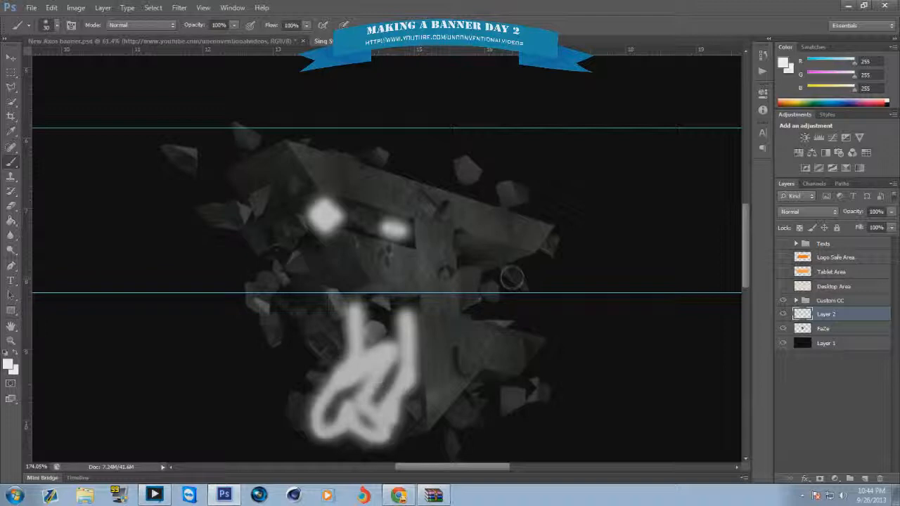
pyautogui.moveTo(349, 219)
pyautogui.mouseDown()
pyautogui.moveTo(278, 210)
pyautogui.moveTo(246, 172)
pyautogui.moveTo(281, 165)
pyautogui.moveTo(275, 211)
pyautogui.mouseUp()
pyautogui.moveTo(273, 276)
pyautogui.mouseDown()
pyautogui.moveTo(343, 264)
pyautogui.moveTo(359, 286)
pyautogui.moveTo(308, 304)
pyautogui.mouseUp()
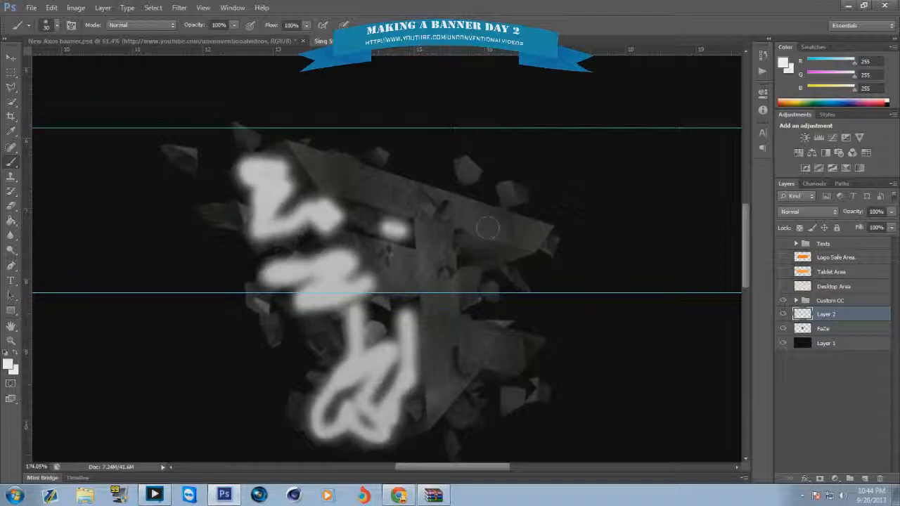
# Step: Blend the painted layer as Overlay and brush an extra highlight around the letter's upper gap
pyautogui.click(808, 211)
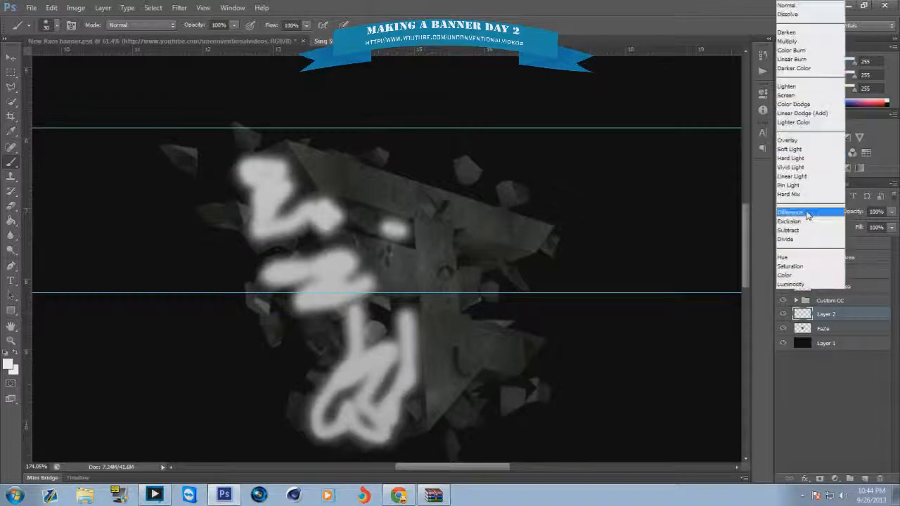
pyautogui.click(796, 145)
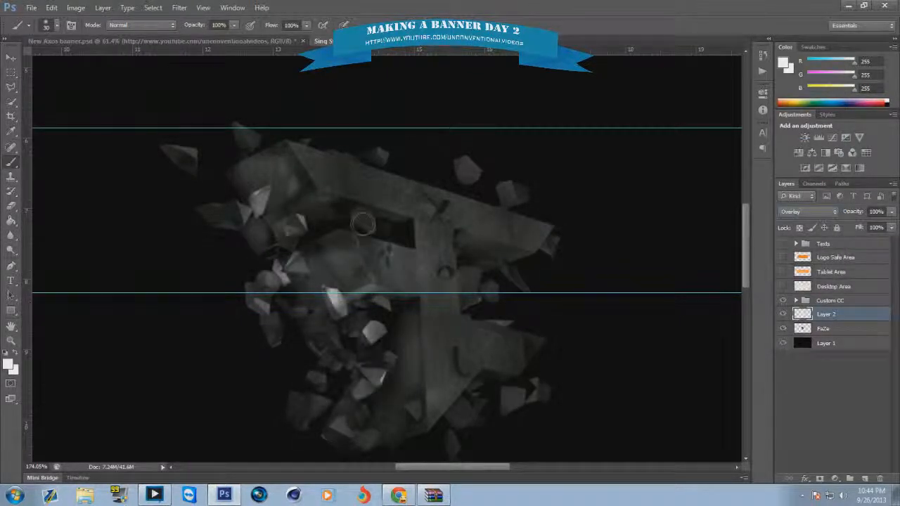
pyautogui.moveTo(397, 229)
pyautogui.mouseDown()
pyautogui.moveTo(362, 219)
pyautogui.moveTo(327, 227)
pyautogui.mouseUp()
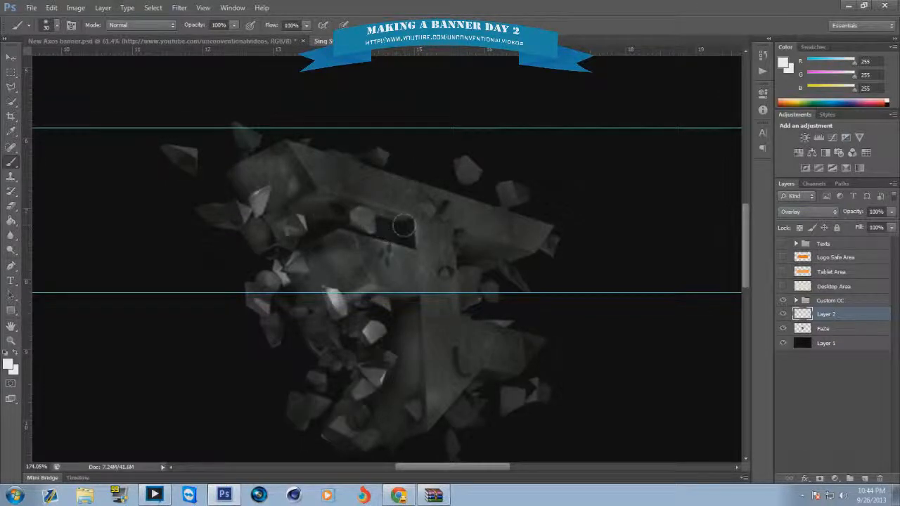
# Step: Try brushing white highlights across the whole letter, then undo the stroke
pyautogui.scroll(-3, 527, 306)
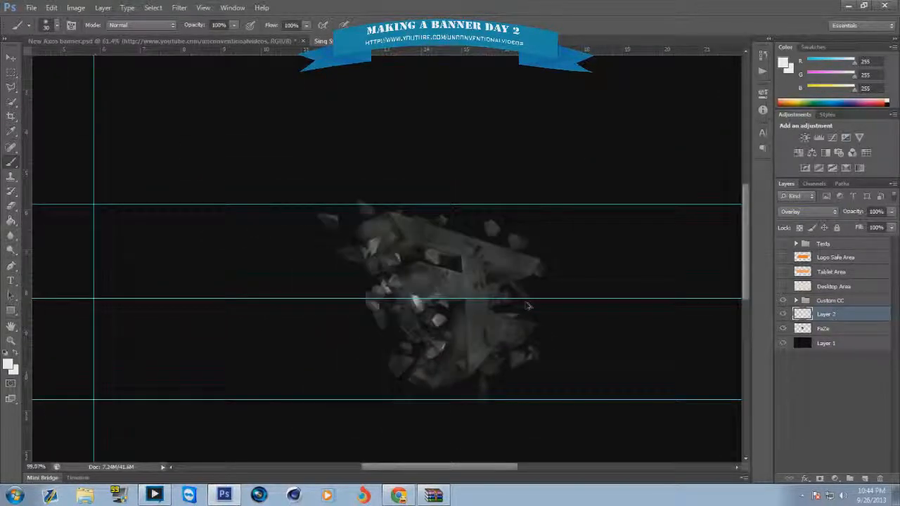
pyautogui.moveTo(439, 321)
pyautogui.mouseDown()
pyautogui.moveTo(418, 325)
pyautogui.moveTo(399, 352)
pyautogui.moveTo(408, 386)
pyautogui.moveTo(463, 362)
pyautogui.moveTo(468, 380)
pyautogui.moveTo(485, 330)
pyautogui.moveTo(488, 355)
pyautogui.moveTo(510, 331)
pyautogui.moveTo(513, 320)
pyautogui.moveTo(457, 299)
pyautogui.moveTo(523, 291)
pyautogui.moveTo(478, 253)
pyautogui.moveTo(421, 228)
pyautogui.moveTo(453, 318)
pyautogui.mouseUp()
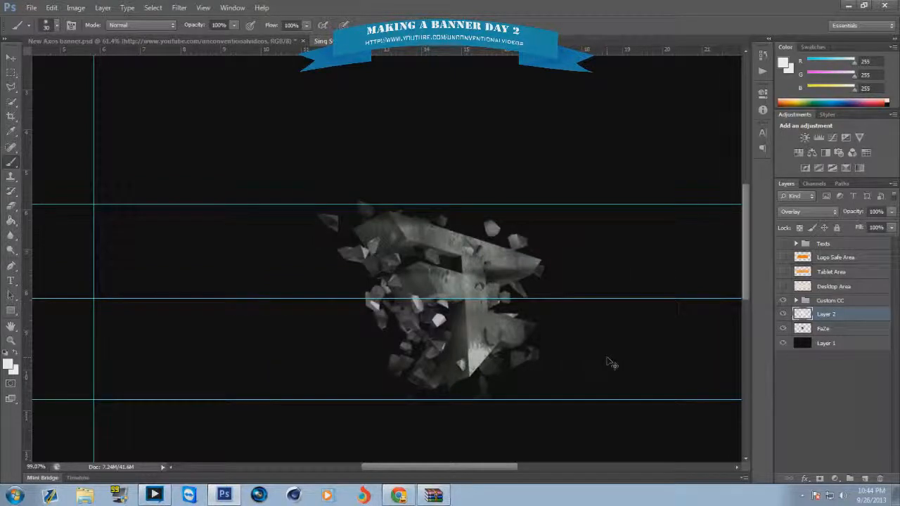
pyautogui.hotkey('ctrl', 'z')
# Step: Lower the opacity of the painted Overlay highlight layer to 50%
pyautogui.scroll(3, 453, 286)
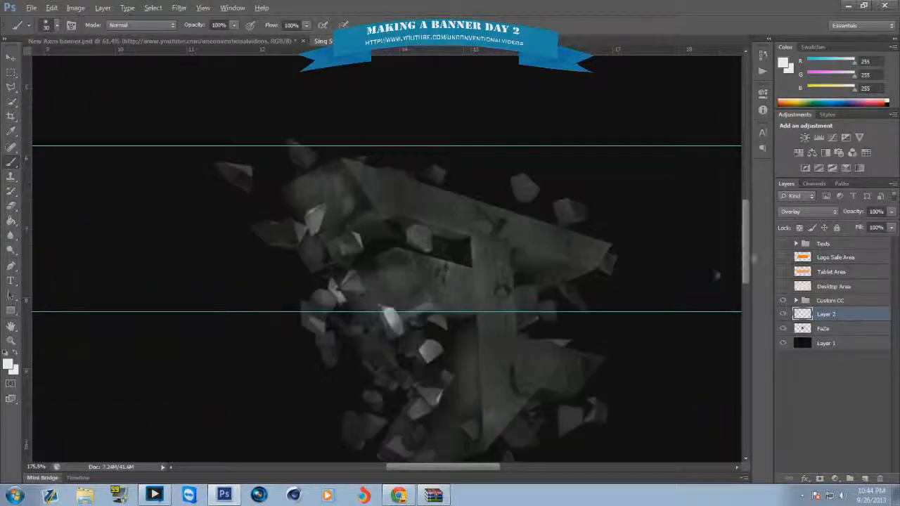
pyautogui.click(856, 214)
pyautogui.moveTo(839, 213); pyautogui.dragTo(884, 215)
pyautogui.write('50')
pyautogui.press('Return')
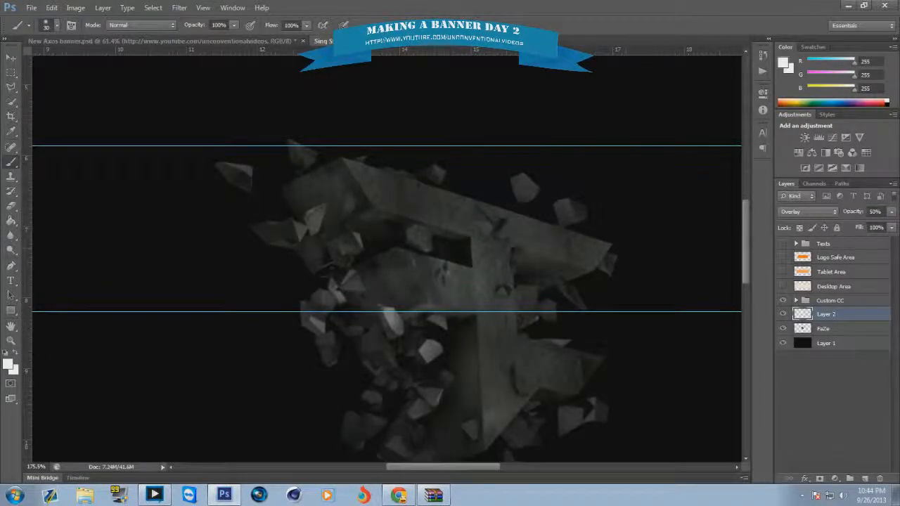
pyautogui.scroll(-5, 315, 240)
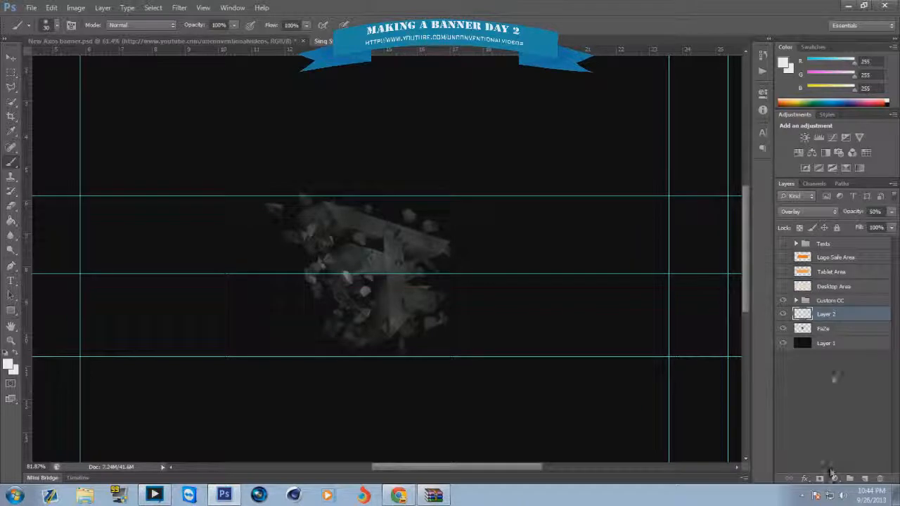
# Step: Expand the Custom CC group and add an unreversed Black, White gradient fill layer at its top
pyautogui.click(808, 300)
pyautogui.click(796, 301)
pyautogui.click(864, 478)
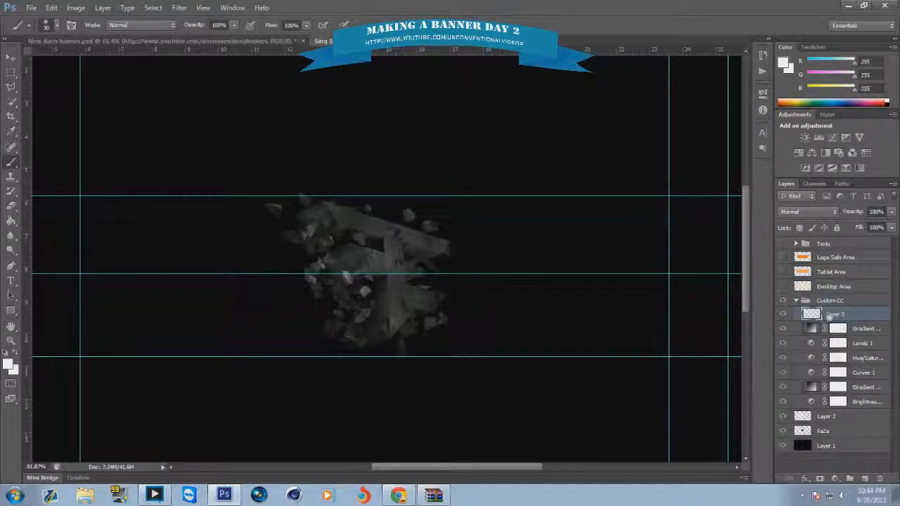
pyautogui.press('Delete')
pyautogui.click(835, 479)
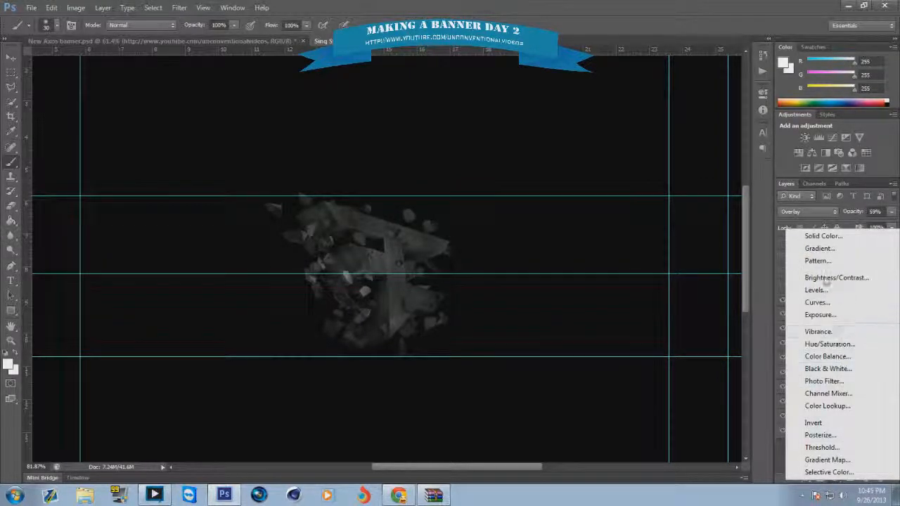
pyautogui.click(818, 249)
pyautogui.click(555, 155)
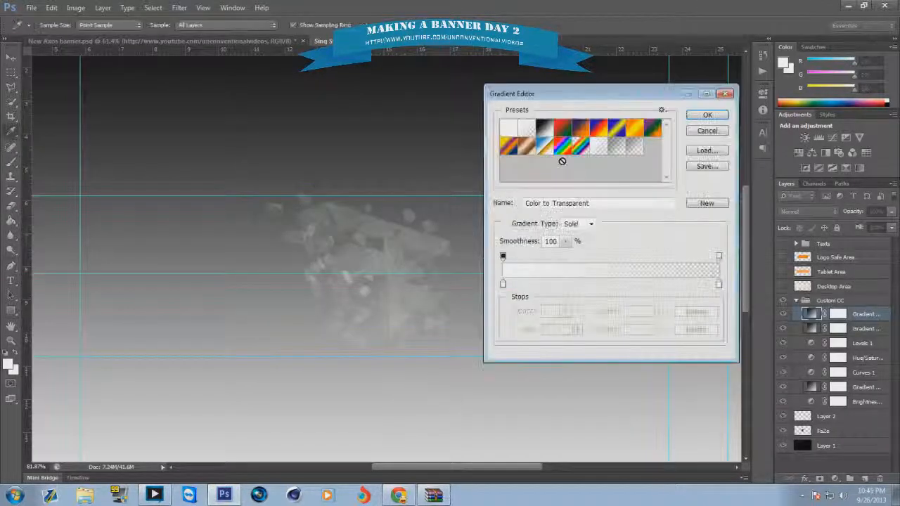
pyautogui.click(545, 129)
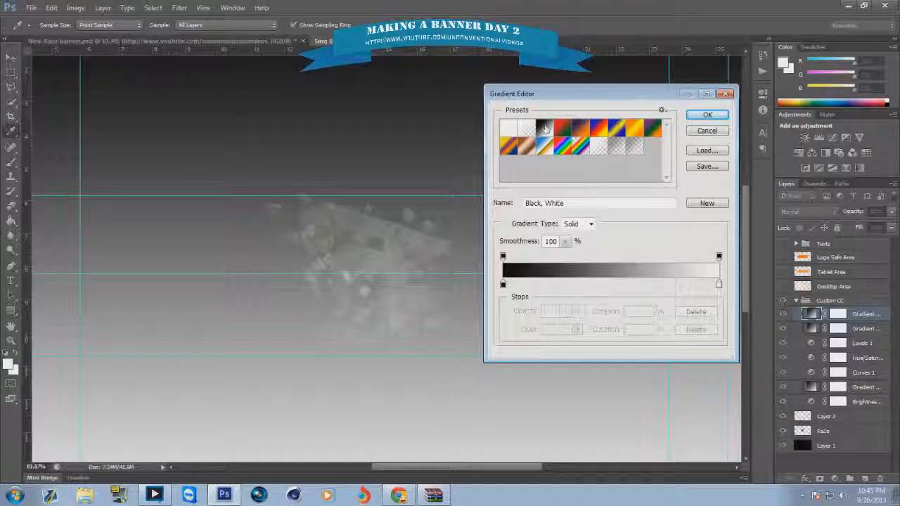
pyautogui.click(708, 115)
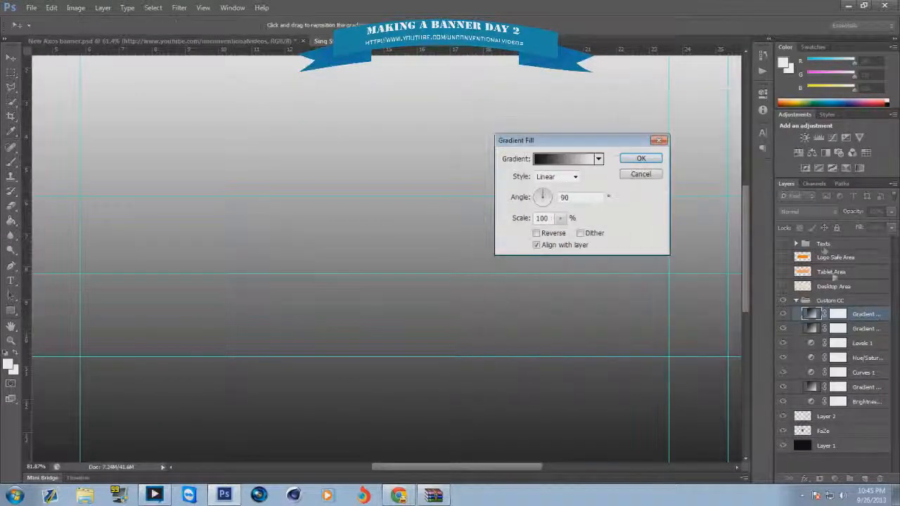
pyautogui.click(646, 157)
# Step: Set the new gradient fill layer's blend mode to Overlay
pyautogui.press('b')
pyautogui.click(809, 211)
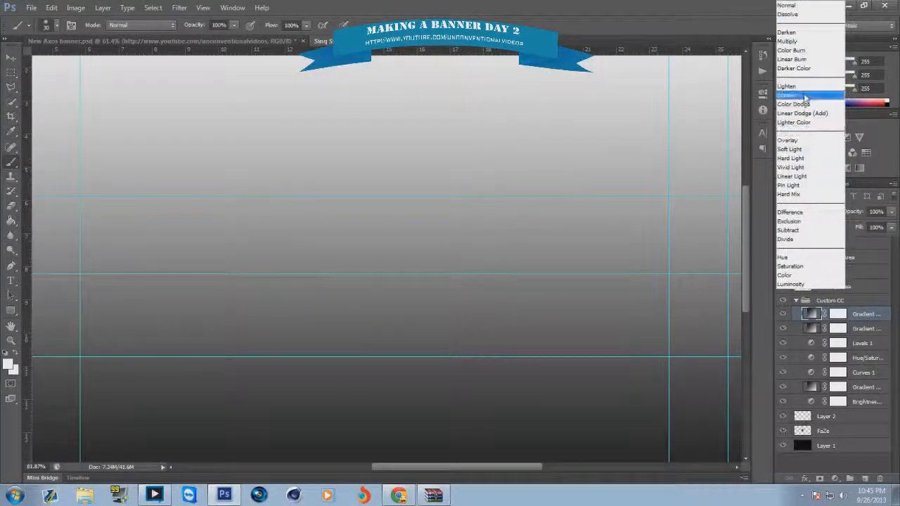
pyautogui.click(788, 141)
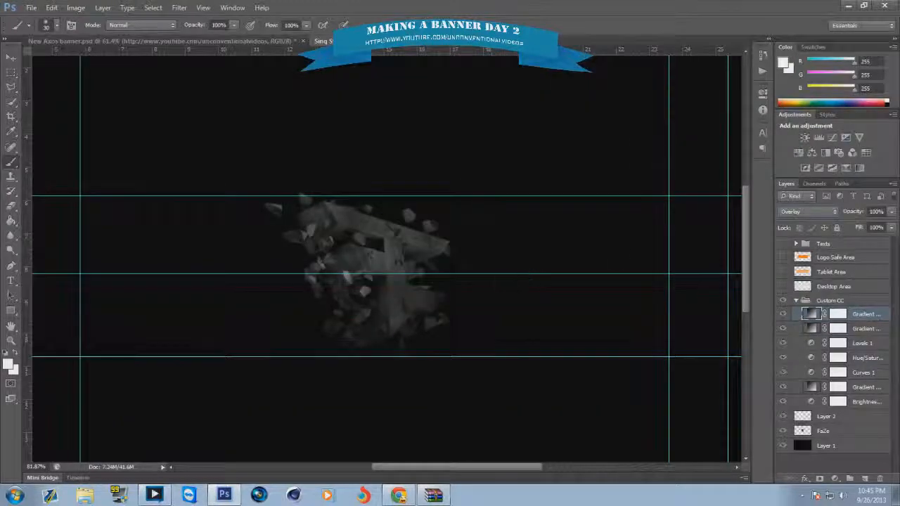
# Step: Lower the opacity of the new Overlay gradient fill layer to 22%
pyautogui.moveTo(852, 211); pyautogui.dragTo(814, 210)
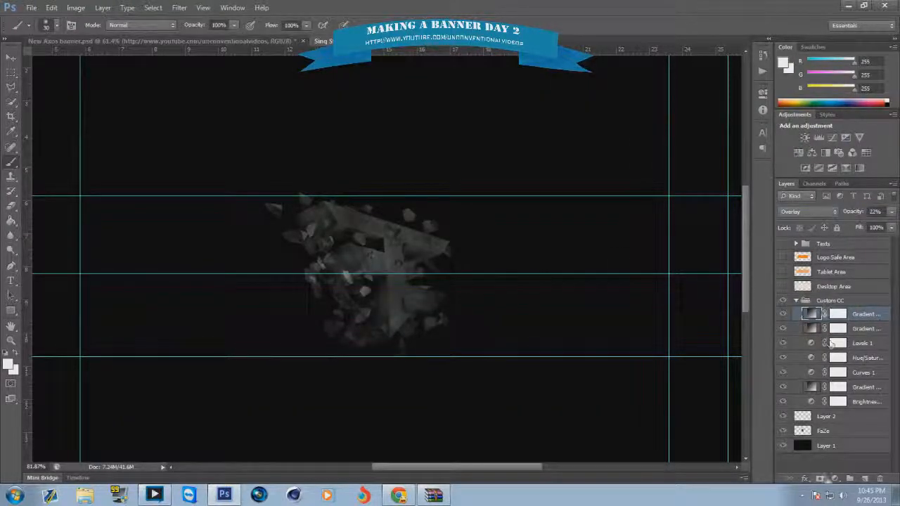
# Step: Add an Exposure adjustment layer at the top of Custom CC with Exposure -1.10 and Offset 0.0040
pyautogui.click(834, 478)
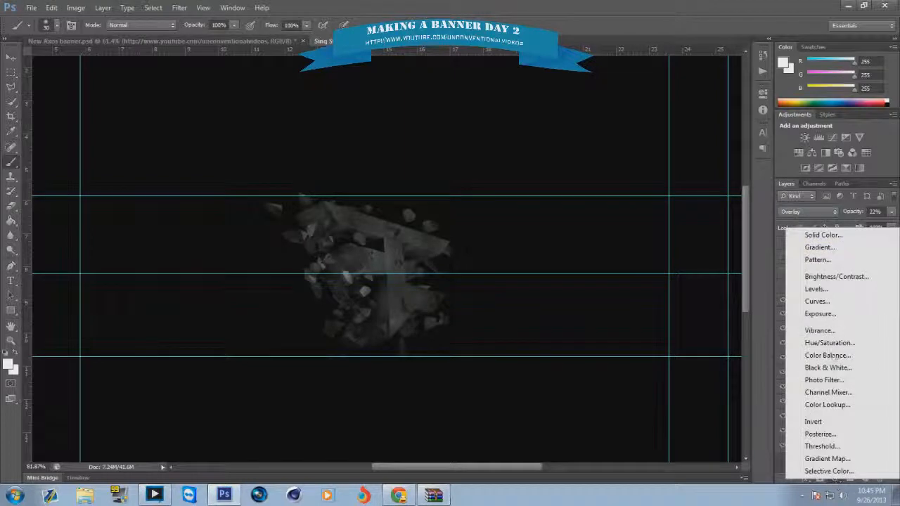
pyautogui.click(830, 317)
pyautogui.moveTo(666, 150)
pyautogui.mouseDown()
pyautogui.moveTo(698, 154)
pyautogui.moveTo(661, 153)
pyautogui.mouseUp()
pyautogui.moveTo(657, 154); pyautogui.dragTo(669, 177)
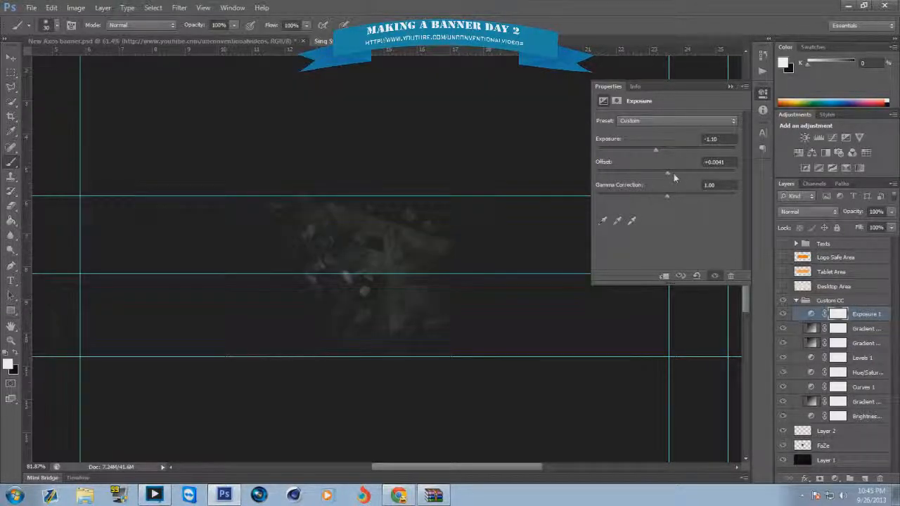
pyautogui.click(713, 162)
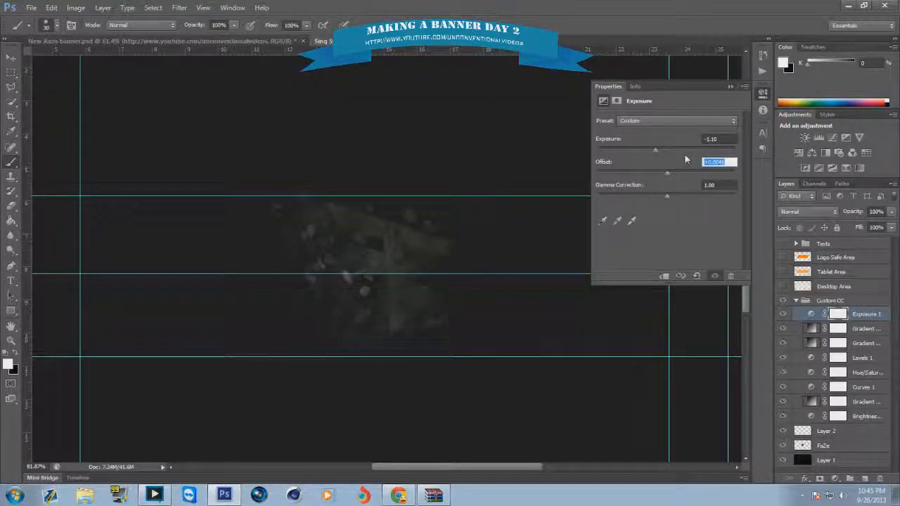
pyautogui.write('0.00')
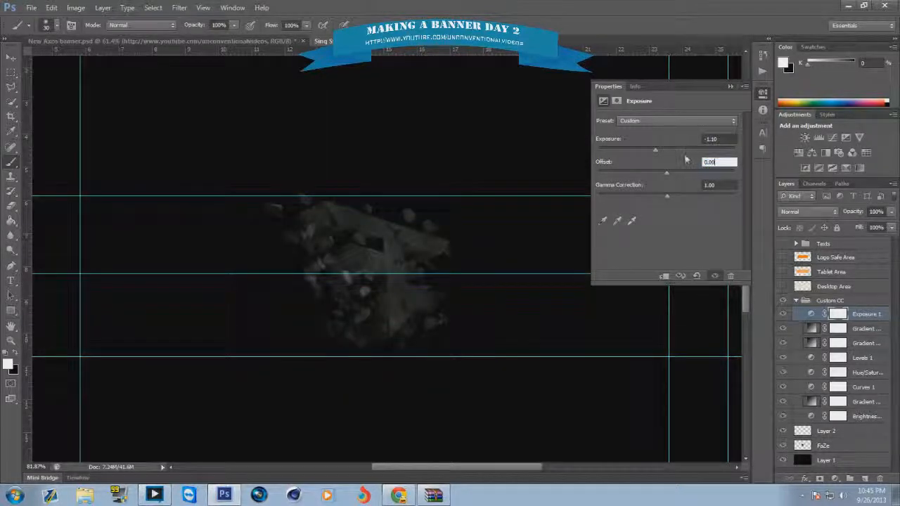
pyautogui.press('Return')
pyautogui.write('0.0040')
pyautogui.press('Return')
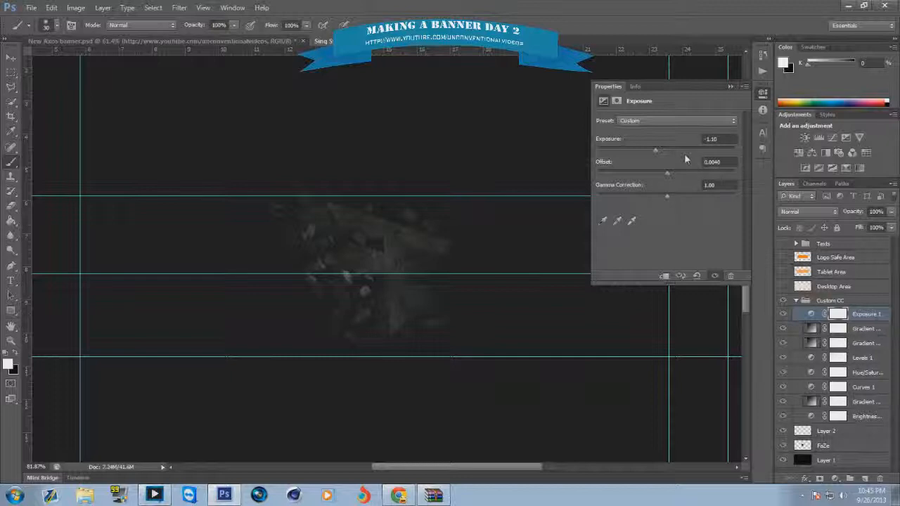
# Step: Try different Gamma Correction values on the Exposure adjustment, then move it back to the middle setting
pyautogui.moveTo(666, 197)
pyautogui.mouseDown()
pyautogui.moveTo(657, 199)
pyautogui.moveTo(671, 200)
pyautogui.mouseUp()
pyautogui.moveTo(726, 185); pyautogui.dragTo(700, 184)
pyautogui.write('0')
pyautogui.click(427, 190)
pyautogui.moveTo(720, 198); pyautogui.dragTo(667, 201)
pyautogui.click(730, 87)
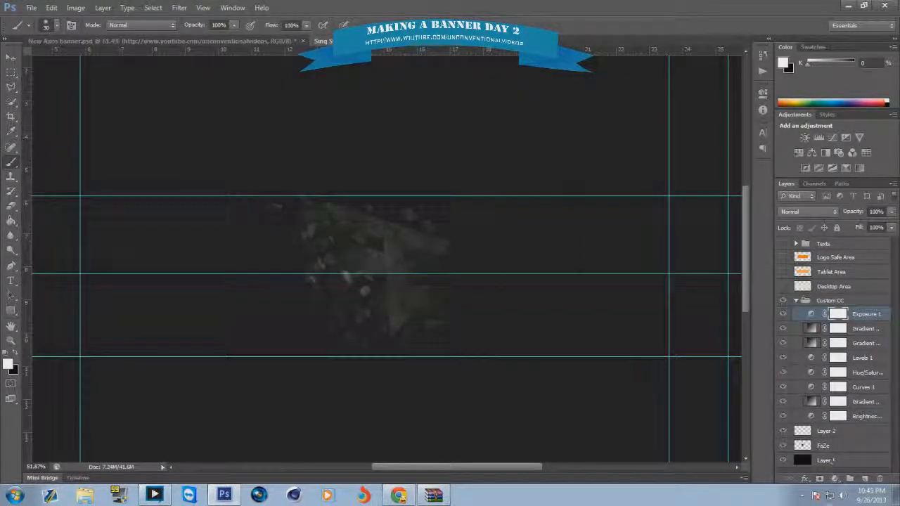
# Step: Add a Photo Filter adjustment layer with the orange colour ec8a00 and a density of 43%
pyautogui.click(834, 477)
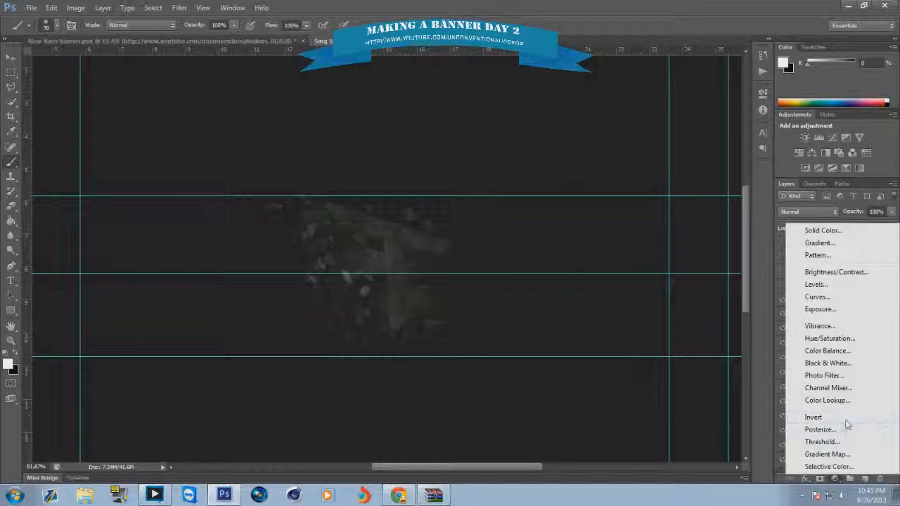
pyautogui.click(840, 378)
pyautogui.moveTo(630, 172); pyautogui.dragTo(637, 172)
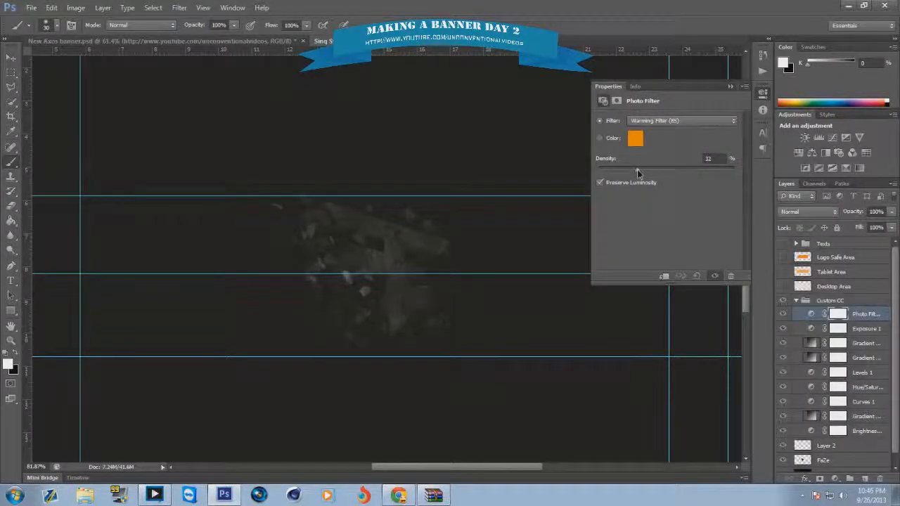
pyautogui.click(635, 141)
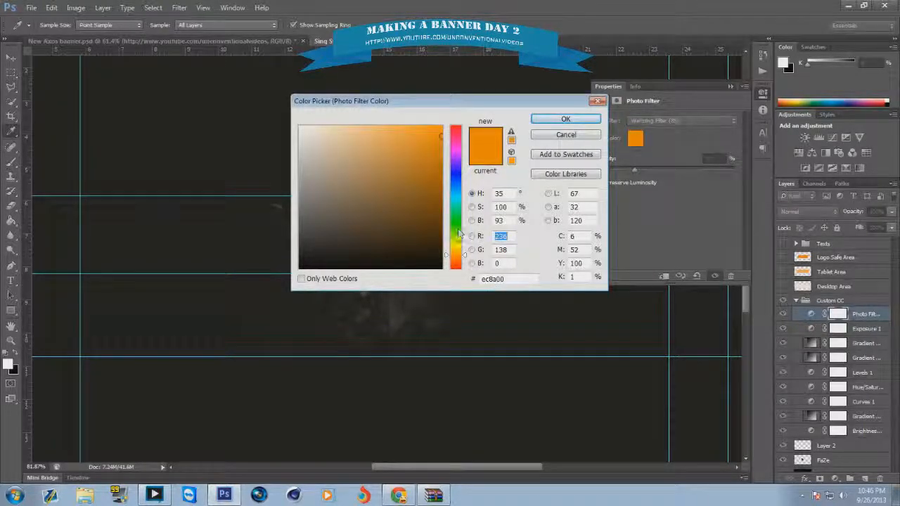
pyautogui.moveTo(426, 152)
pyautogui.mouseDown()
pyautogui.moveTo(444, 160)
pyautogui.moveTo(444, 143)
pyautogui.mouseUp()
pyautogui.click(483, 158)
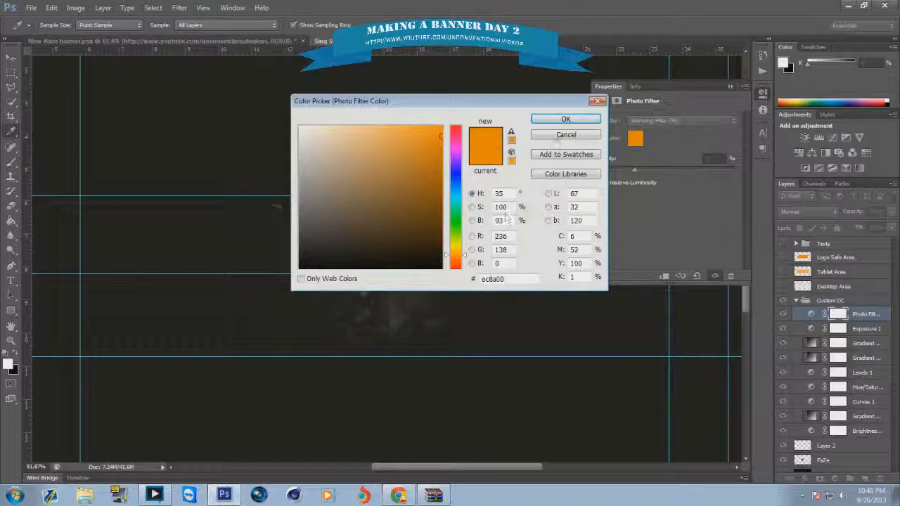
pyautogui.click(562, 118)
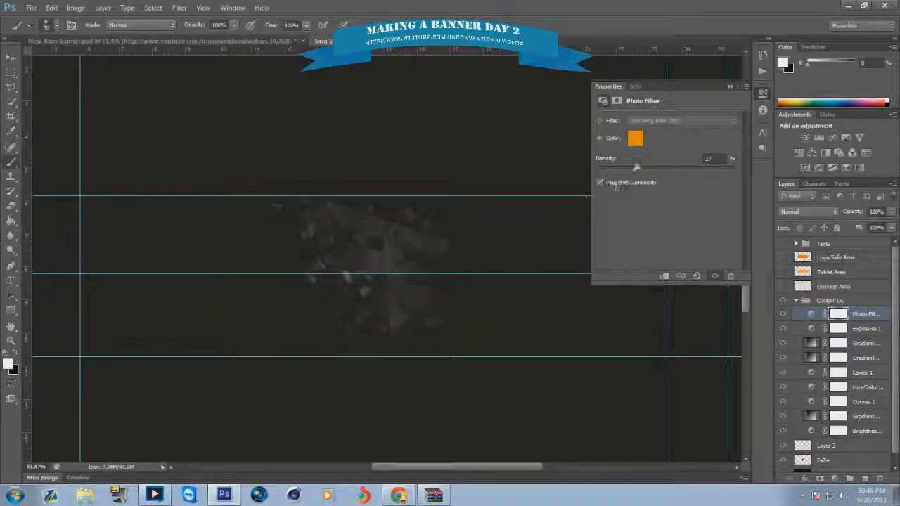
pyautogui.moveTo(670, 175); pyautogui.dragTo(657, 174)
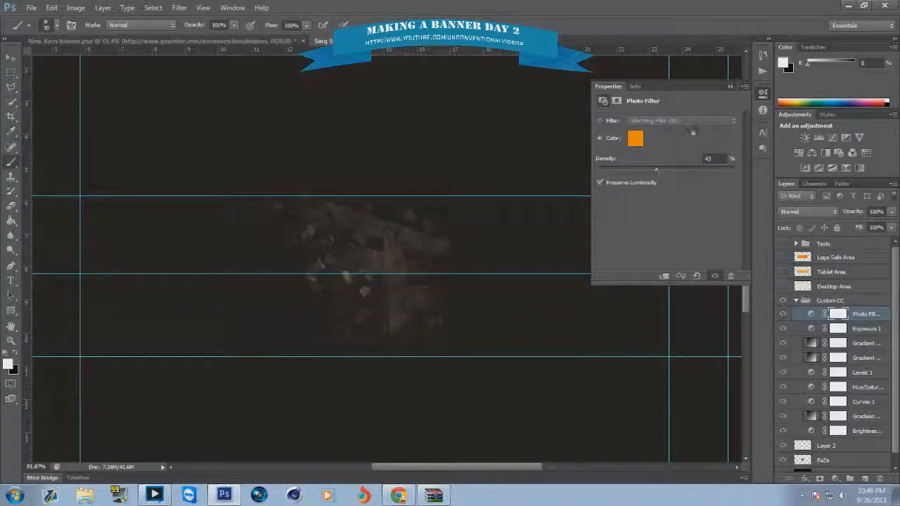
pyautogui.click(730, 87)
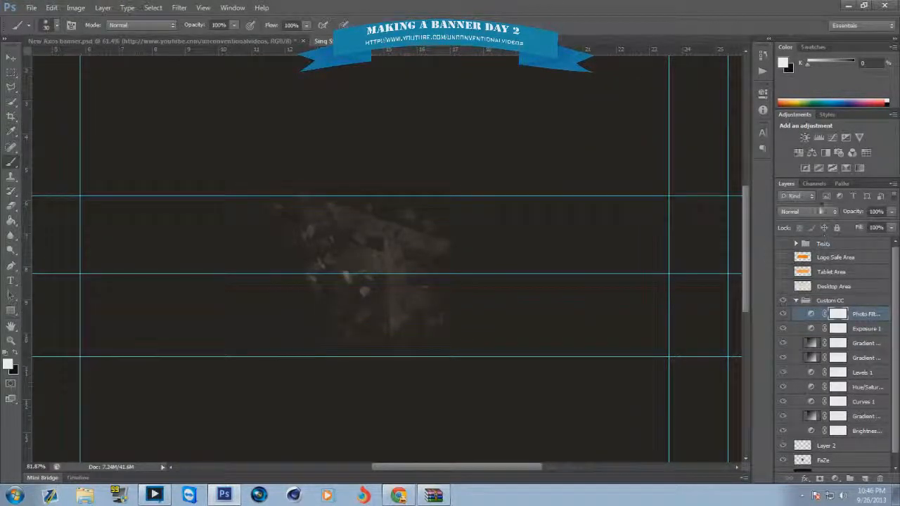
# Step: Add a Brightness/Contrast adjustment layer with Brightness -17 and Contrast 9
pyautogui.click(834, 478)
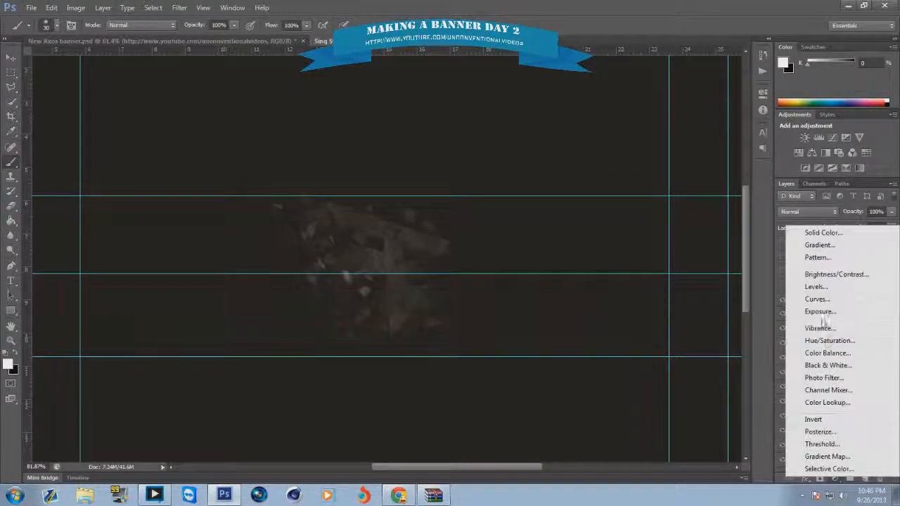
pyautogui.click(835, 274)
pyautogui.moveTo(666, 147); pyautogui.dragTo(674, 177)
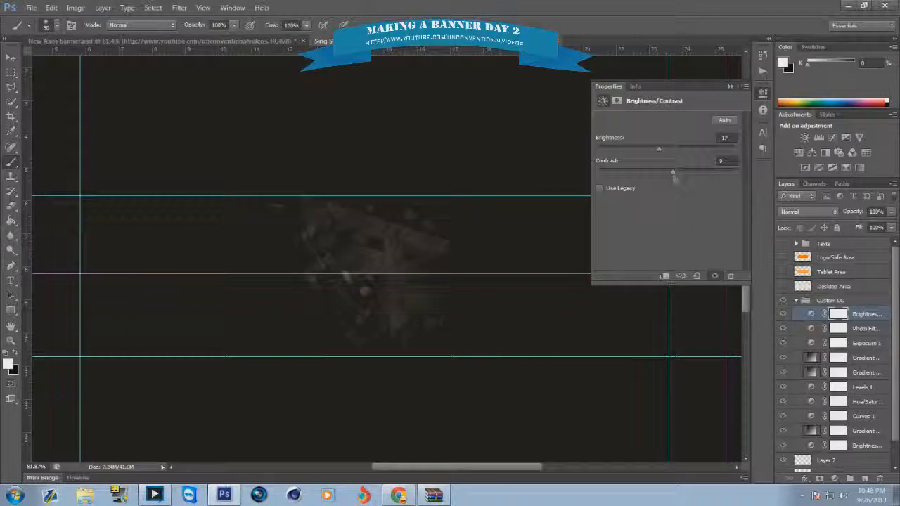
pyautogui.click(729, 86)
# Step: Add a second Curves adjustment layer and shape its RGB curve with slightly raised shadows and strongly lowered highlights
pyautogui.click(835, 479)
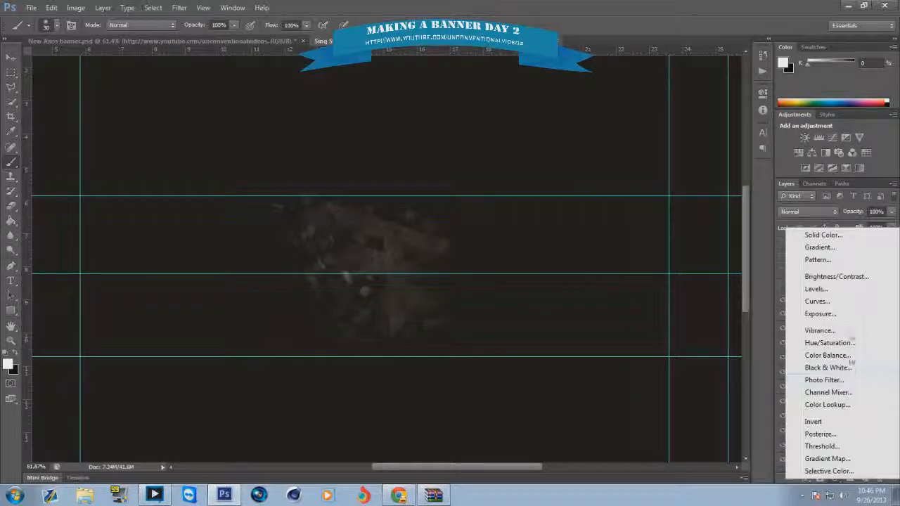
pyautogui.click(850, 302)
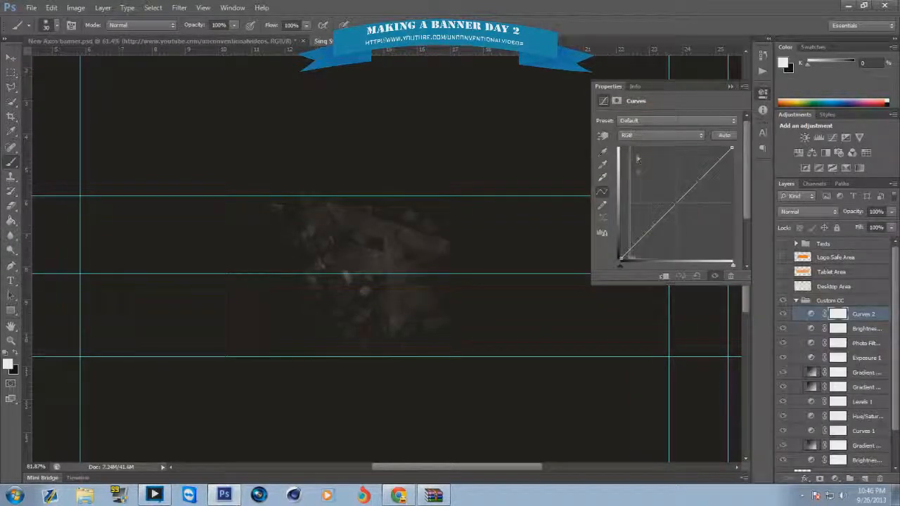
pyautogui.moveTo(645, 224)
pyautogui.mouseDown()
pyautogui.moveTo(652, 244)
pyautogui.moveTo(651, 236)
pyautogui.mouseUp()
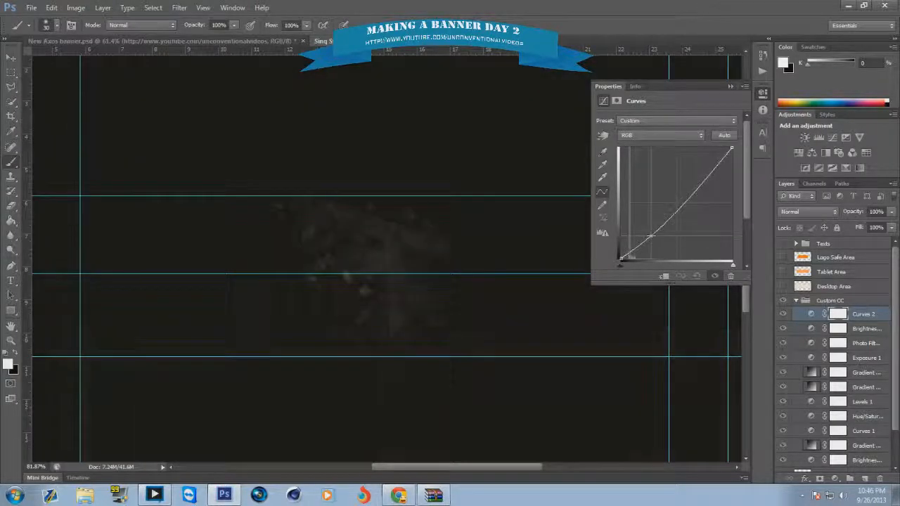
pyautogui.moveTo(687, 197); pyautogui.dragTo(685, 171)
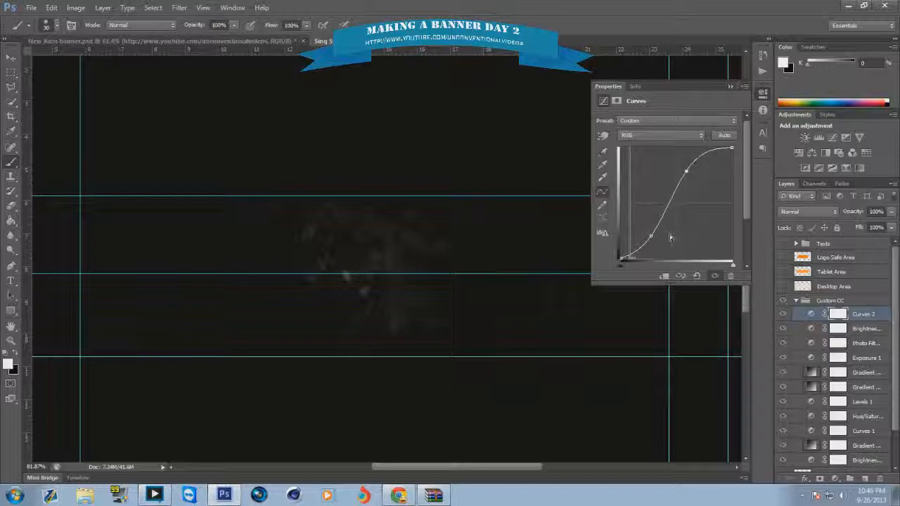
pyautogui.moveTo(651, 241)
pyautogui.mouseDown()
pyautogui.moveTo(635, 217)
pyautogui.moveTo(648, 232)
pyautogui.mouseUp()
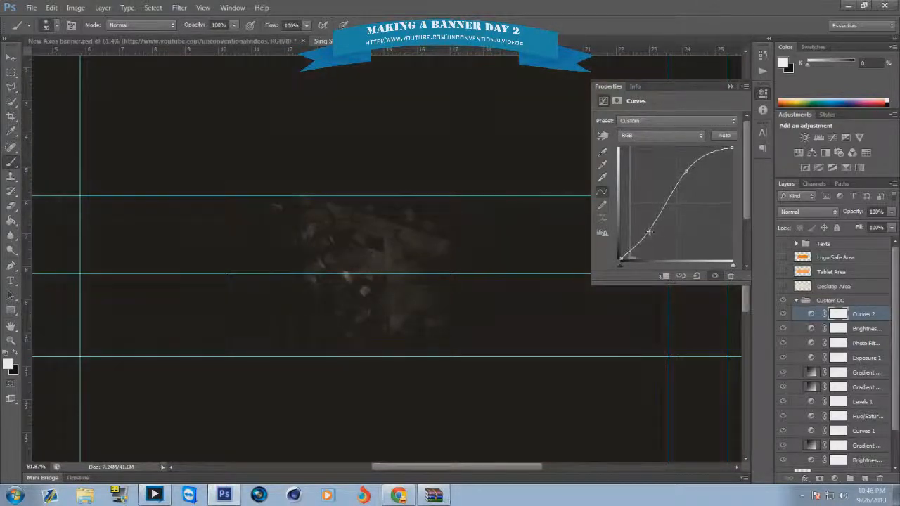
pyautogui.moveTo(686, 171); pyautogui.dragTo(700, 209)
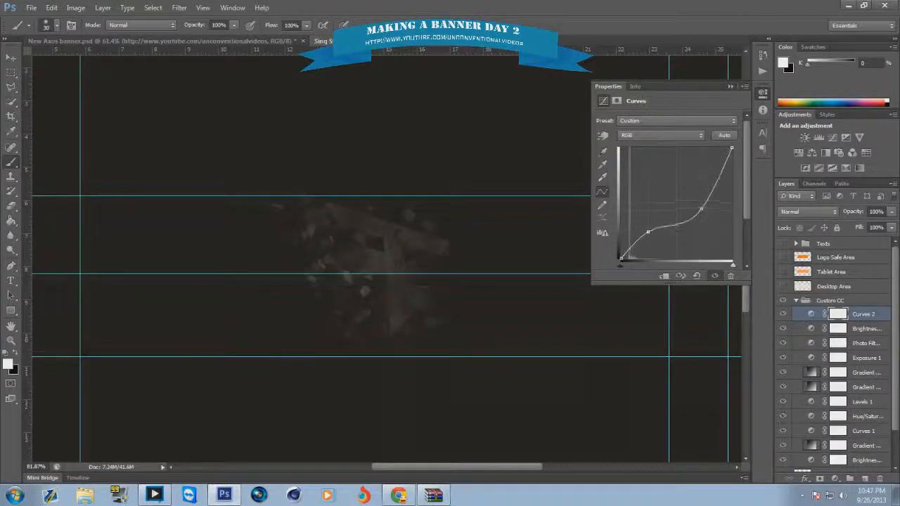
pyautogui.click(730, 86)
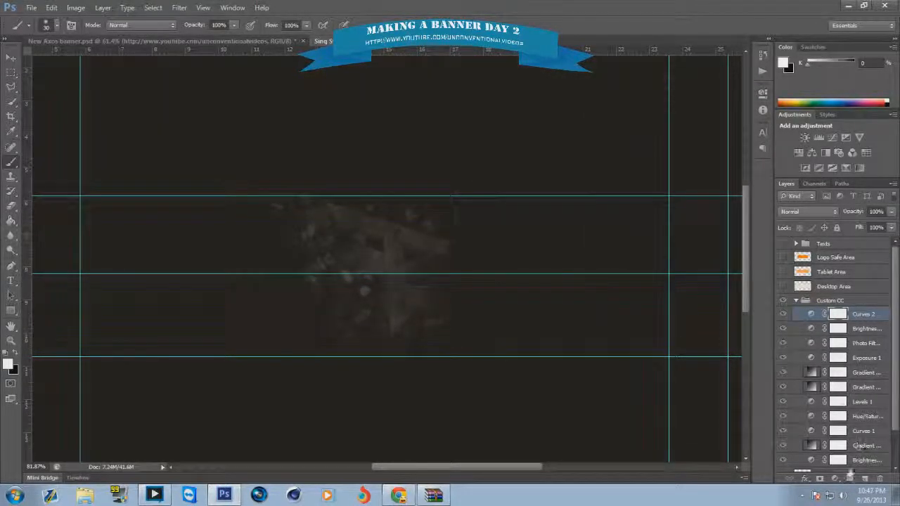
# Step: Add a Gradient Map adjustment layer at the top of Custom CC using the black-to-white preset
pyautogui.click(834, 478)
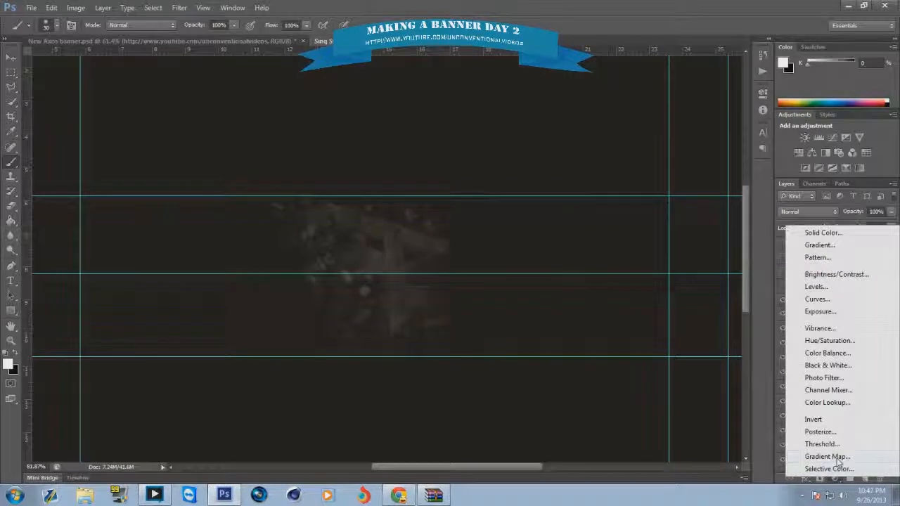
pyautogui.click(827, 456)
pyautogui.click(640, 127)
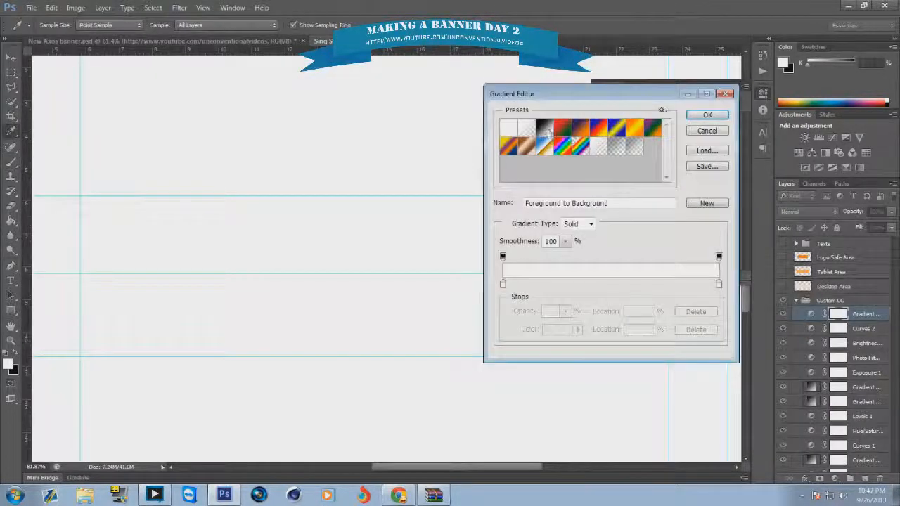
pyautogui.click(546, 127)
pyautogui.click(707, 114)
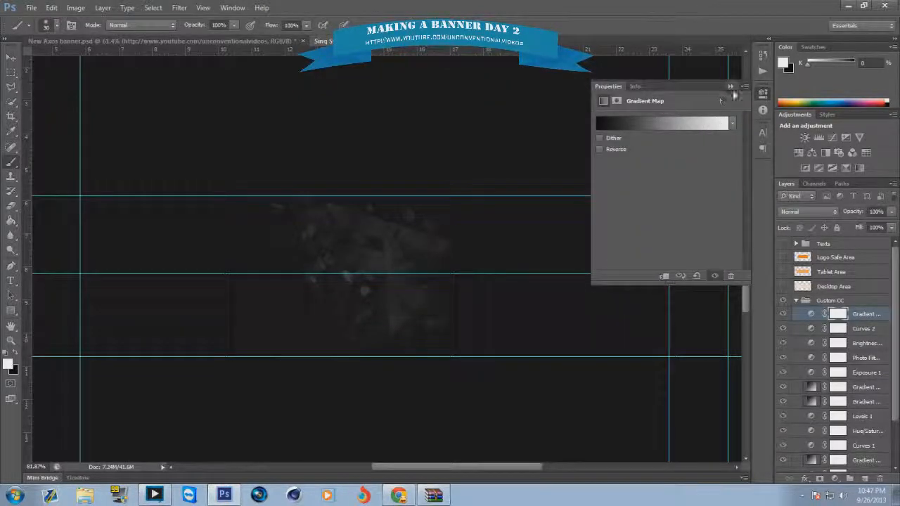
pyautogui.click(731, 86)
# Step: Try Overlay and other blend modes on the Gradient Map layer, then undo the change
pyautogui.click(808, 211)
pyautogui.click(795, 144)
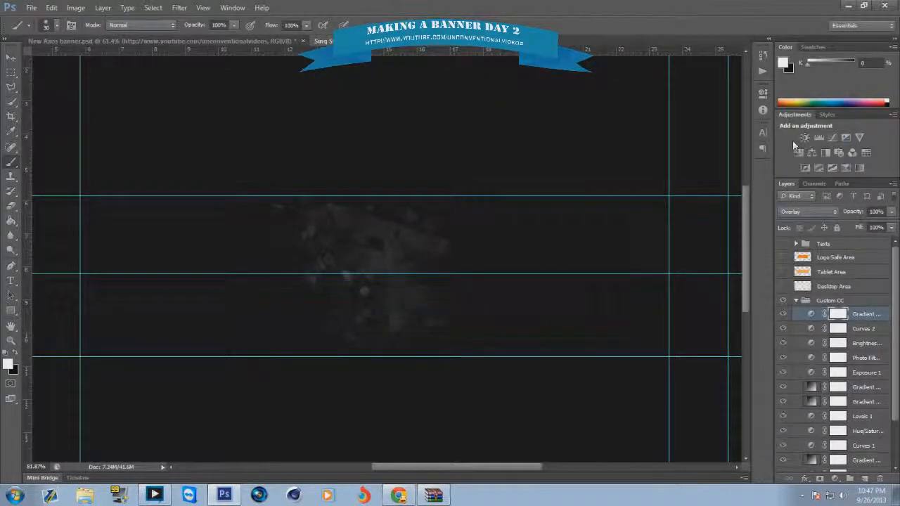
pyautogui.click(808, 211)
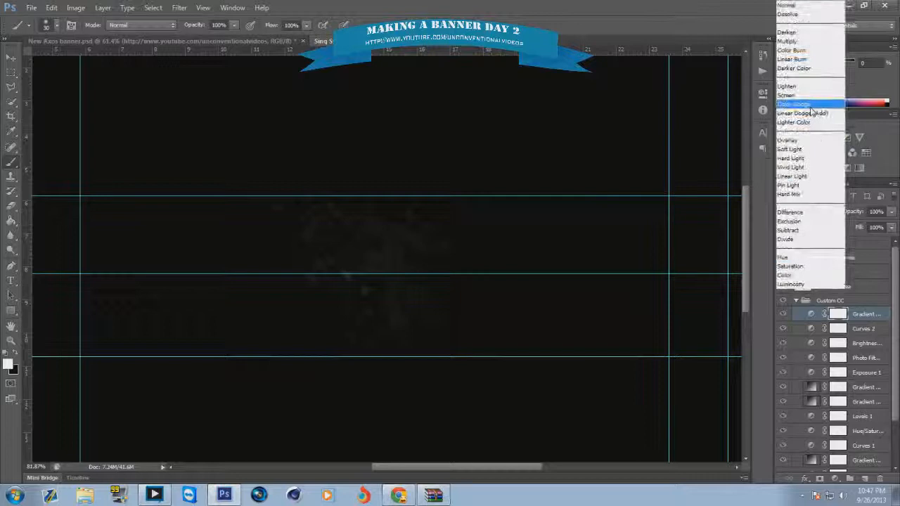
pyautogui.click(857, 314)
pyautogui.hotkey('ctrl', 'z')
# Step: Delete the black-to-white Gradient Map layer
pyautogui.doubleClick(865, 314)
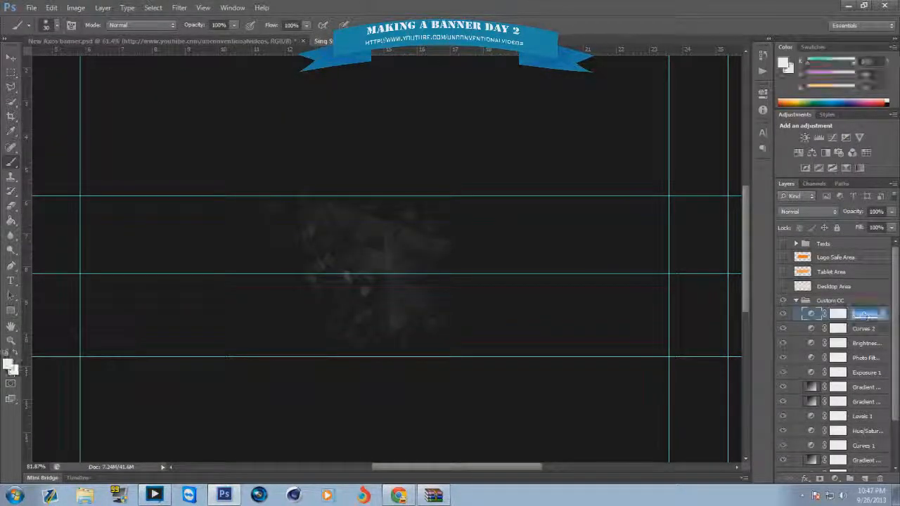
pyautogui.doubleClick(887, 320)
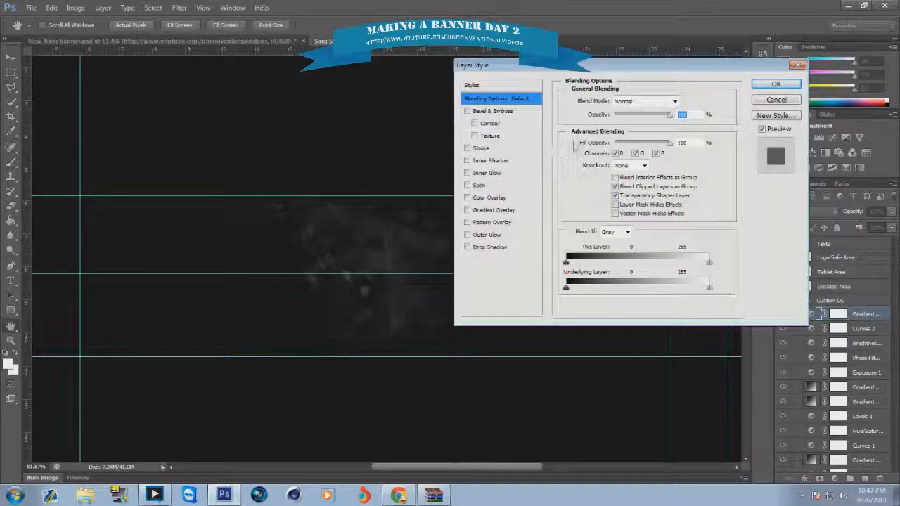
pyautogui.press('Escape')
pyautogui.press('Delete')
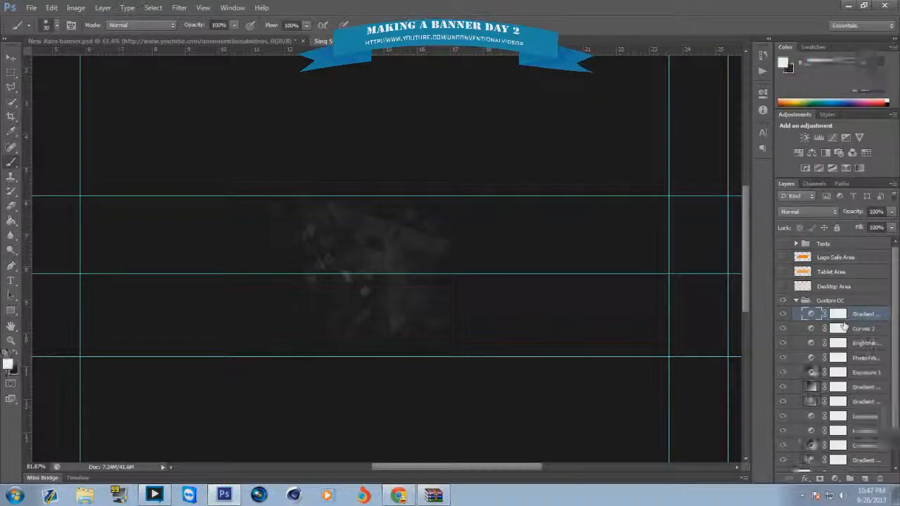
# Step: Add a Gradient Map adjustment layer above Curves 2 and try the Copper gradient preset on it
pyautogui.click(834, 479)
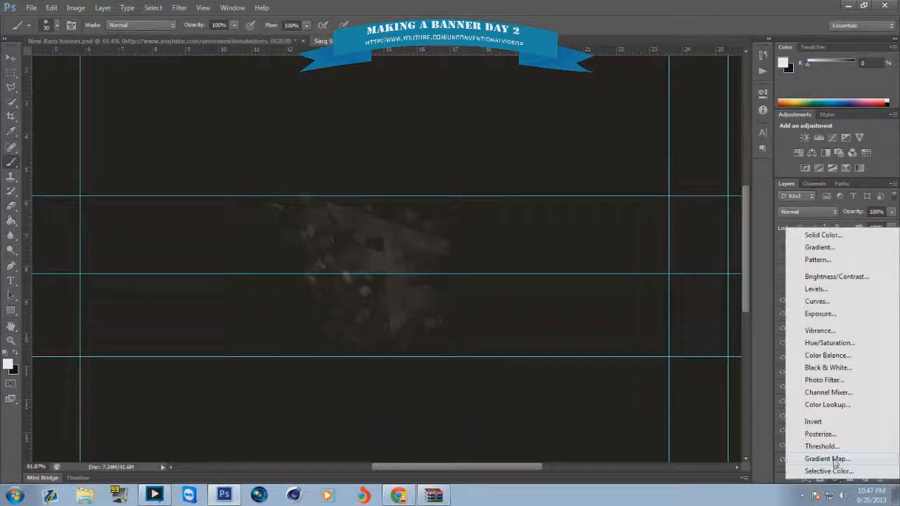
pyautogui.click(834, 463)
pyautogui.click(624, 125)
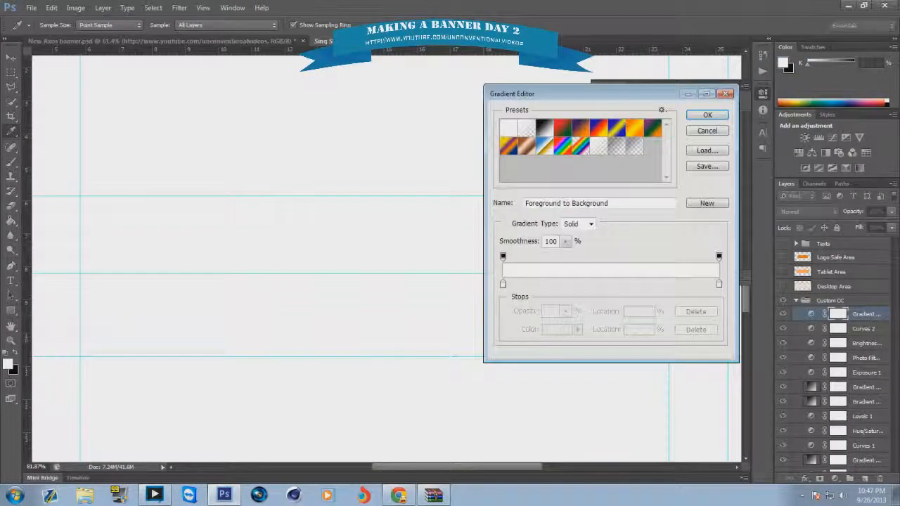
pyautogui.click(527, 145)
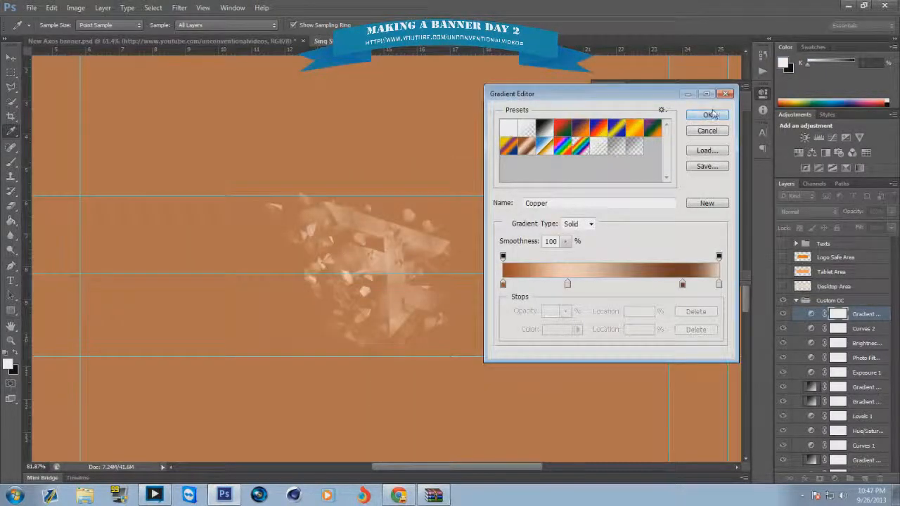
pyautogui.click(565, 241)
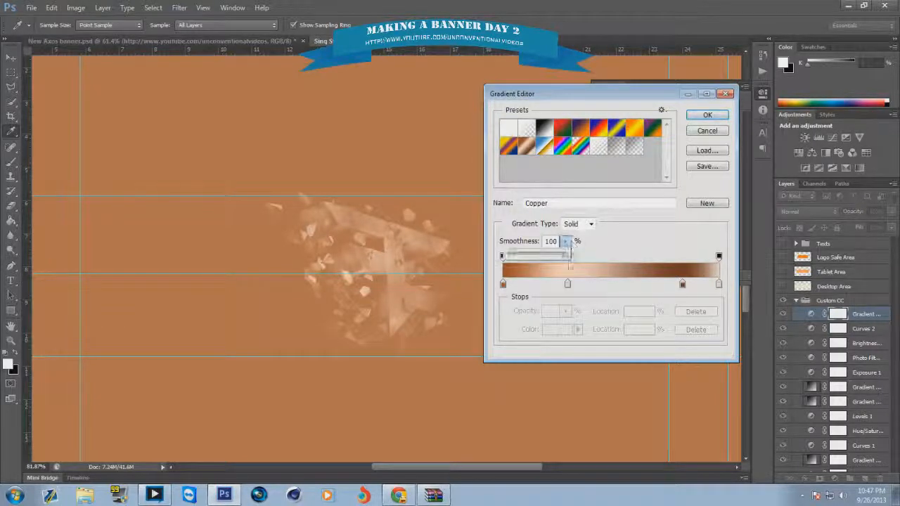
pyautogui.moveTo(567, 264)
pyautogui.mouseDown()
pyautogui.moveTo(506, 257)
pyautogui.moveTo(568, 256)
pyautogui.mouseUp()
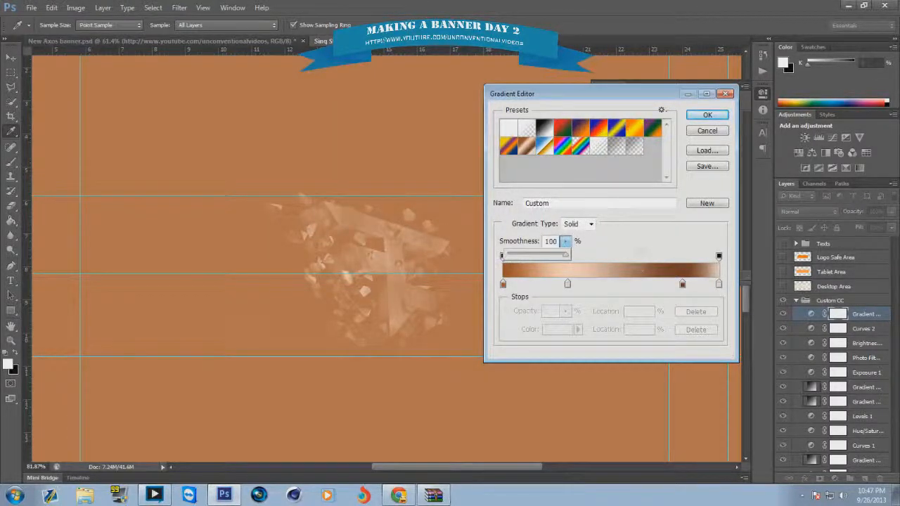
# Step: Apply the Black, White preset to the Gradient Map and move its white colour stop to about 57%
pyautogui.click(544, 127)
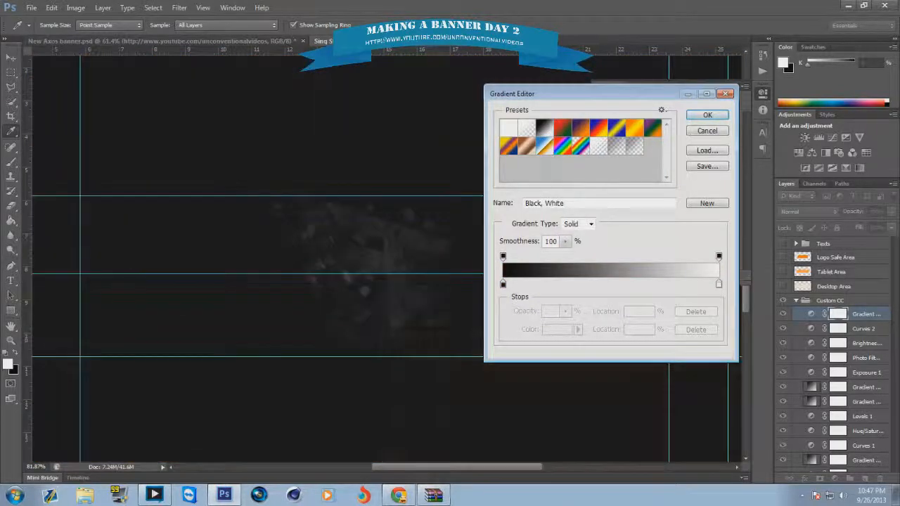
pyautogui.click(503, 284)
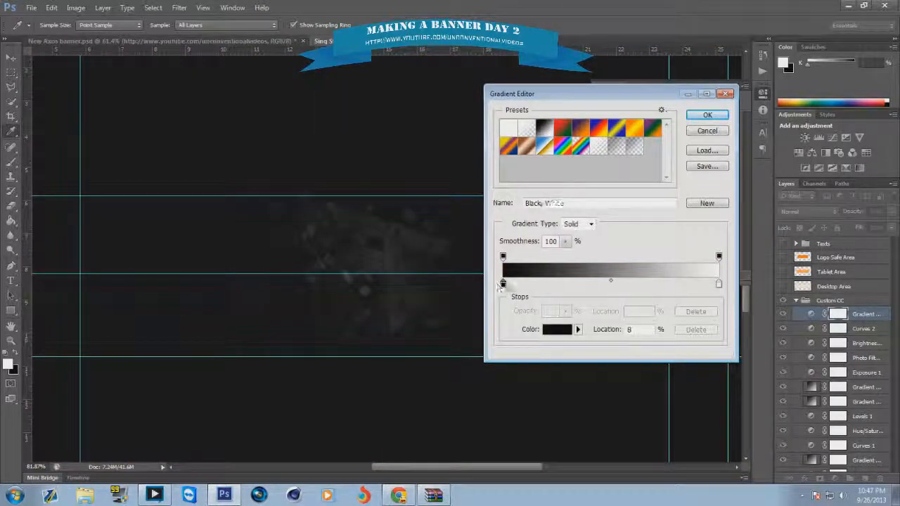
pyautogui.moveTo(718, 284); pyautogui.dragTo(627, 288)
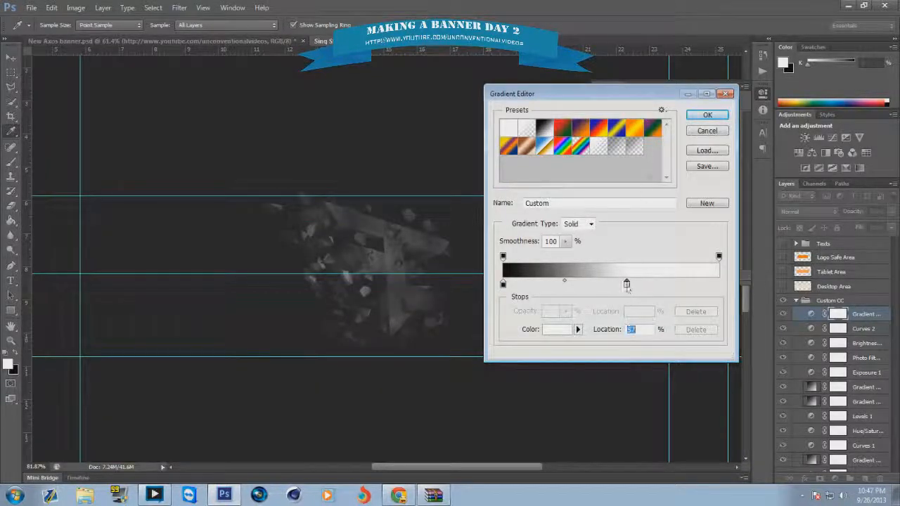
pyautogui.click(707, 115)
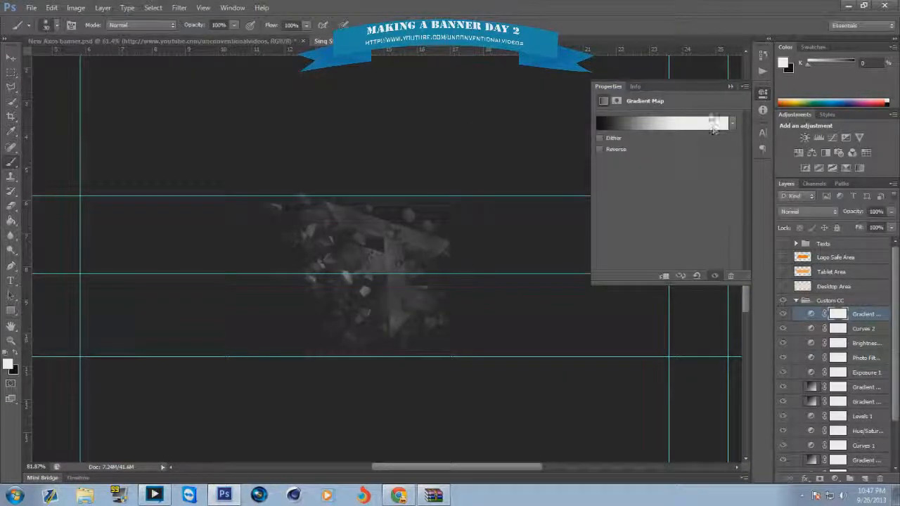
pyautogui.click(729, 87)
pyautogui.scroll(-3, 871, 373)
pyautogui.scroll(3, 864, 380)
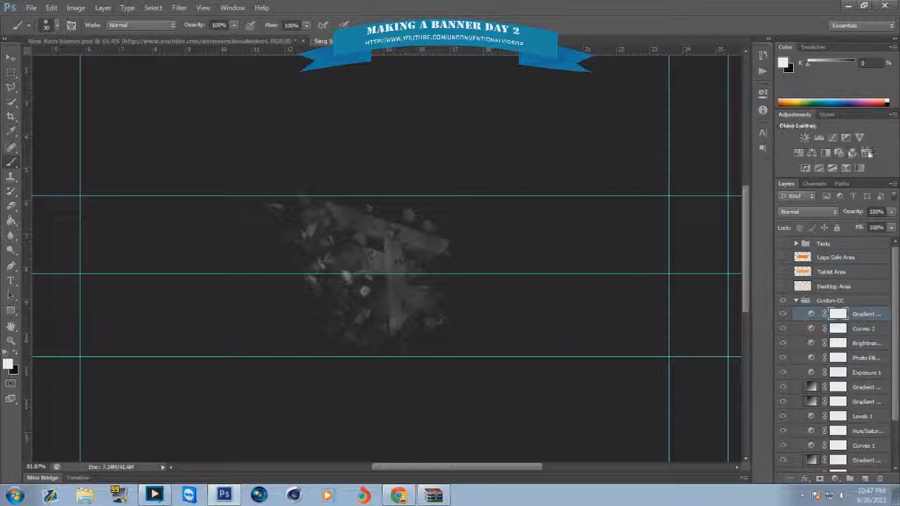
# Step: Add a Vibrance adjustment layer at the top of Custom CC, raise its vibrance to about +43 and slightly lower its saturation
pyautogui.click(846, 137)
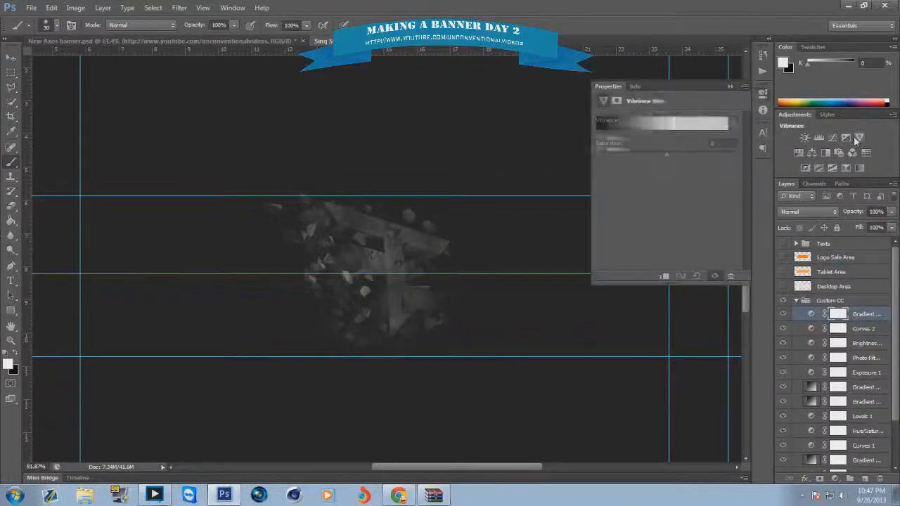
pyautogui.moveTo(671, 137); pyautogui.dragTo(703, 135)
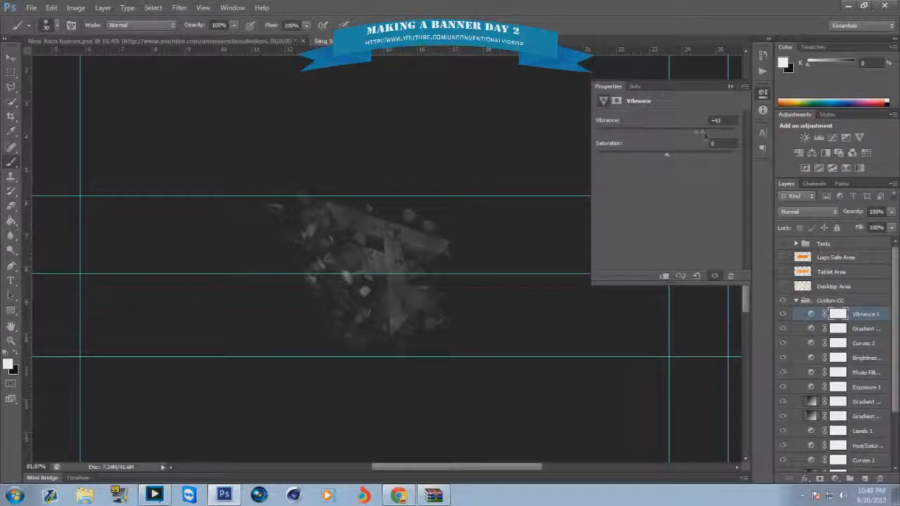
pyautogui.moveTo(667, 159); pyautogui.dragTo(717, 159)
pyautogui.moveTo(659, 155); pyautogui.dragTo(653, 160)
pyautogui.click(731, 85)
pyautogui.scroll(-3, 847, 365)
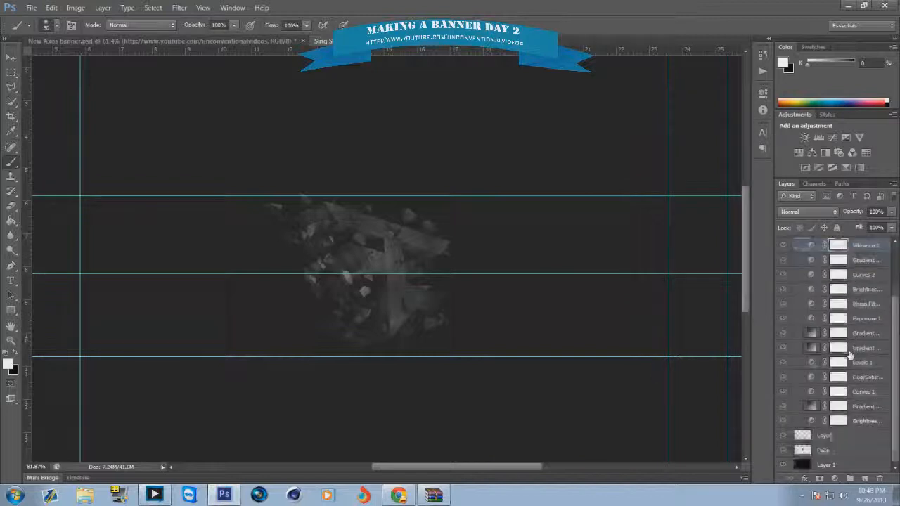
pyautogui.scroll(3, 847, 366)
# Step: Collapse the Custom CC group in the layer stack
pyautogui.click(797, 300)
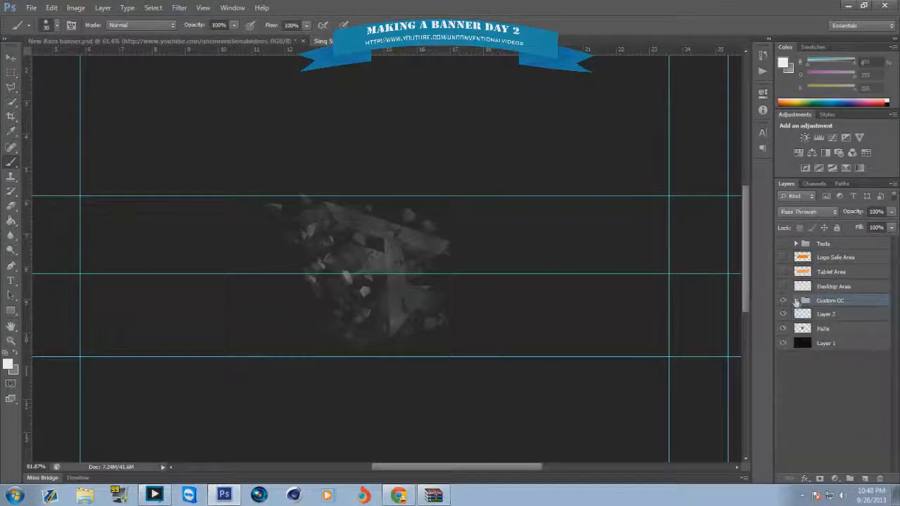
pyautogui.click(796, 300)
pyautogui.scroll(2, 827, 338)
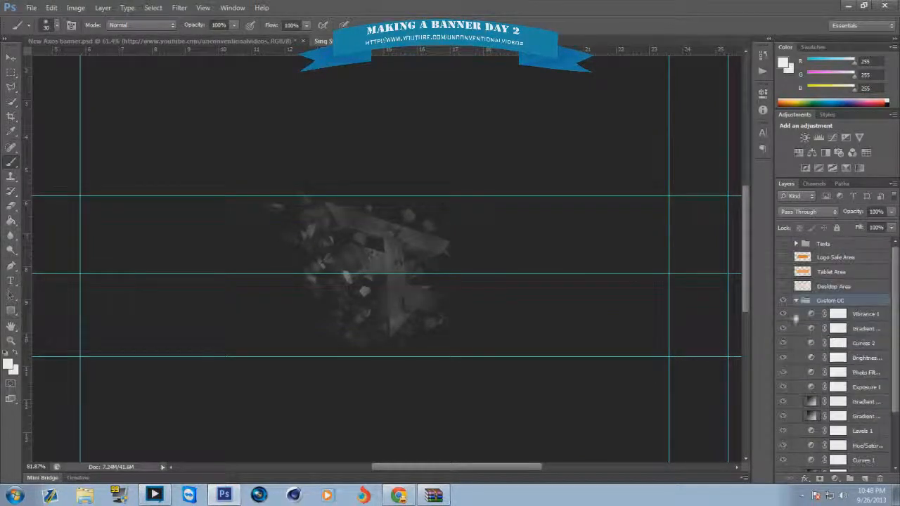
pyautogui.click(796, 300)
pyautogui.click(378, 231)
pyautogui.press('Return')
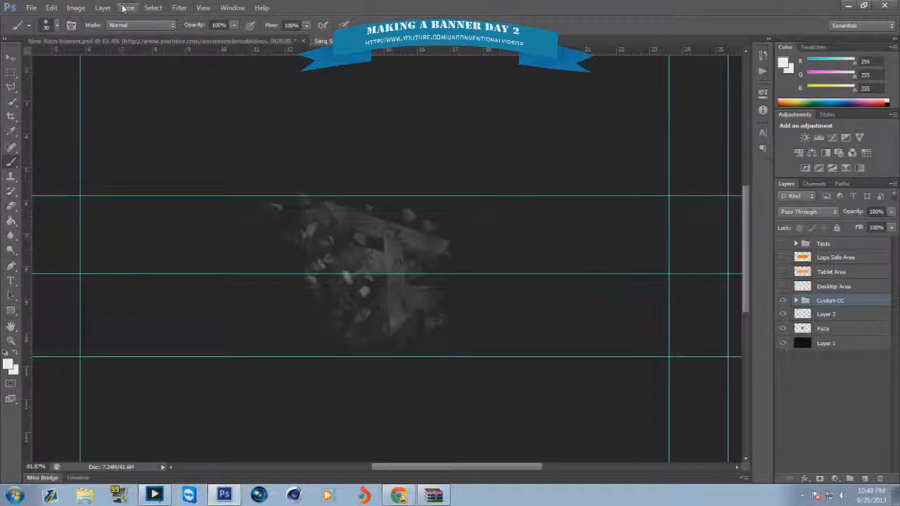
# Step: Duplicate the FaZe layer directly above the original
pyautogui.click(178, 9)
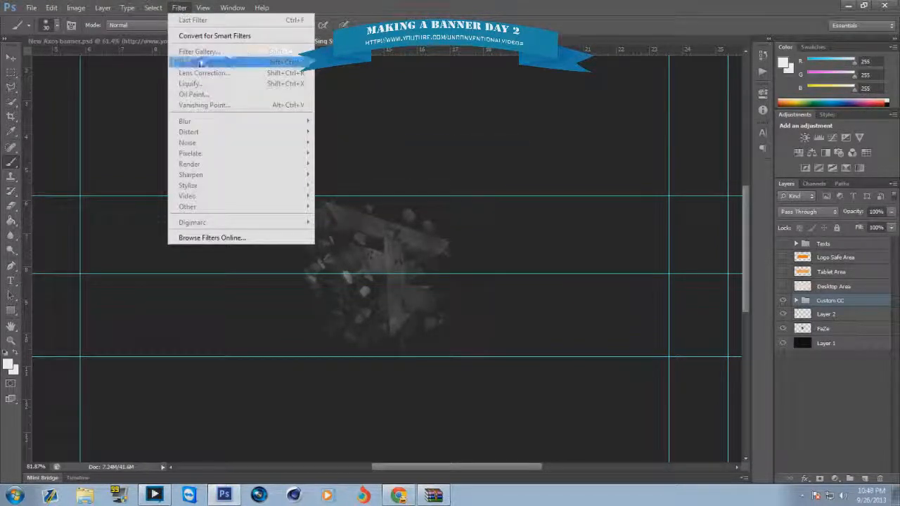
pyautogui.click(823, 329)
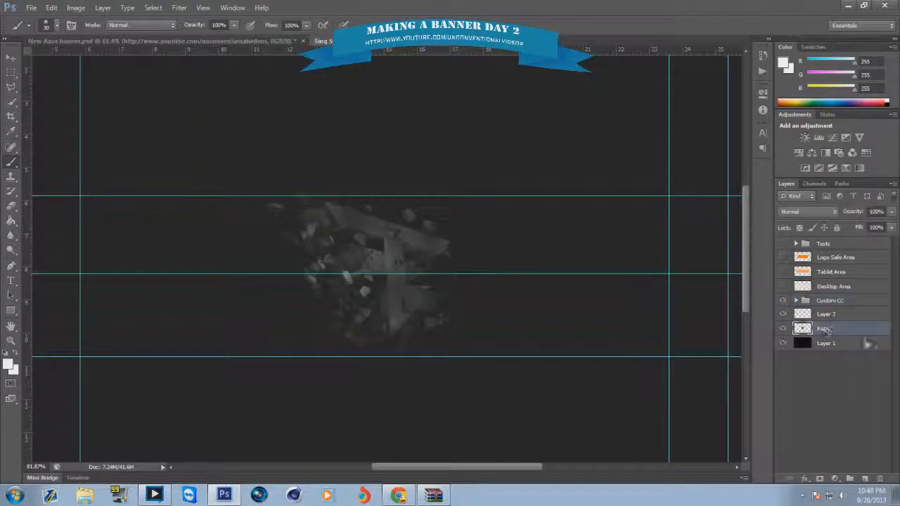
pyautogui.click(11, 205)
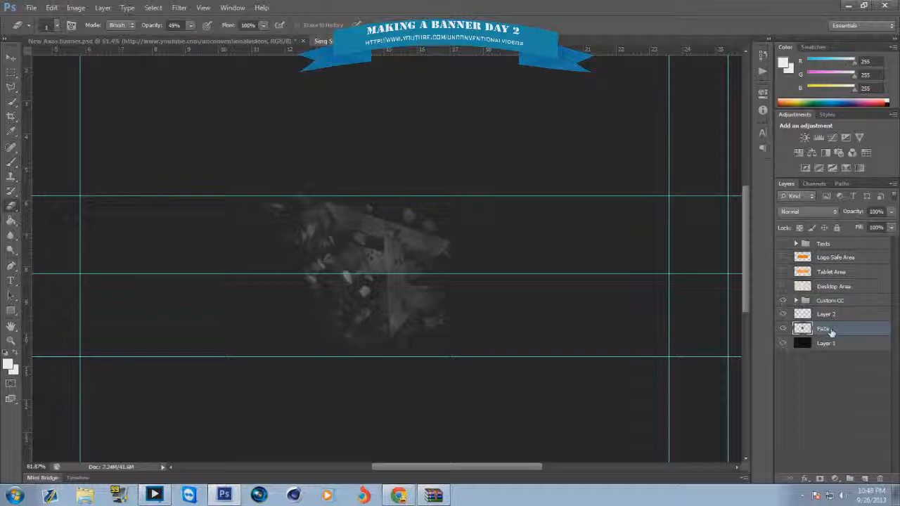
pyautogui.hotkey('ctrl', 'j')
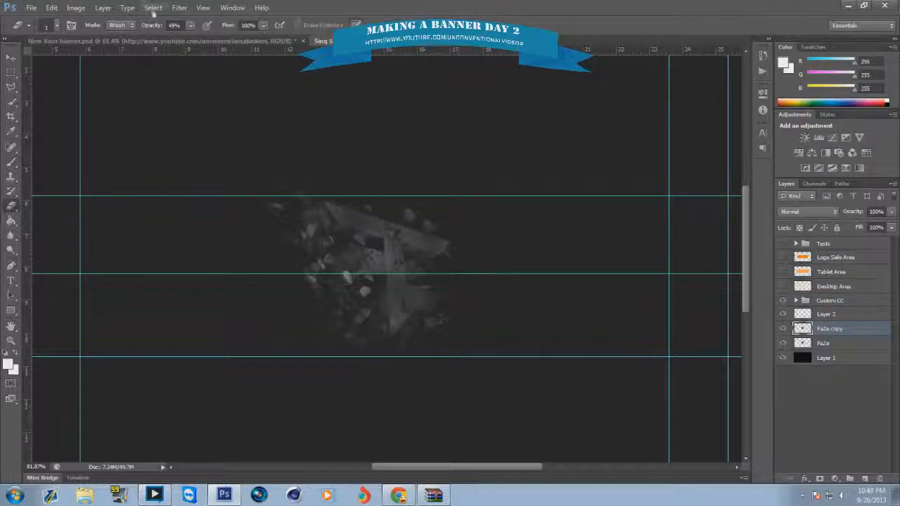
# Step: Apply a Gaussian Blur with a radius of 0.6 pixels to the FaZe copy layer
pyautogui.click(185, 8)
pyautogui.moveTo(295, 121)
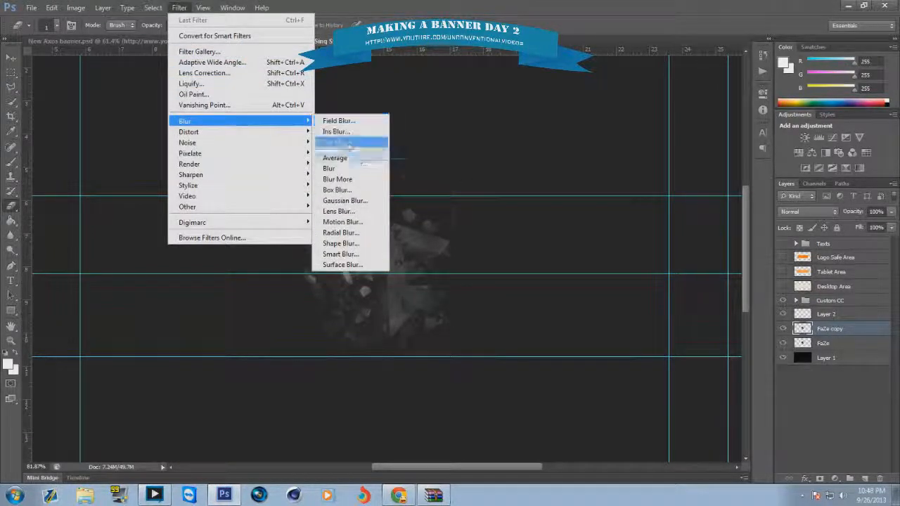
pyautogui.click(344, 201)
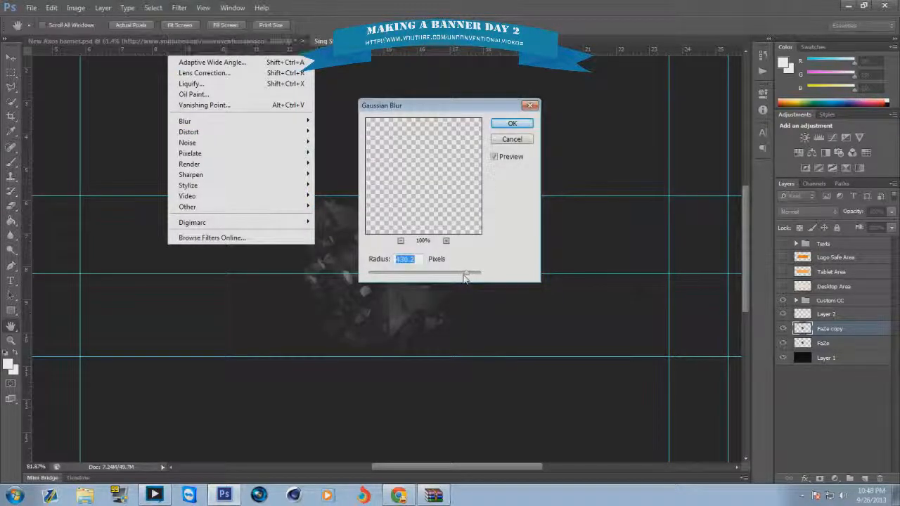
pyautogui.moveTo(464, 276); pyautogui.dragTo(383, 276)
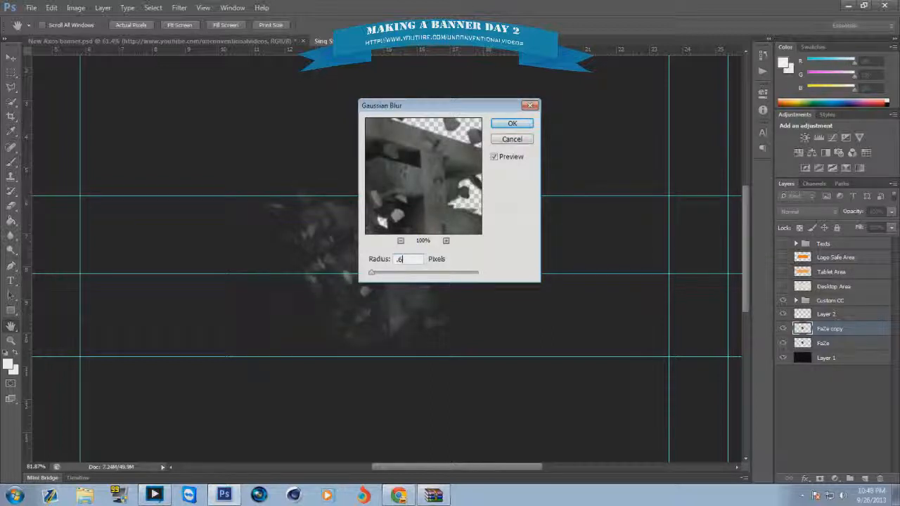
pyautogui.click(504, 124)
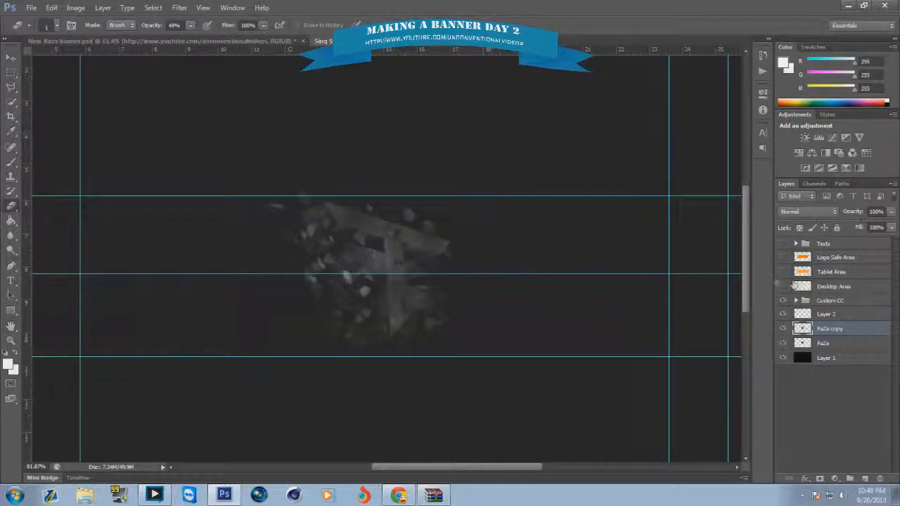
# Step: Compare the shattered letter with and without the blurred FaZe copy by toggling that layer's visibility
pyautogui.scroll(3, 398, 273)
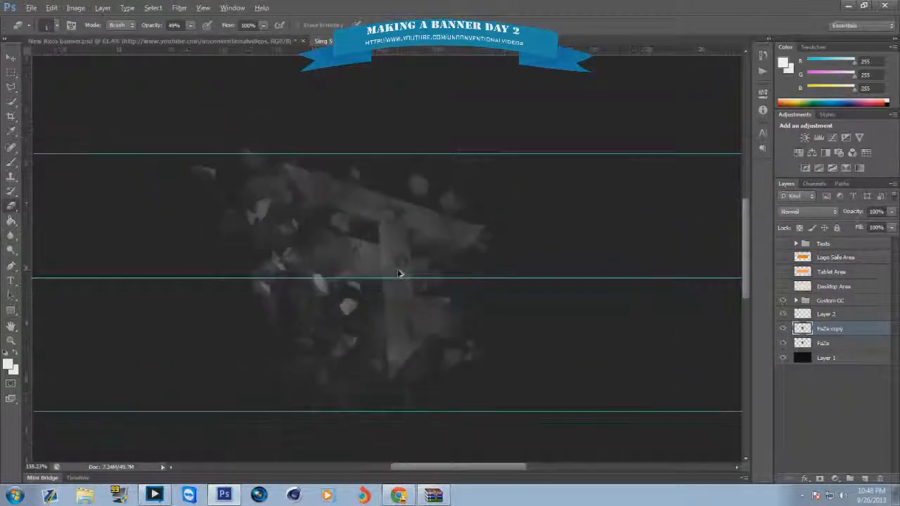
pyautogui.click(783, 331)
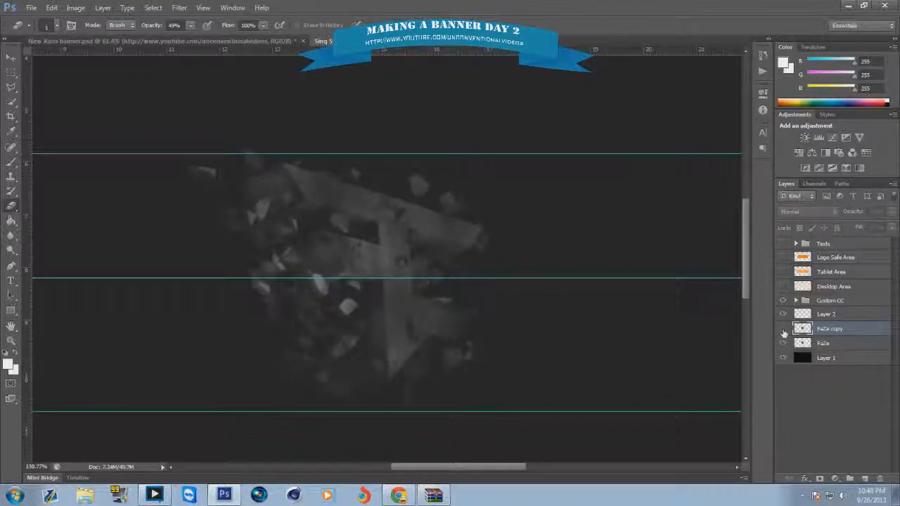
pyautogui.click(783, 331)
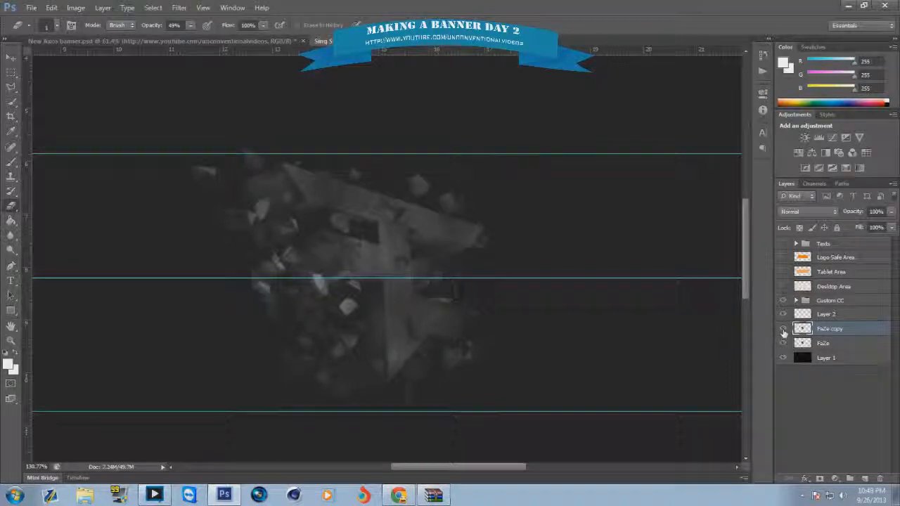
pyautogui.click(783, 332)
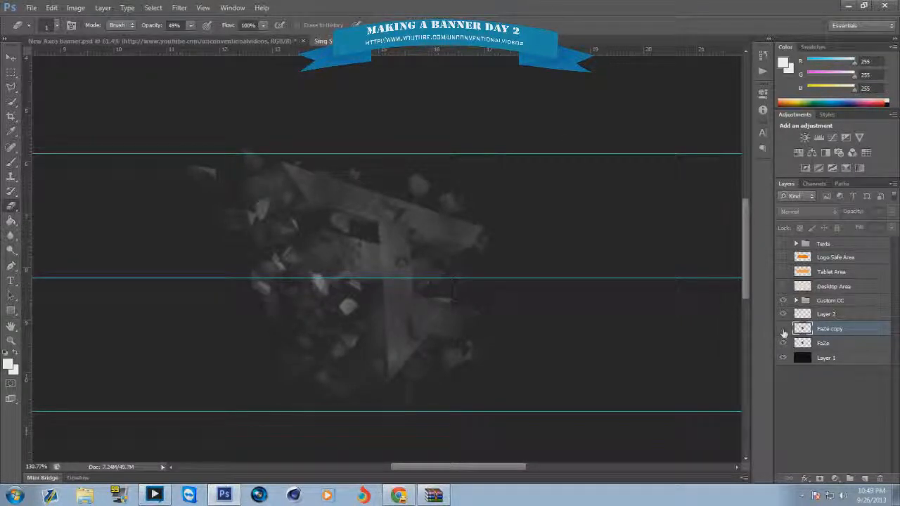
pyautogui.click(784, 331)
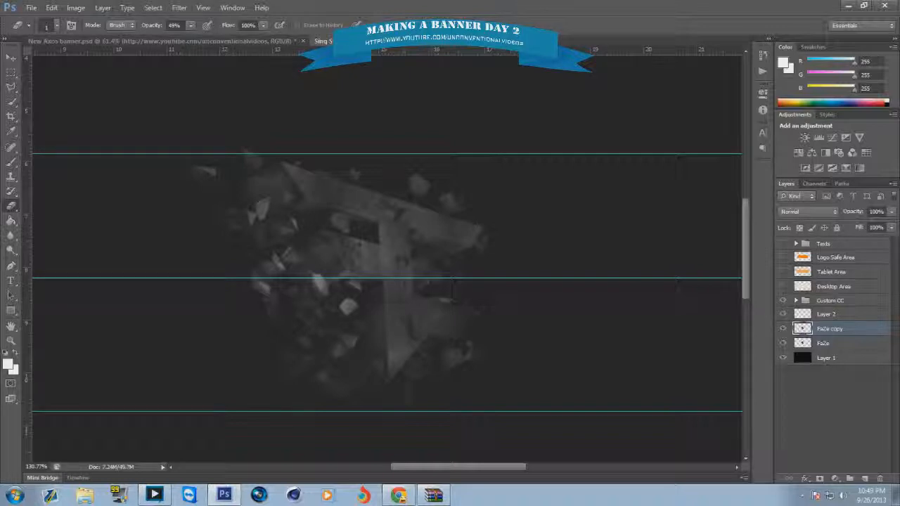
# Step: Create a second duplicate of the original FaZe layer, placed between it and the blurred copy
pyautogui.hotkey('ctrl', 'j')
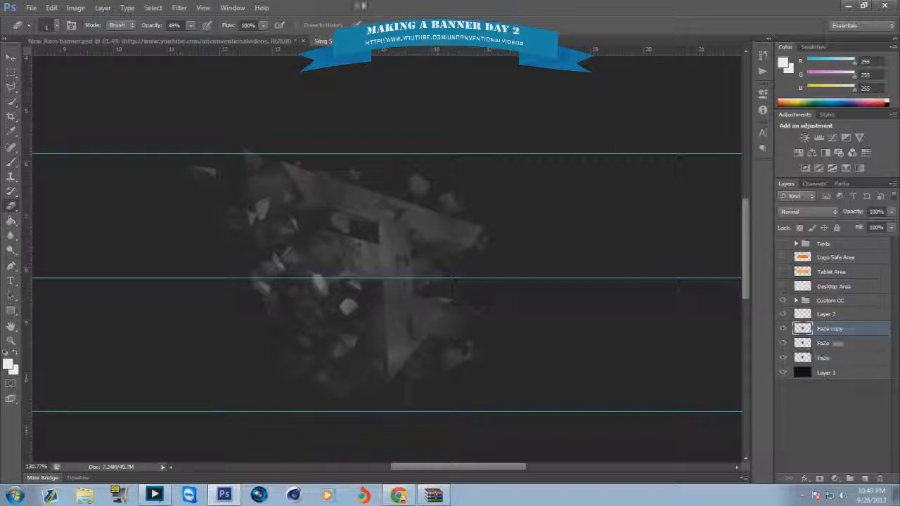
pyautogui.press('Delete')
pyautogui.hotkey('ctrl', 'j')
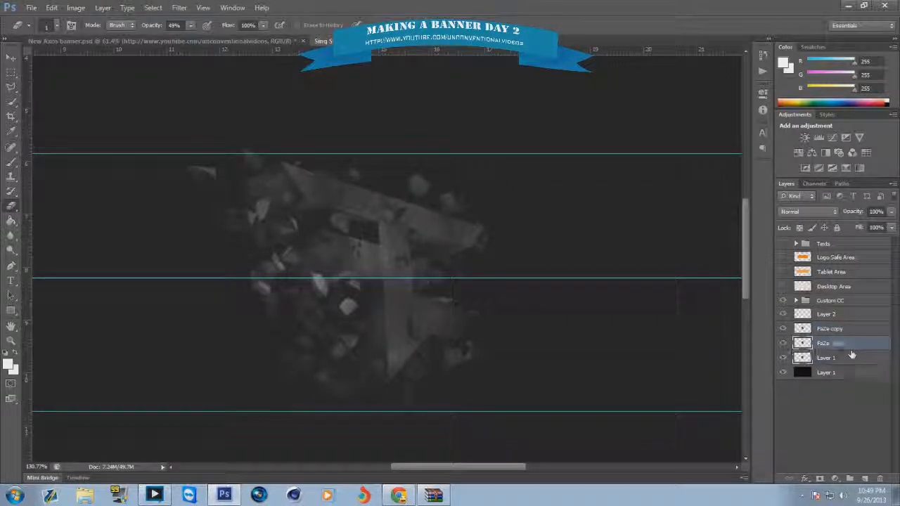
# Step: Apply the Ocean Ripple filter to the FaZe copy 2 layer with ripple size 1 and ripple magnitude 1
pyautogui.click(178, 10)
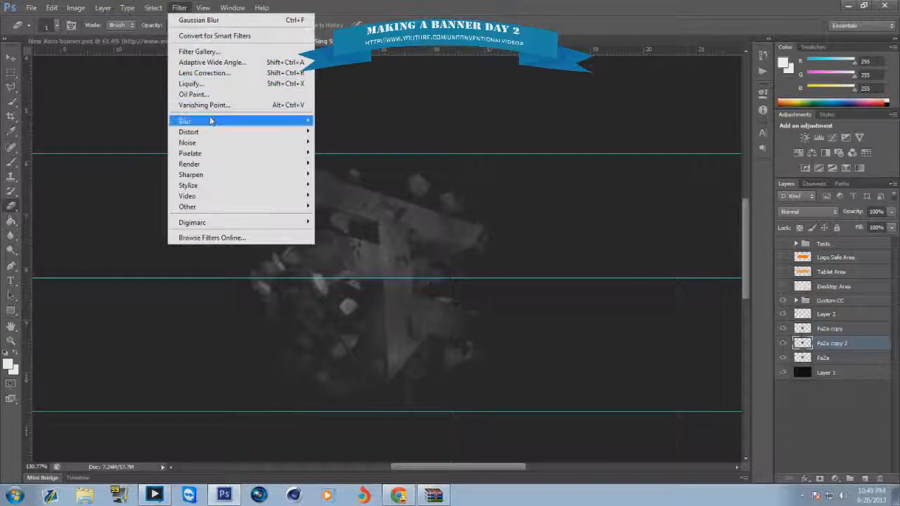
pyautogui.moveTo(210, 122)
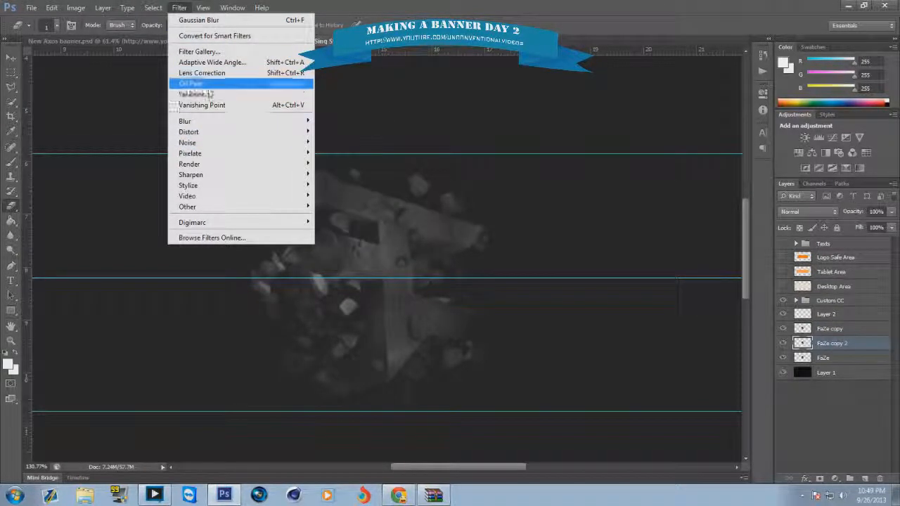
pyautogui.click(215, 52)
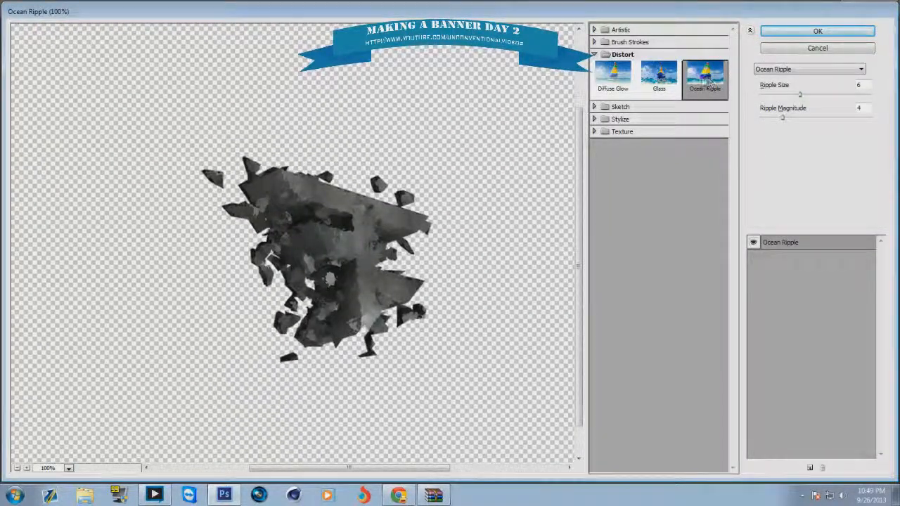
pyautogui.click(661, 81)
pyautogui.click(704, 79)
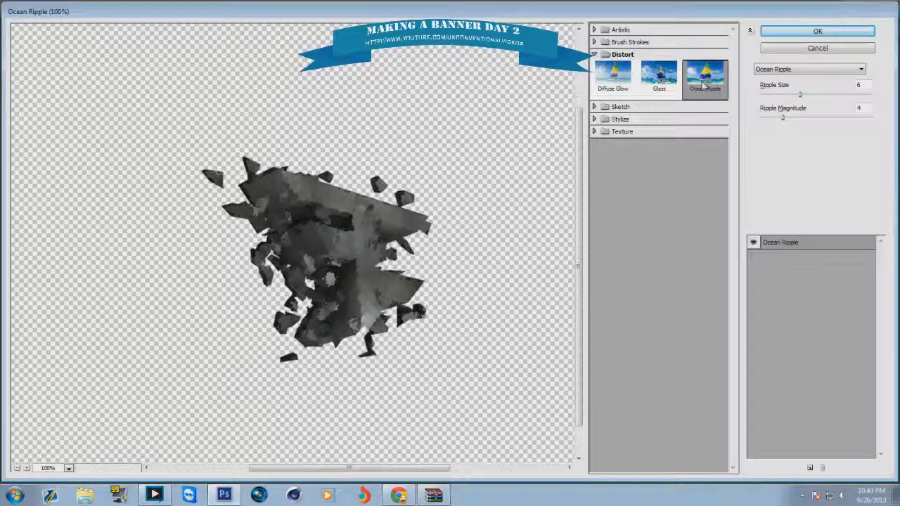
pyautogui.moveTo(799, 94); pyautogui.dragTo(763, 95)
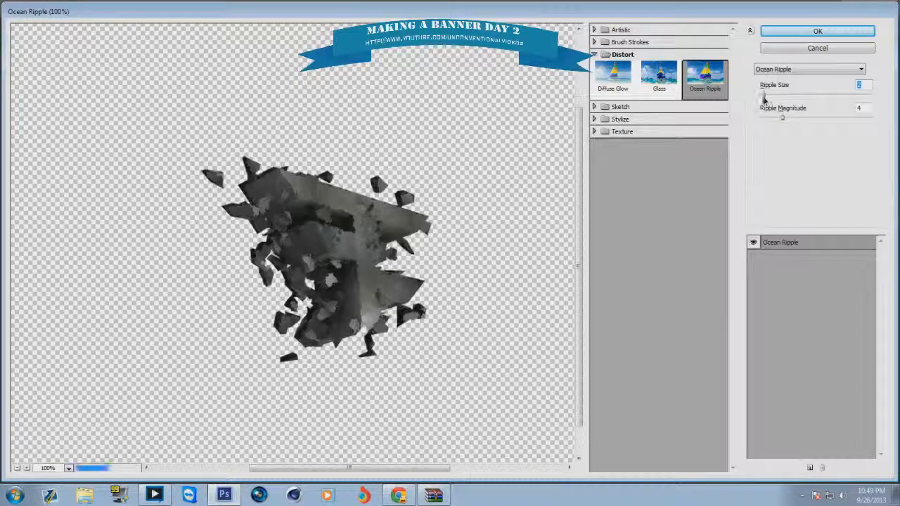
pyautogui.moveTo(783, 119); pyautogui.dragTo(768, 121)
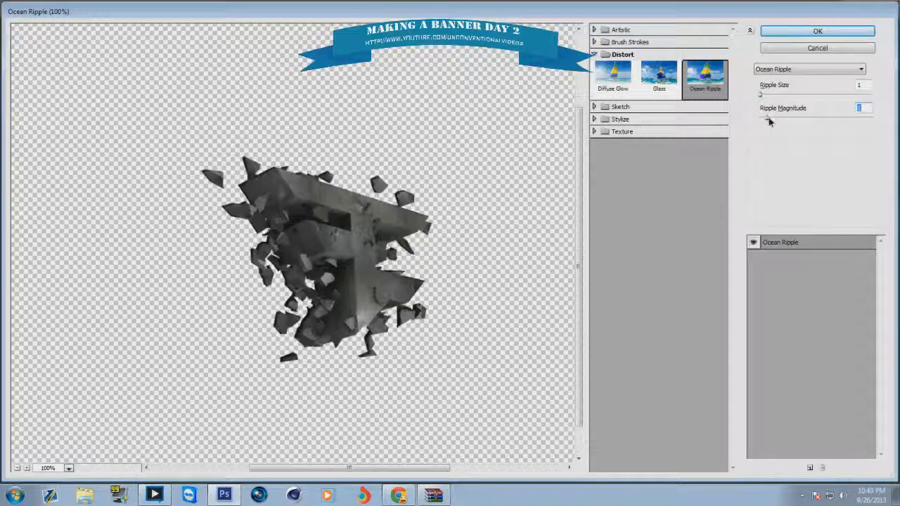
pyautogui.click(812, 31)
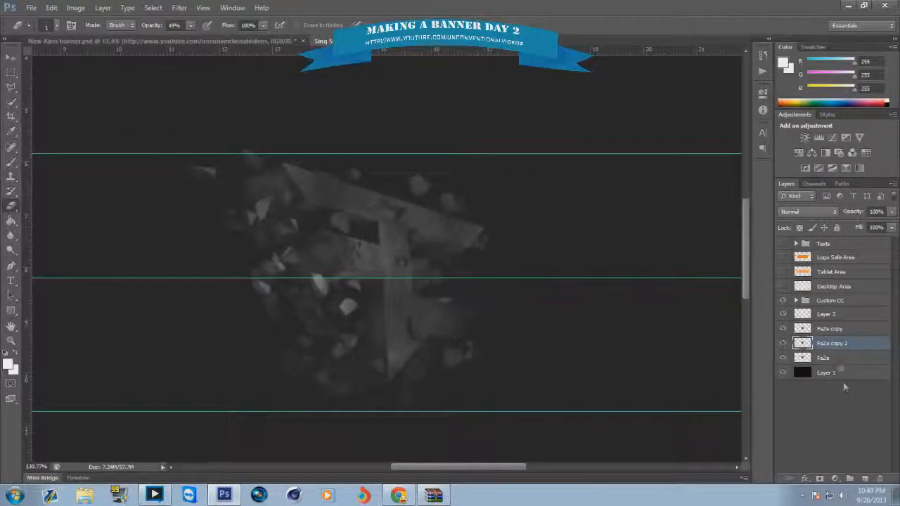
# Step: Try the rippled FaZe copy 2 layer above the blurred FaZe copy layer
pyautogui.moveTo(837, 344); pyautogui.dragTo(840, 327)
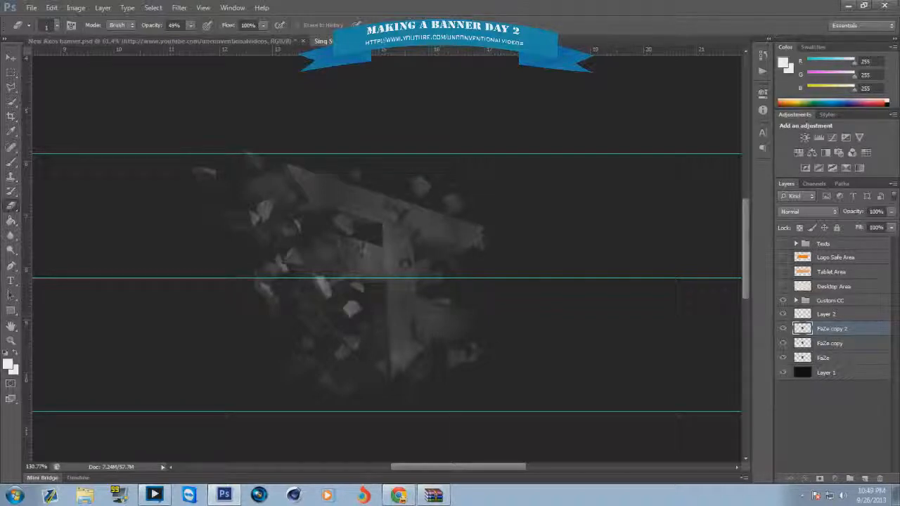
pyautogui.click(863, 213)
pyautogui.moveTo(863, 213)
pyautogui.mouseDown()
pyautogui.moveTo(840, 214)
pyautogui.moveTo(875, 214)
pyautogui.moveTo(847, 215)
pyautogui.mouseUp()
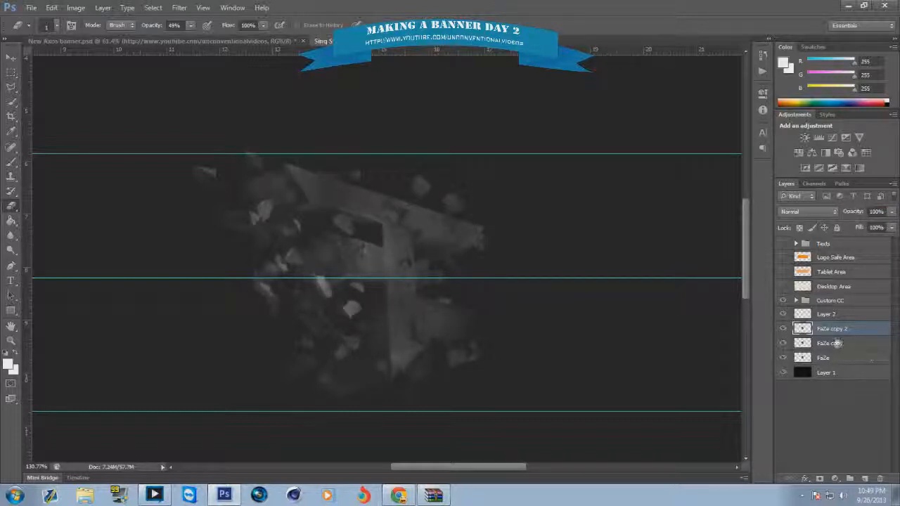
pyautogui.click(836, 343)
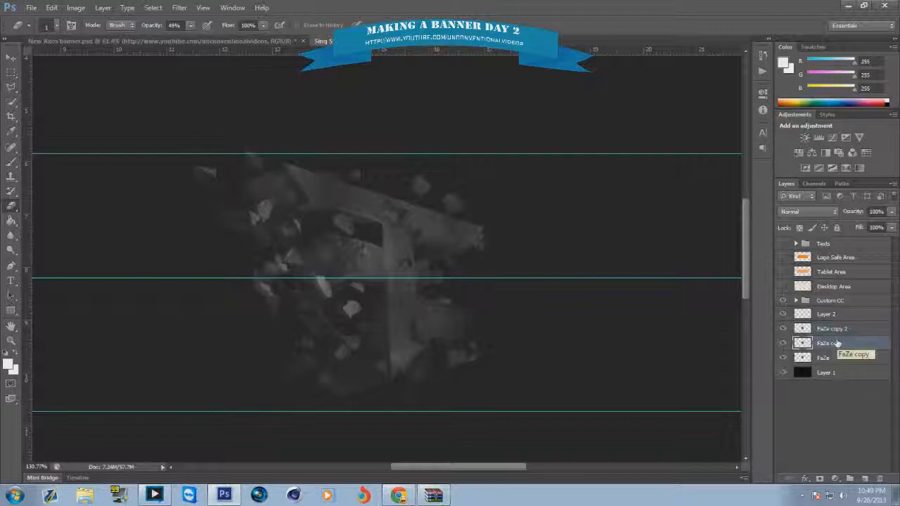
pyautogui.click(784, 344)
pyautogui.click(784, 345)
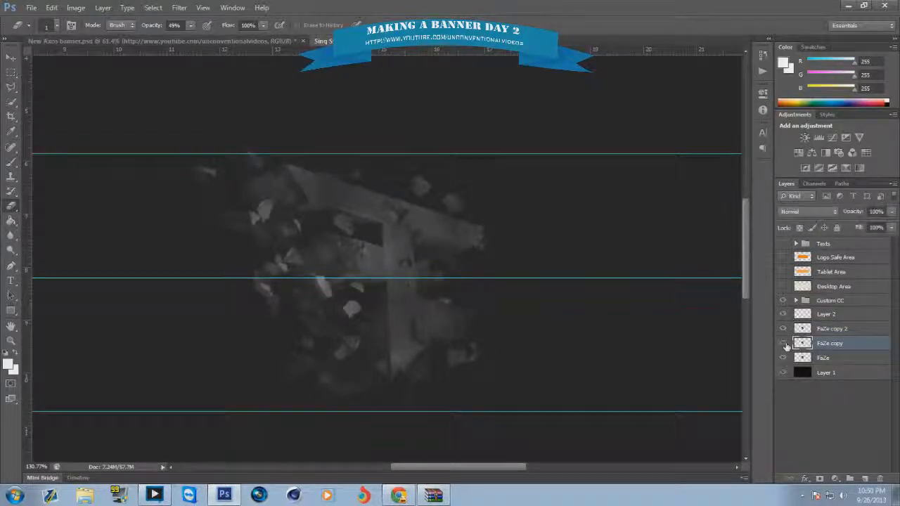
pyautogui.click(821, 331)
pyautogui.moveTo(821, 330); pyautogui.dragTo(833, 352)
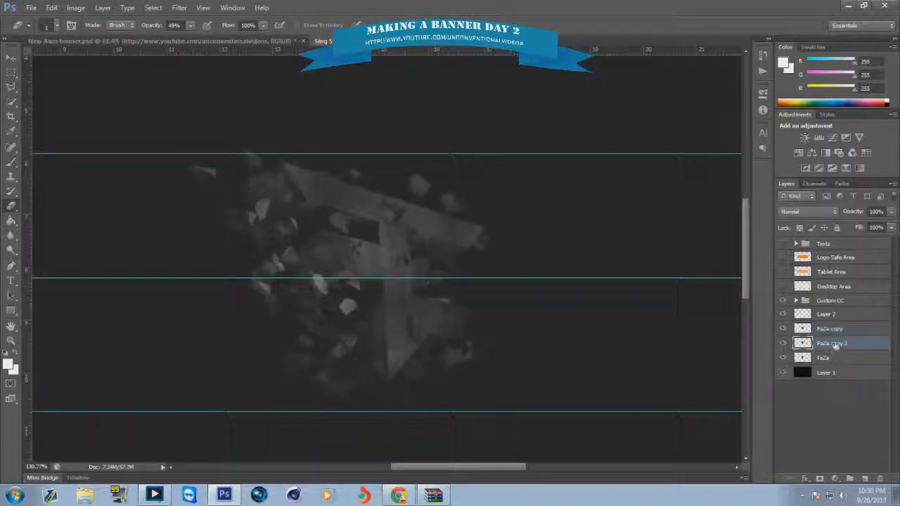
# Step: Compare the letter with the blurred FaZe copy layer hidden and shown above the rippled FaZe copy 2
pyautogui.click(829, 328)
pyautogui.click(783, 328)
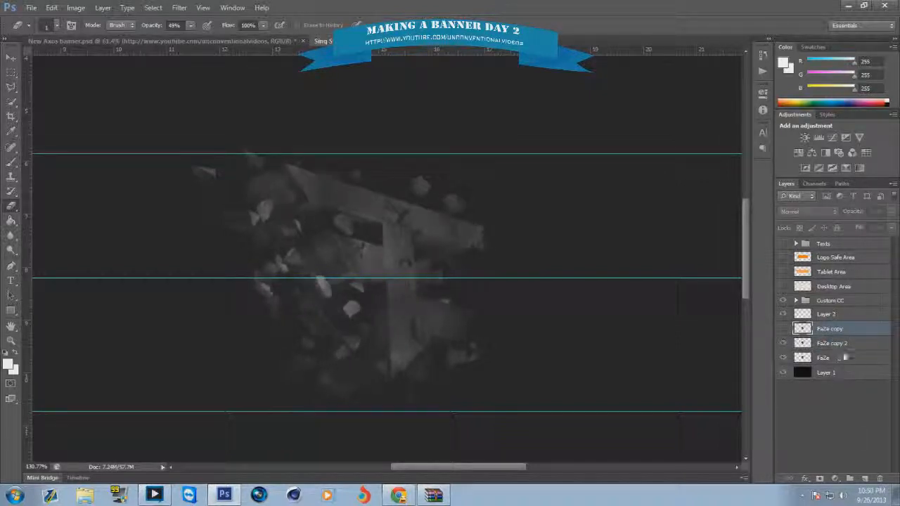
pyautogui.click(824, 346)
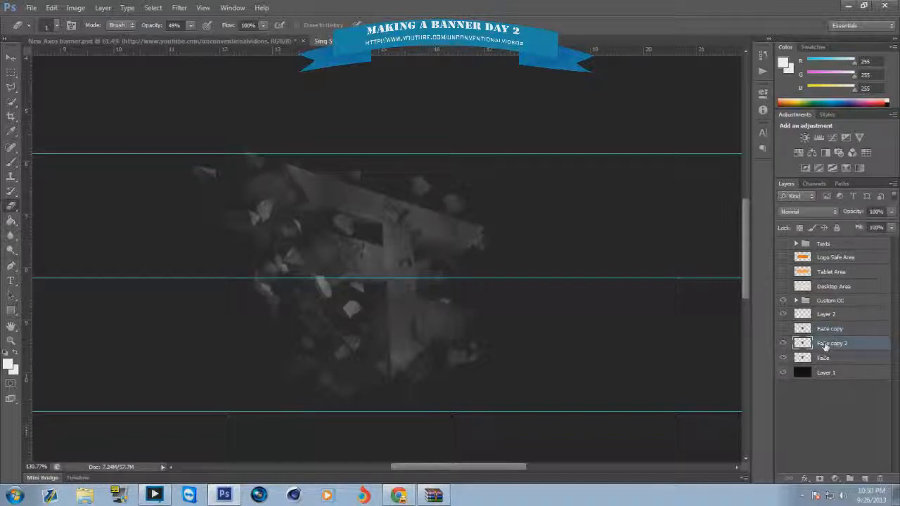
pyautogui.click(835, 328)
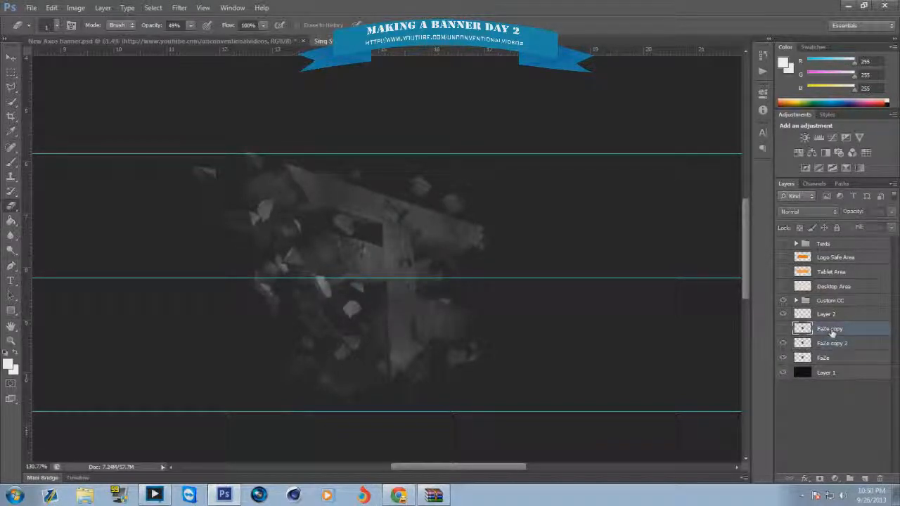
pyautogui.click(783, 329)
pyautogui.click(840, 344)
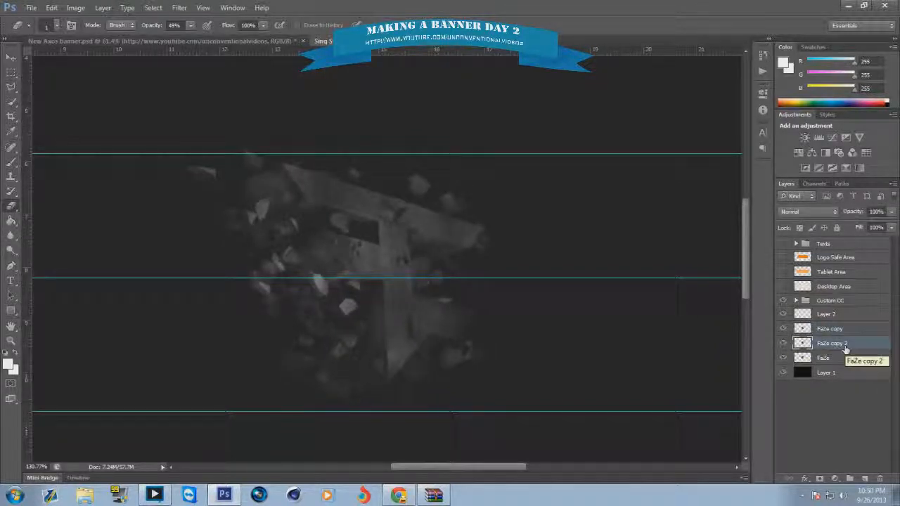
# Step: Move the FaZe copy layer below FaZe copy 2 and duplicate the rippled FaZe copy 2 layer
pyautogui.moveTo(836, 330); pyautogui.dragTo(837, 349)
pyautogui.click(782, 329)
pyautogui.click(782, 329)
pyautogui.click(847, 329)
pyautogui.hotkey('ctrl', 'j')
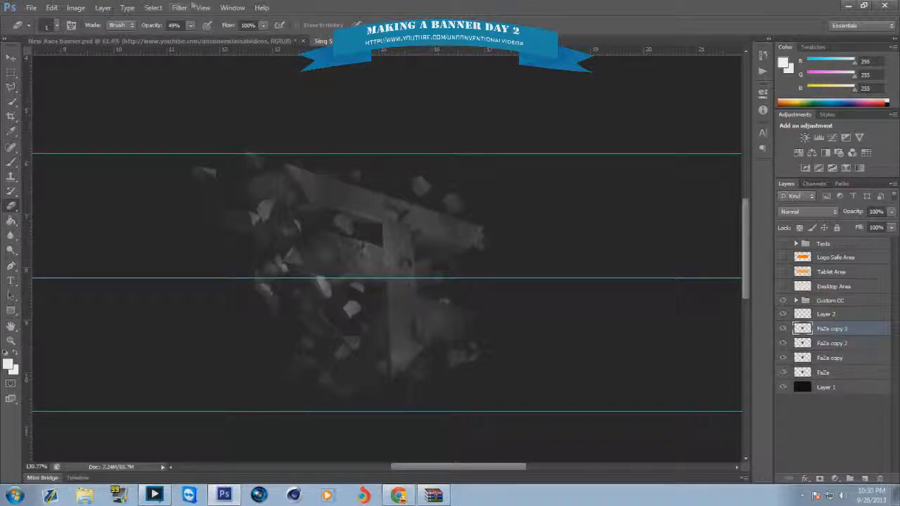
# Step: Apply a Gaussian Blur to the FaZe copy 3 layer and set its opacity to 75%
pyautogui.click(175, 8)
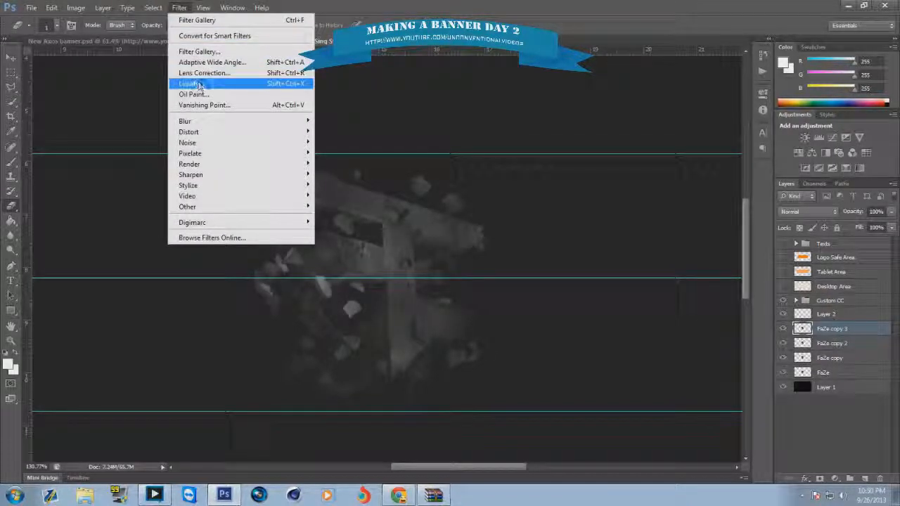
pyautogui.moveTo(204, 121)
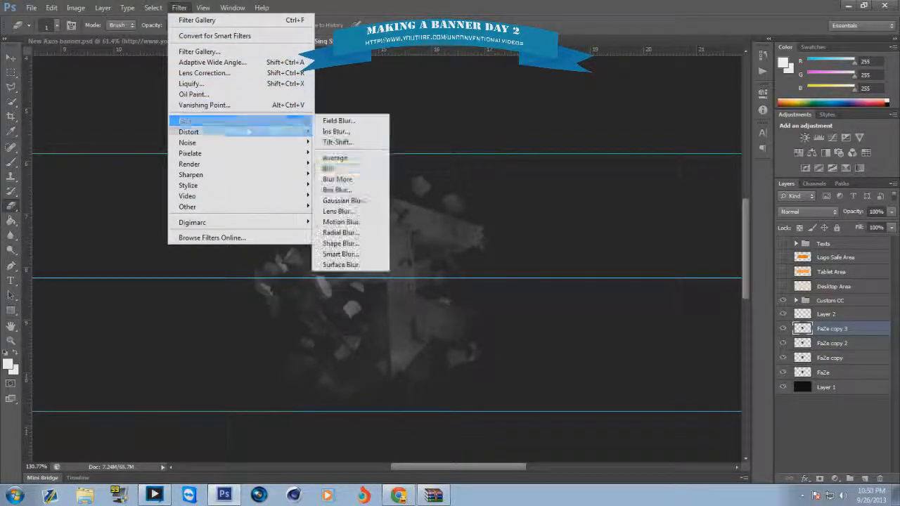
pyautogui.click(344, 200)
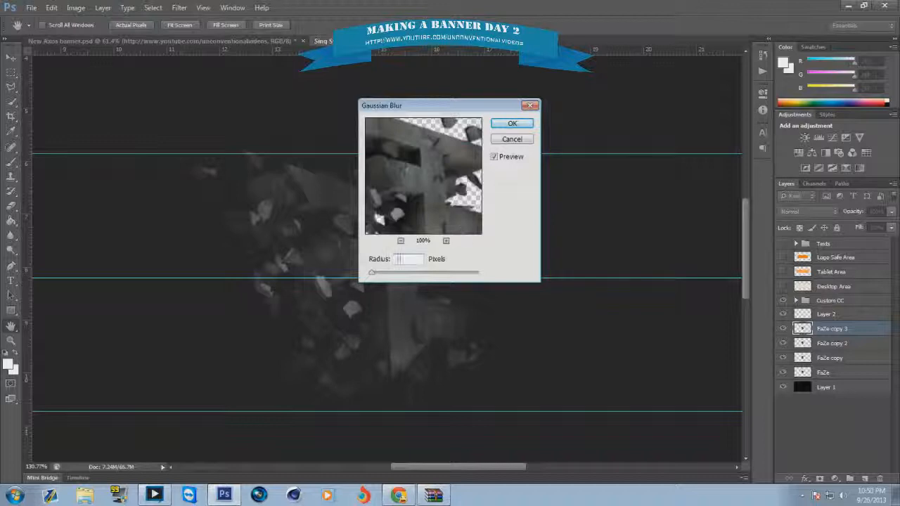
pyautogui.press('Return')
pyautogui.press('e')
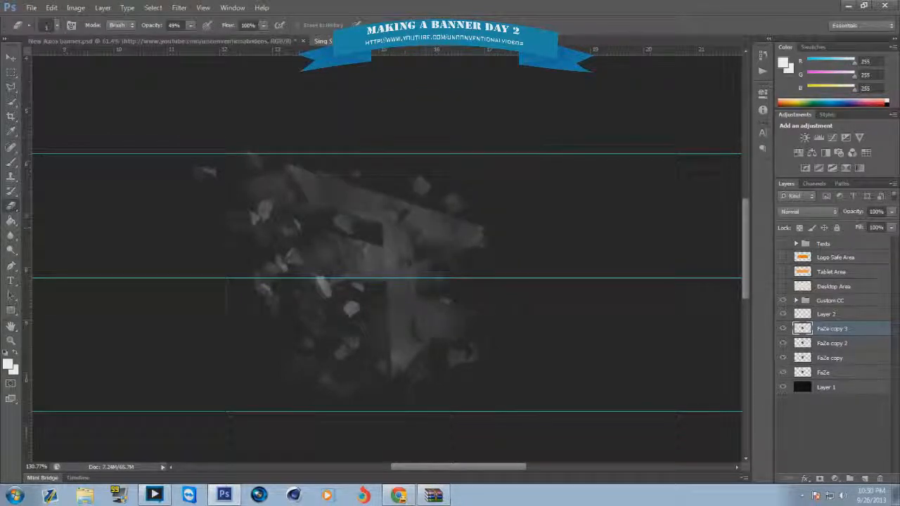
pyautogui.moveTo(864, 213); pyautogui.dragTo(854, 215)
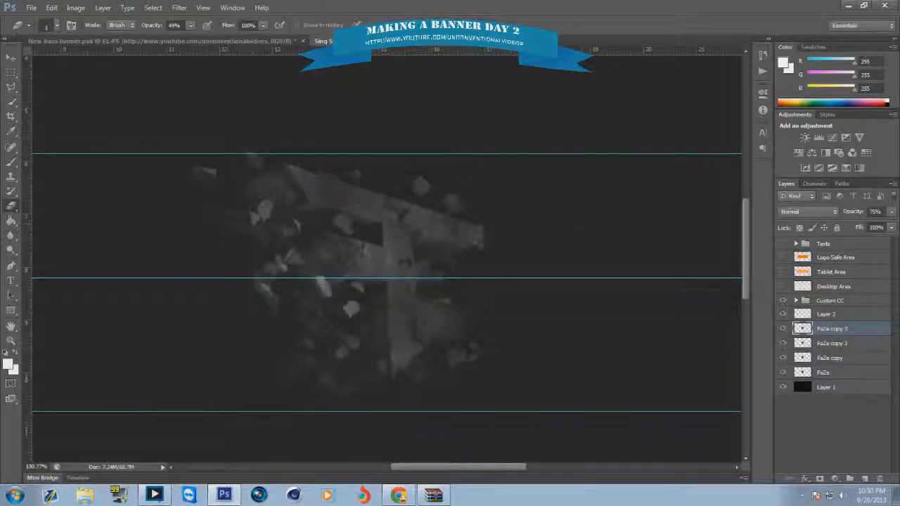
# Step: Duplicate the FaZe copy 3 layer and open the Liquify filter on the duplicate
pyautogui.scroll(-1, 567, 249)
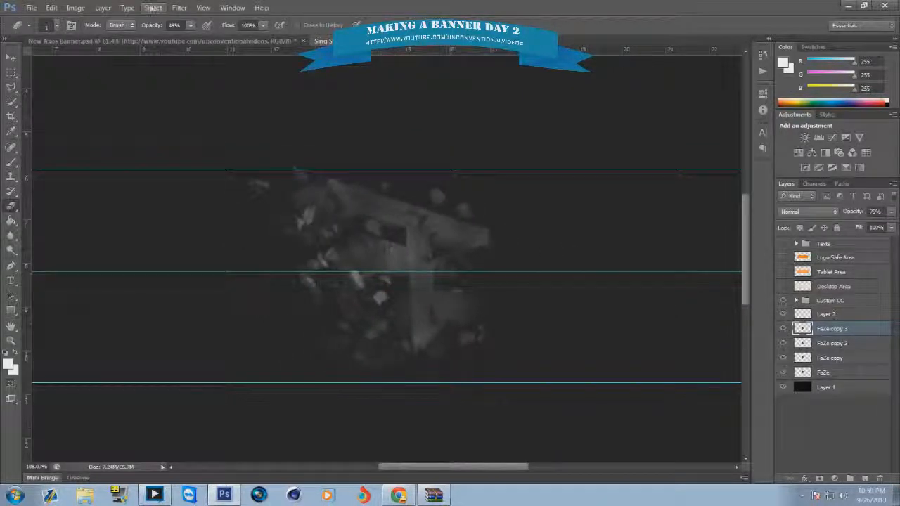
pyautogui.hotkey('ctrl', 'j')
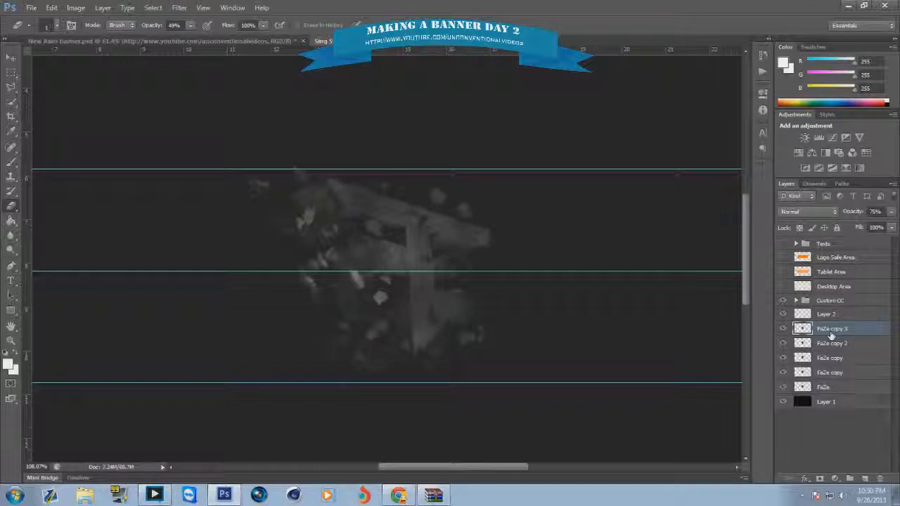
pyautogui.click(179, 8)
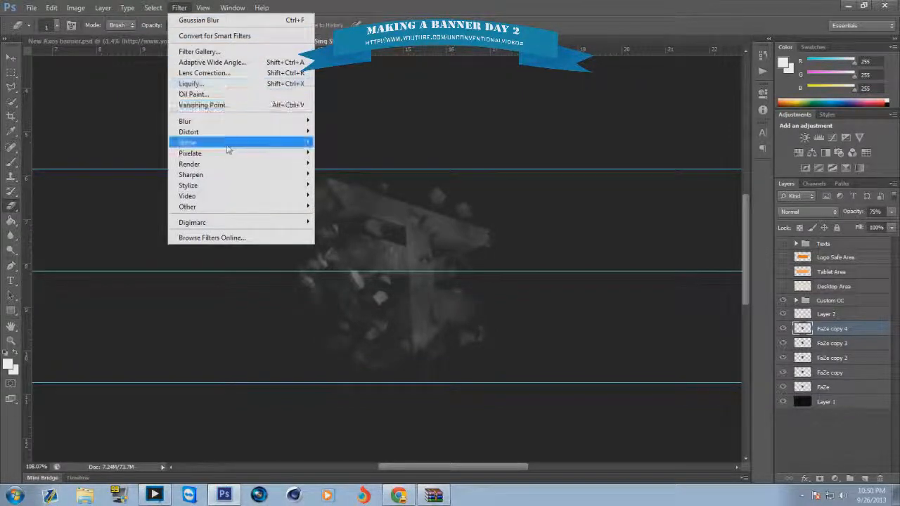
pyautogui.click(211, 84)
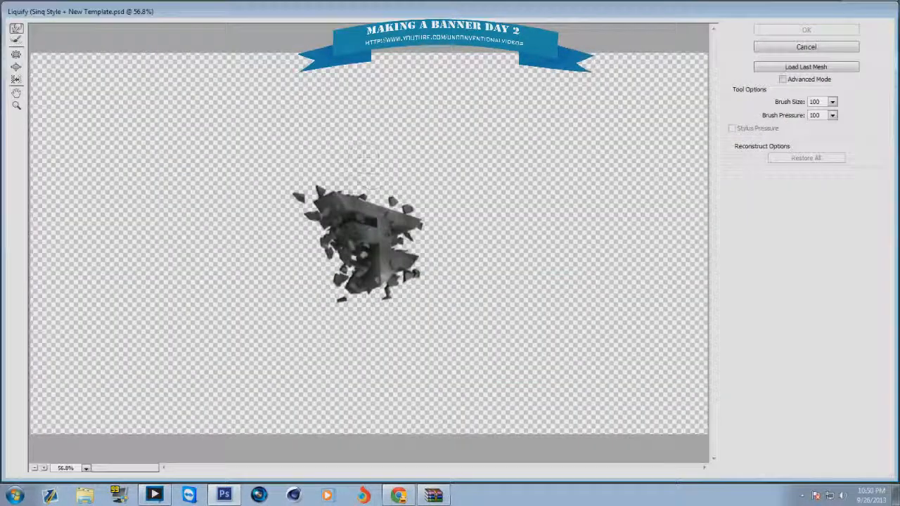
# Step: Try warping the letter in Liquify with brush size 100 and brush pressure 100
pyautogui.moveTo(338, 205)
pyautogui.mouseDown()
pyautogui.moveTo(401, 197)
pyautogui.moveTo(404, 236)
pyautogui.moveTo(357, 231)
pyautogui.moveTo(419, 225)
pyautogui.moveTo(463, 258)
pyautogui.mouseUp()
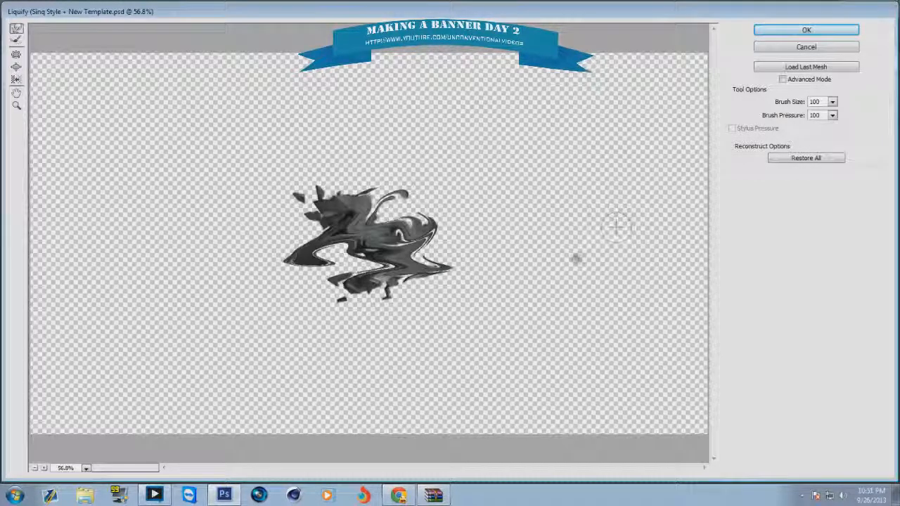
pyautogui.hotkey('ctrl', 'z')
pyautogui.hotkey('ctrl', 'alt', 'z')
pyautogui.hotkey('ctrl', 'alt', 'z')
pyautogui.hotkey('ctrl', 'alt', 'z')
pyautogui.hotkey('ctrl', 'alt', 'z')
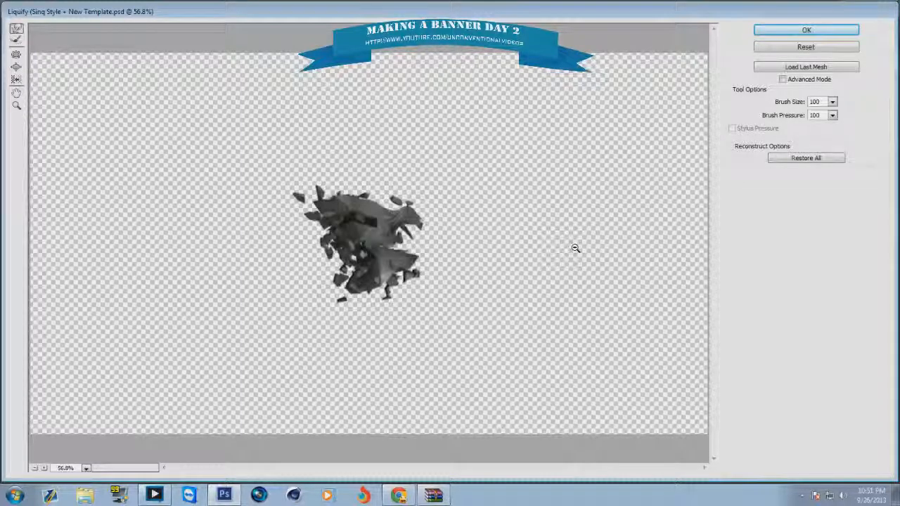
pyautogui.hotkey('ctrl', 'alt', 'z')
pyautogui.hotkey('ctrl', 'alt', 'z')
pyautogui.hotkey('ctrl', 'alt', 'z')
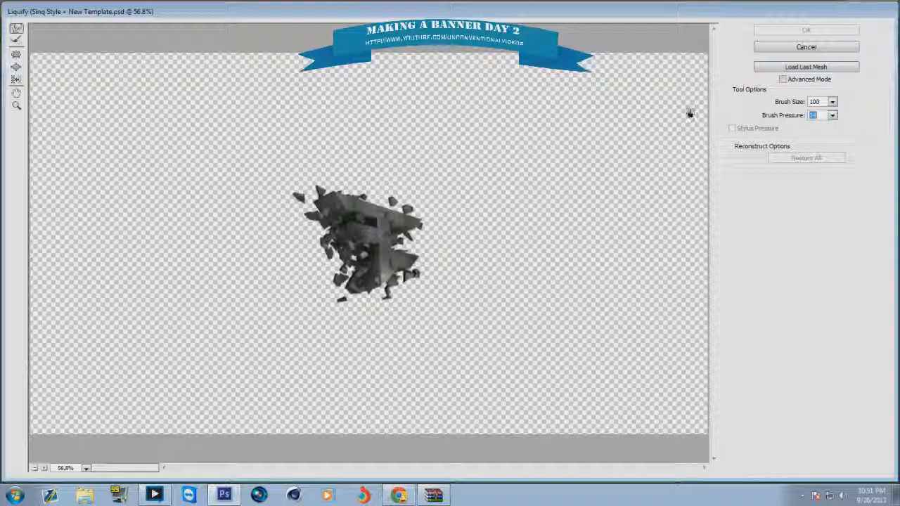
# Step: Warp the letter's shards subtly in Liquify with a lower brush pressure and apply the distortion
pyautogui.moveTo(336, 193)
pyautogui.mouseDown()
pyautogui.moveTo(328, 202)
pyautogui.moveTo(409, 226)
pyautogui.moveTo(405, 250)
pyautogui.moveTo(354, 279)
pyautogui.moveTo(427, 285)
pyautogui.mouseUp()
pyautogui.click(805, 30)
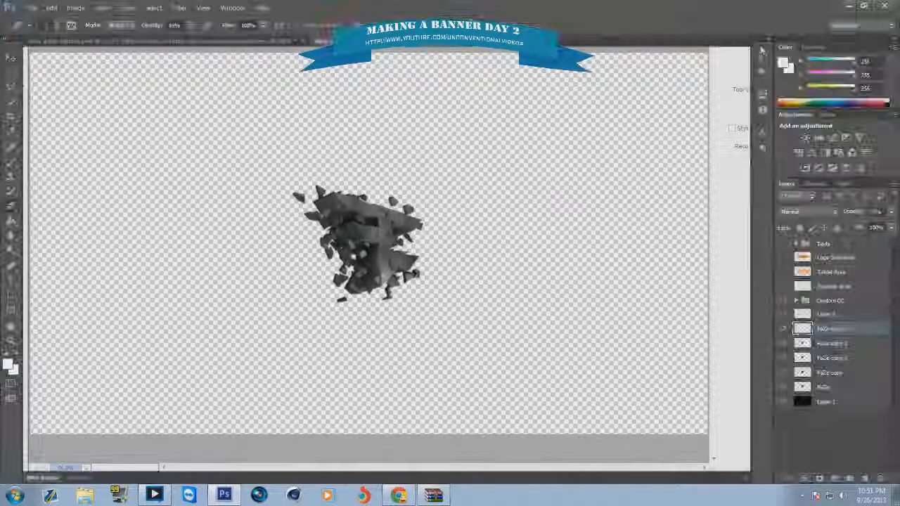
pyautogui.scroll(2, 465, 228)
pyautogui.scroll(-2, 465, 228)
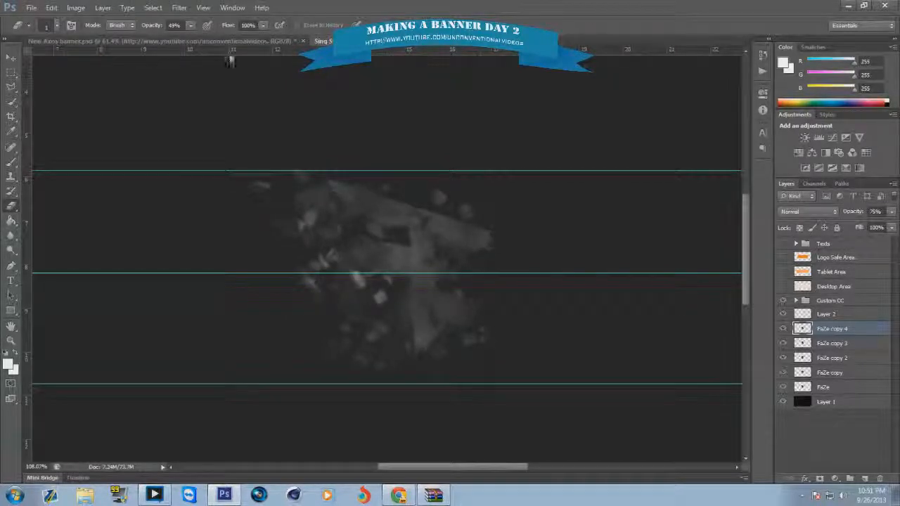
# Step: Duplicate the original FaZe layer and merge the FaZe layer with all its copies into one layer
pyautogui.click(836, 390)
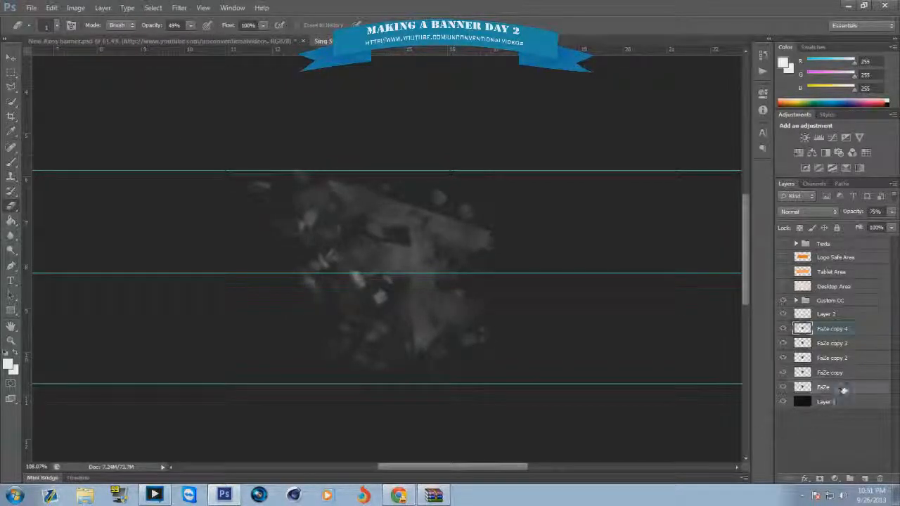
pyautogui.hotkey('ctrl', 'j')
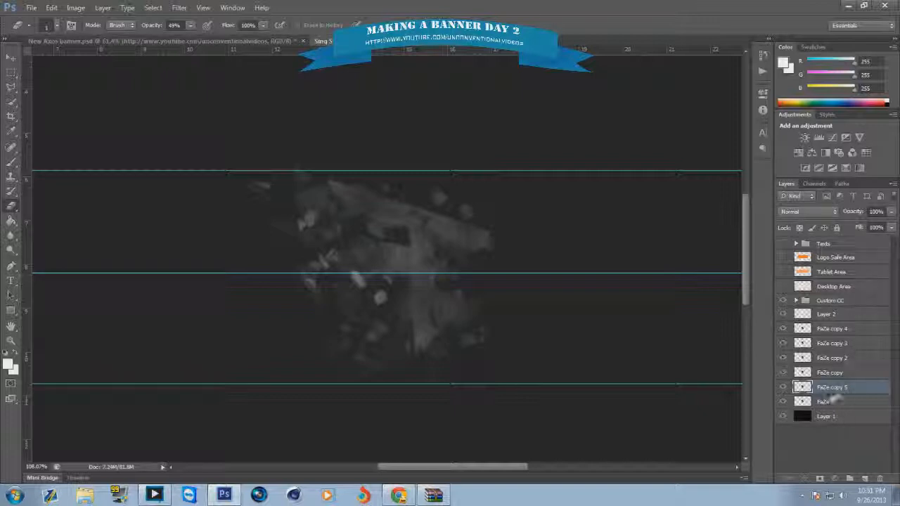
pyautogui.click(830, 328)
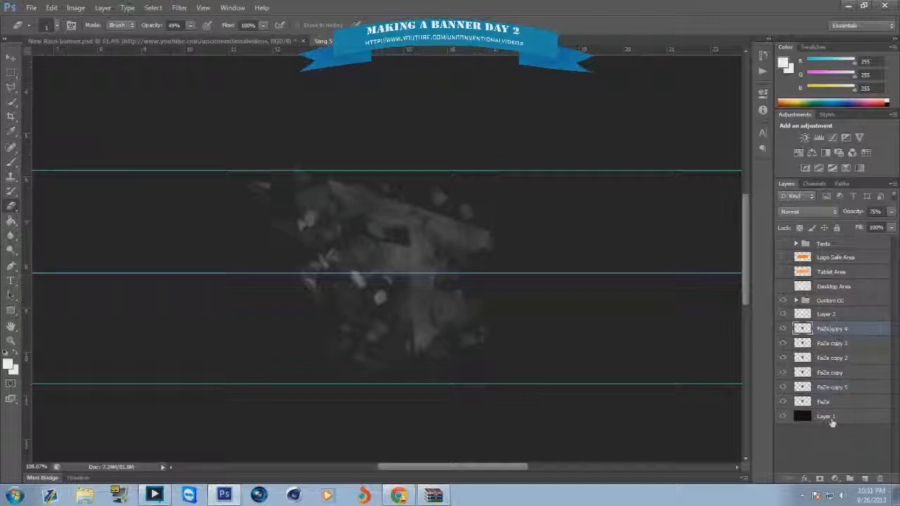
pyautogui.keyDown('shift'); pyautogui.click(830, 406); pyautogui.keyUp('shift')
pyautogui.rightClick(849, 355)
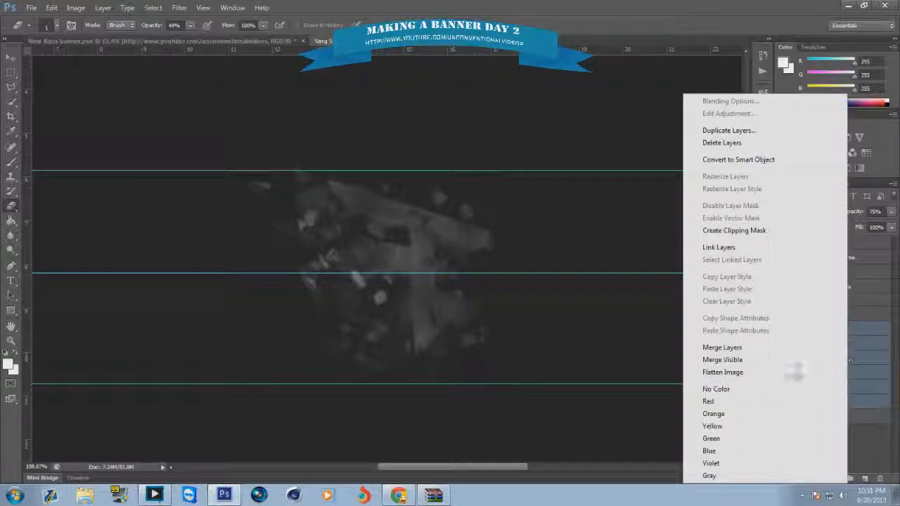
pyautogui.click(723, 348)
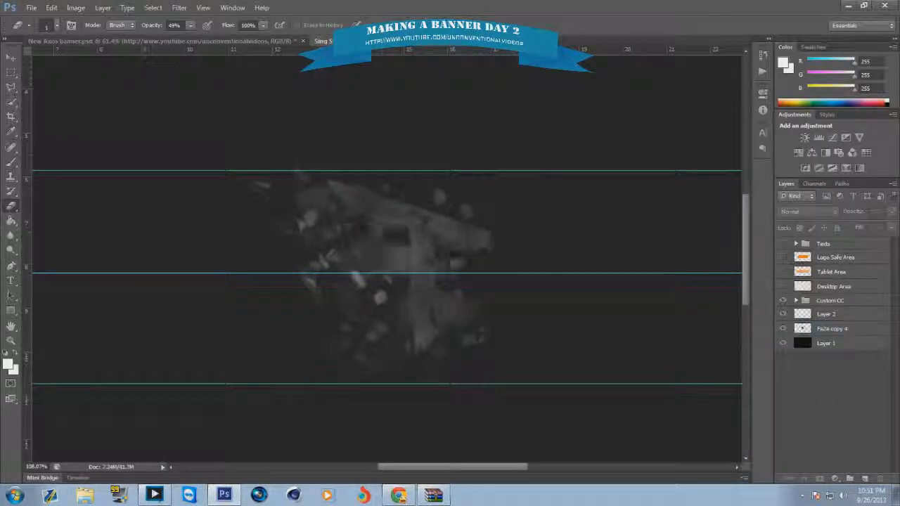
pyautogui.scroll(2, 449, 261)
pyautogui.scroll(-3, 437, 262)
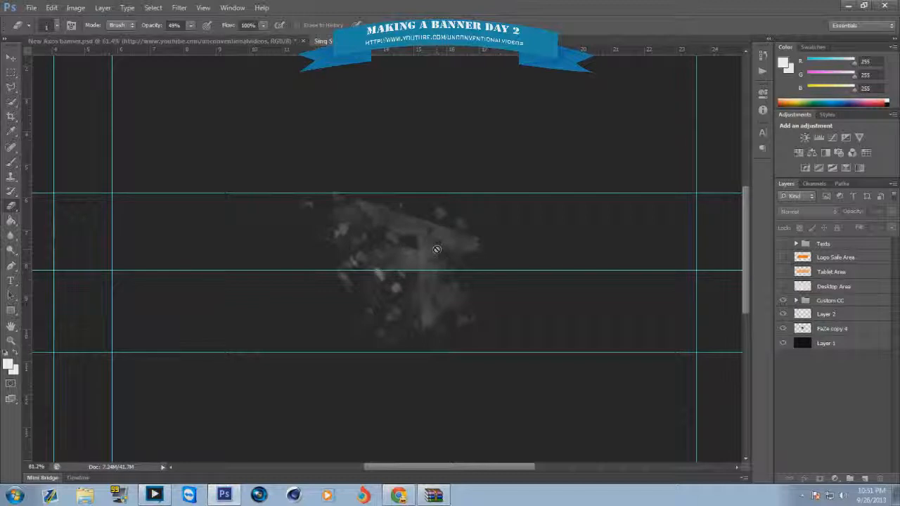